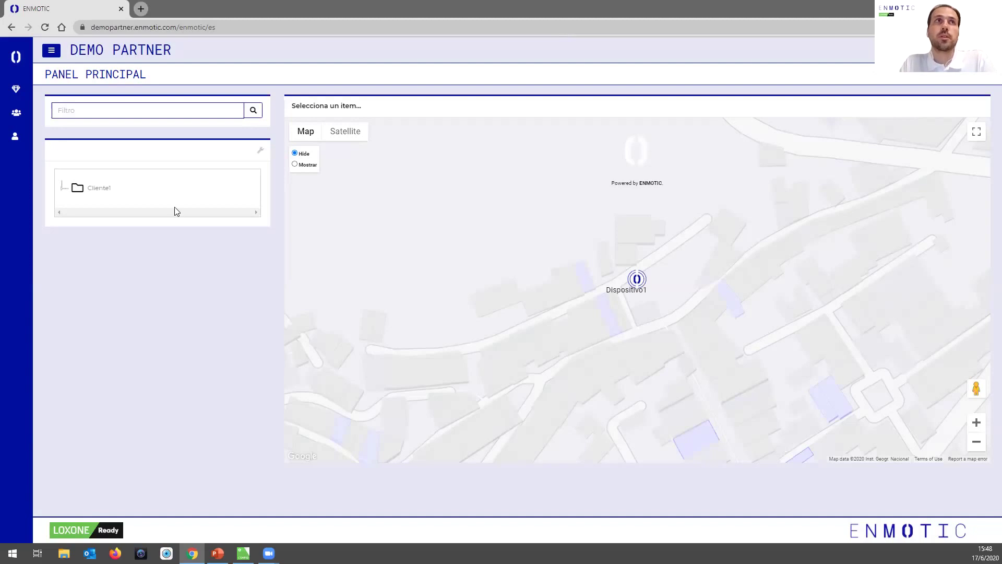
Expand Cliente1 and its Dispositivo1 in the object tree to list the device's components
{"action": "left_click", "coordinate": [63, 190]}
{"action": "left_click", "coordinate": [77, 204]}
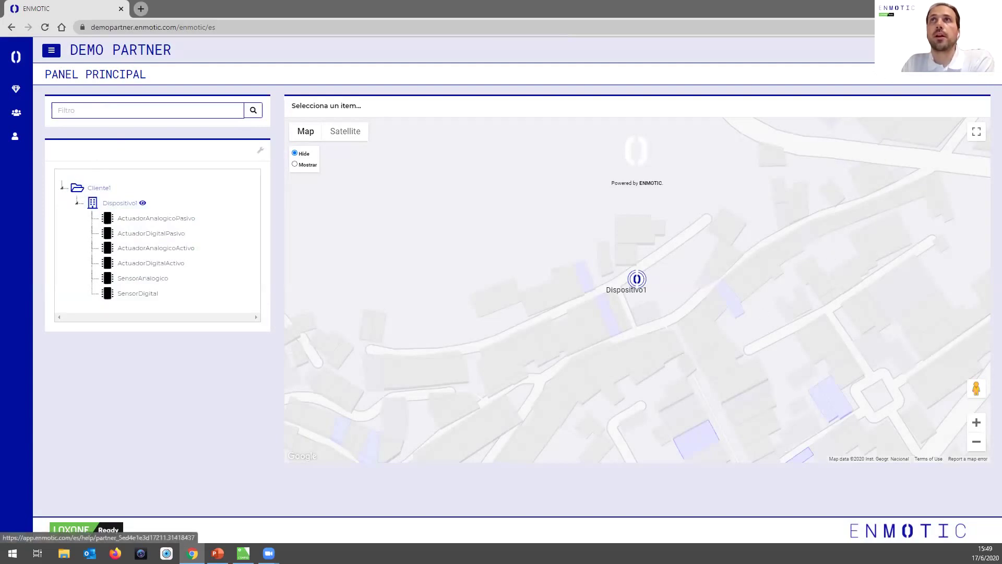
Look through the available interface languages and the ENMOTIC and client environment choices without switching
{"action": "left_click", "coordinate": [922, 51]}
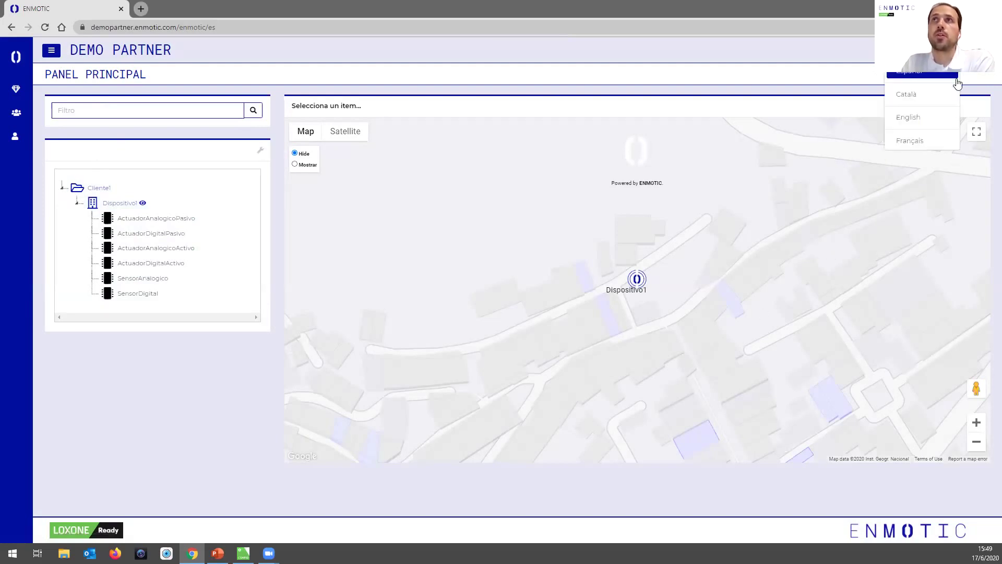
{"action": "left_click", "coordinate": [849, 50]}
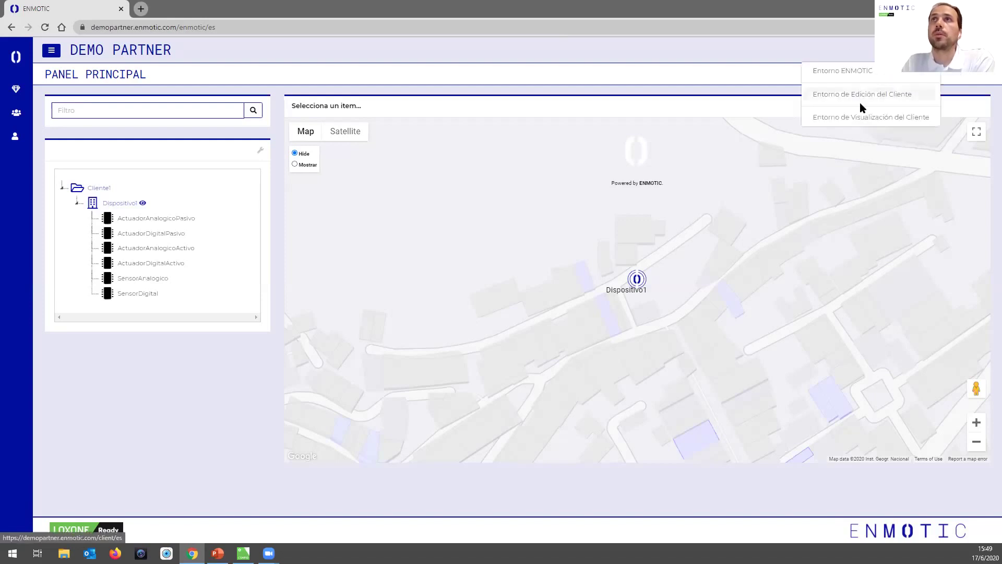
{"action": "left_click", "coordinate": [848, 54]}
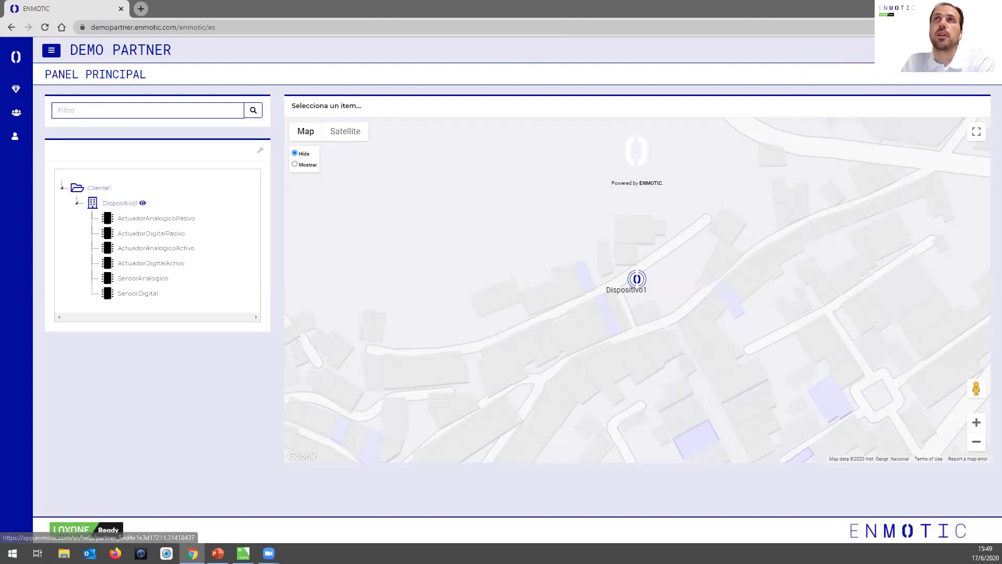
Open the help manual, view articles 3.2 on the Actuador Activo and 2.1 Nuevo Ítem, and close the manual
{"action": "left_click", "coordinate": [940, 52]}
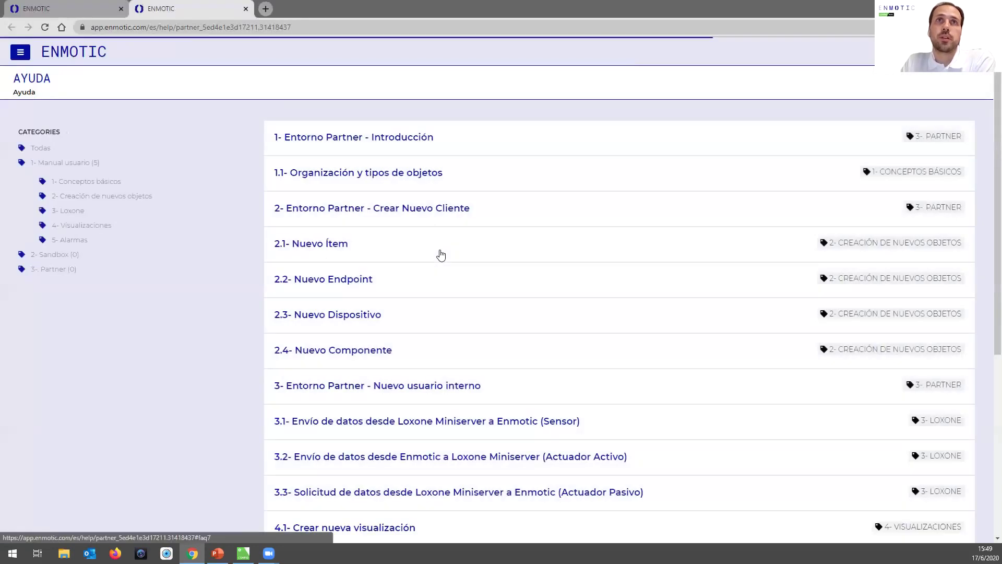
{"action": "scroll", "coordinate": [438, 253], "scroll_direction": "down", "scroll_amount": 5}
{"action": "left_click", "coordinate": [445, 167]}
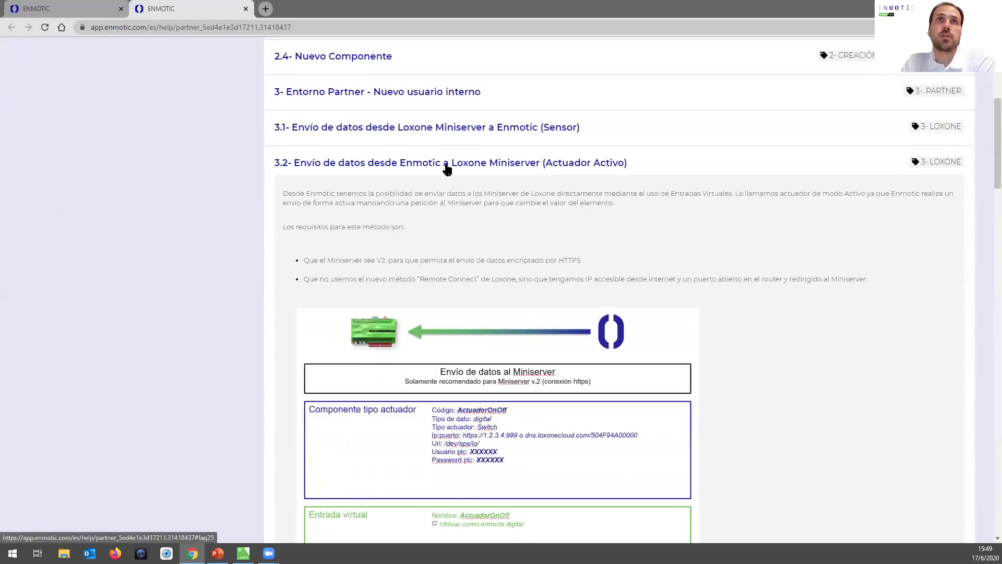
{"action": "left_click", "coordinate": [448, 167]}
{"action": "scroll", "coordinate": [447, 235], "scroll_direction": "up", "scroll_amount": 5}
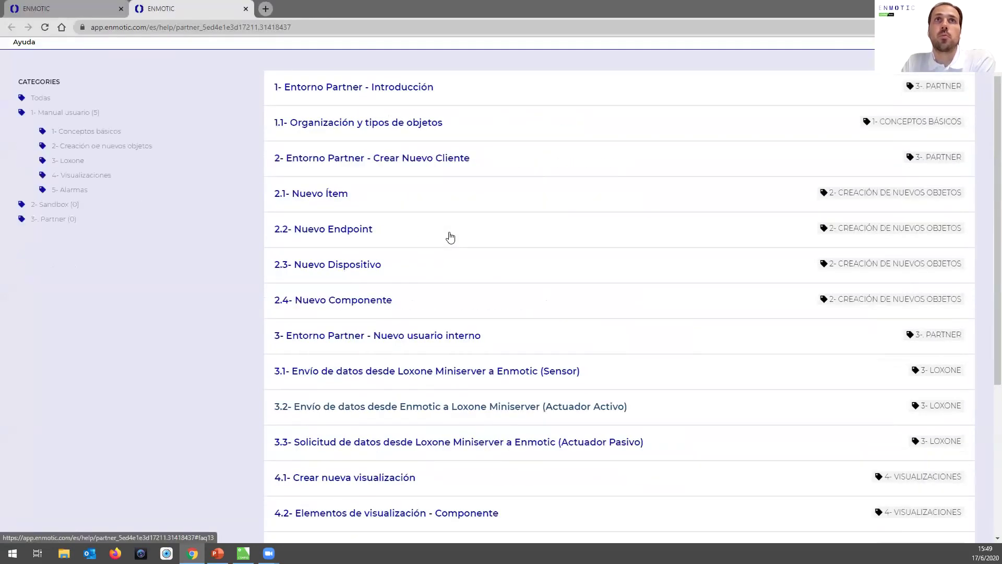
{"action": "left_click", "coordinate": [428, 193]}
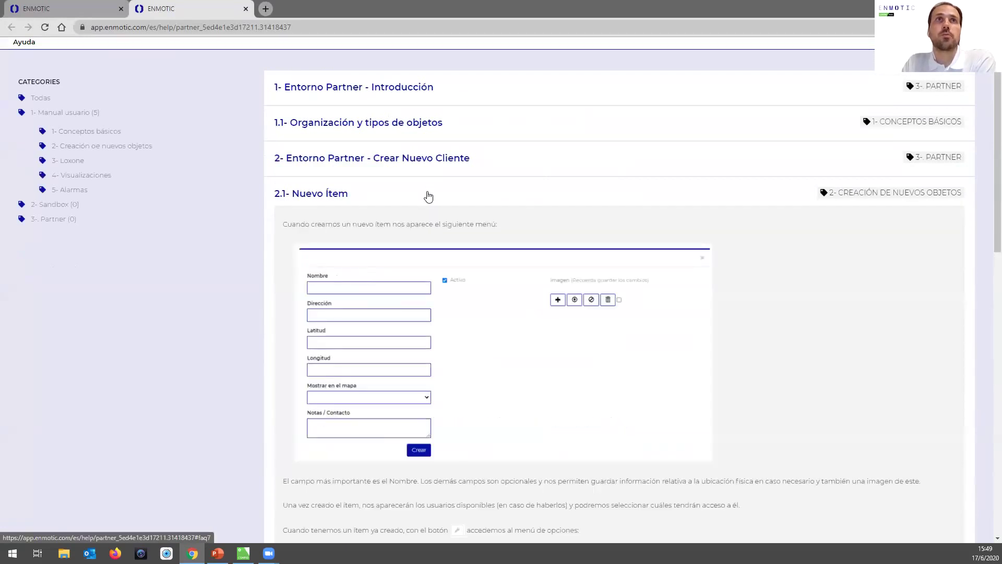
{"action": "left_click", "coordinate": [427, 194]}
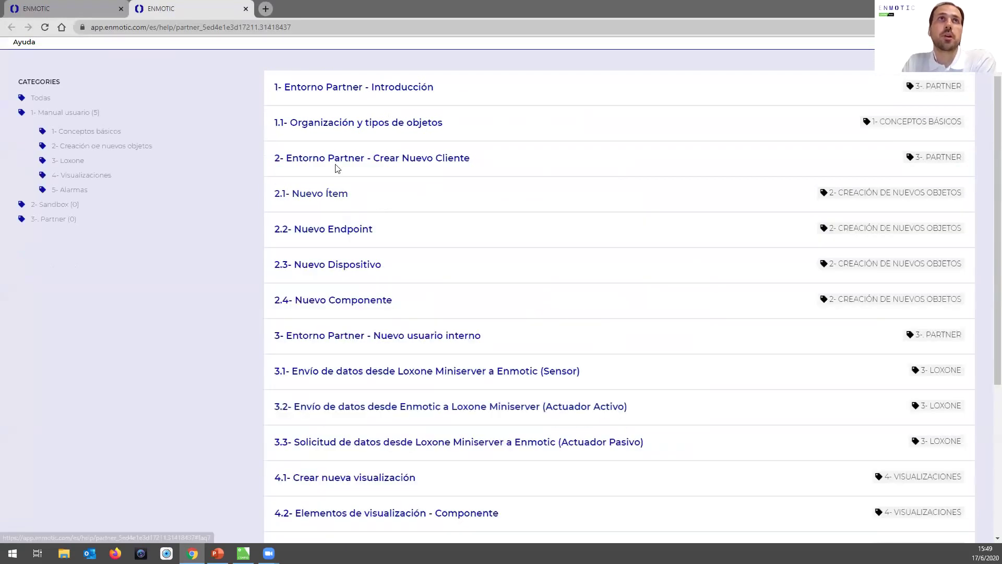
{"action": "left_click", "coordinate": [246, 9]}
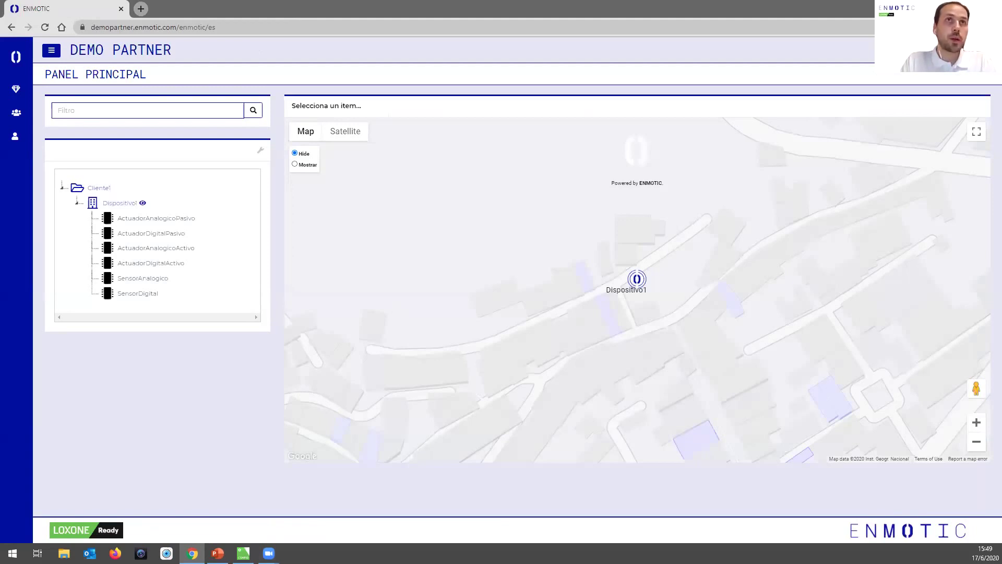
From Dispositivo1's map marker, view its Loxone web interface and its visualization, closing each page after viewing
{"action": "left_click", "coordinate": [635, 281]}
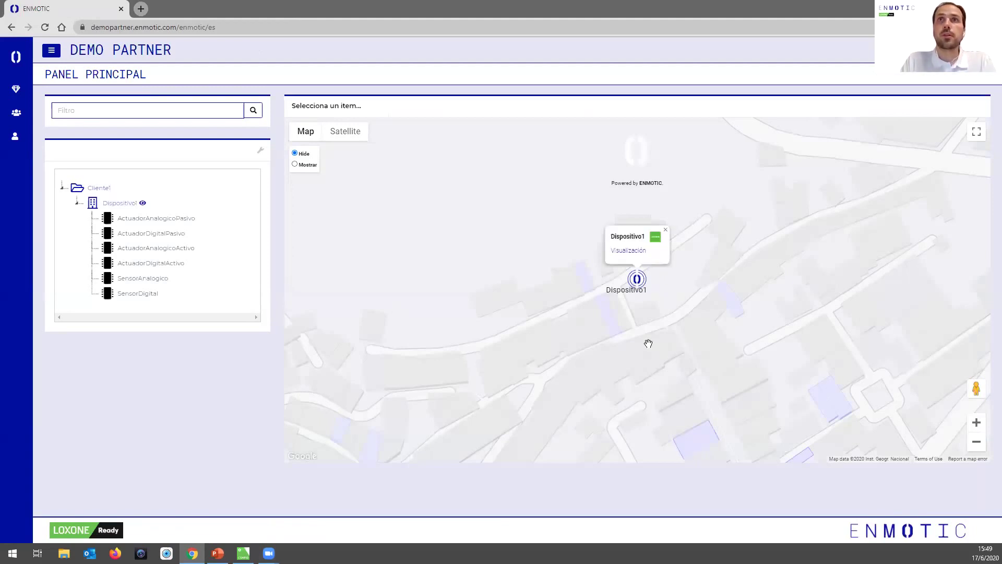
{"action": "left_click", "coordinate": [656, 238]}
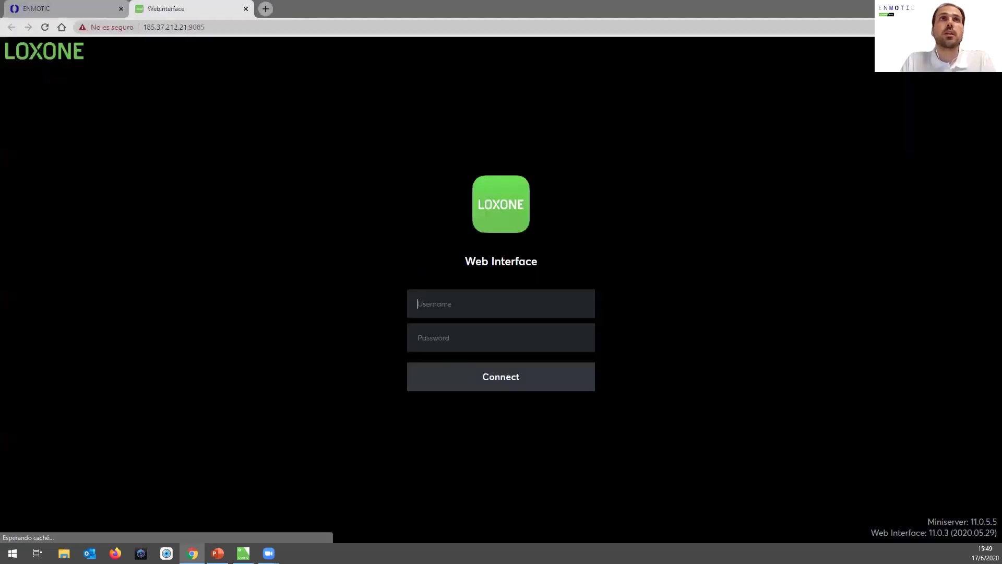
{"action": "left_click", "coordinate": [246, 9]}
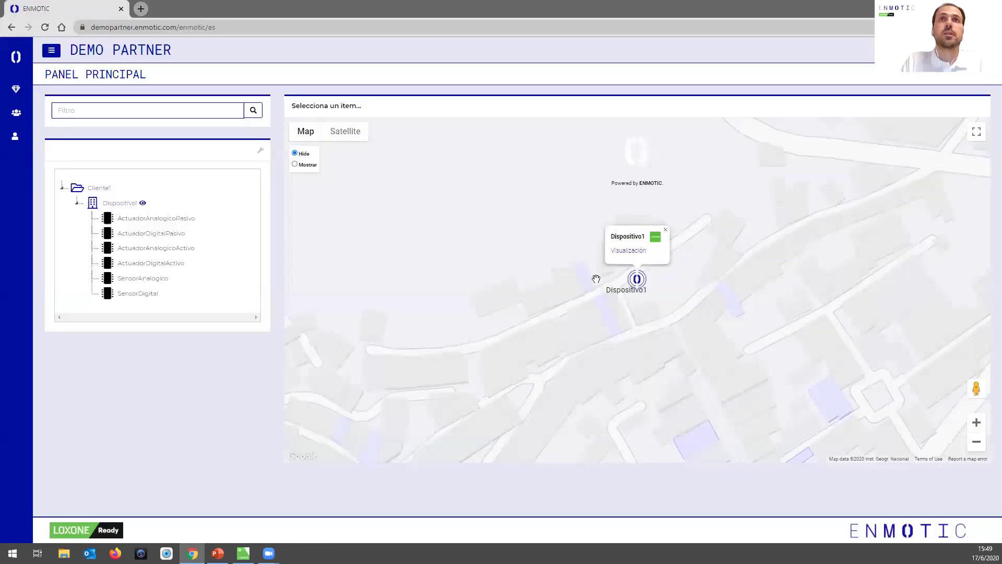
{"action": "left_click", "coordinate": [629, 251]}
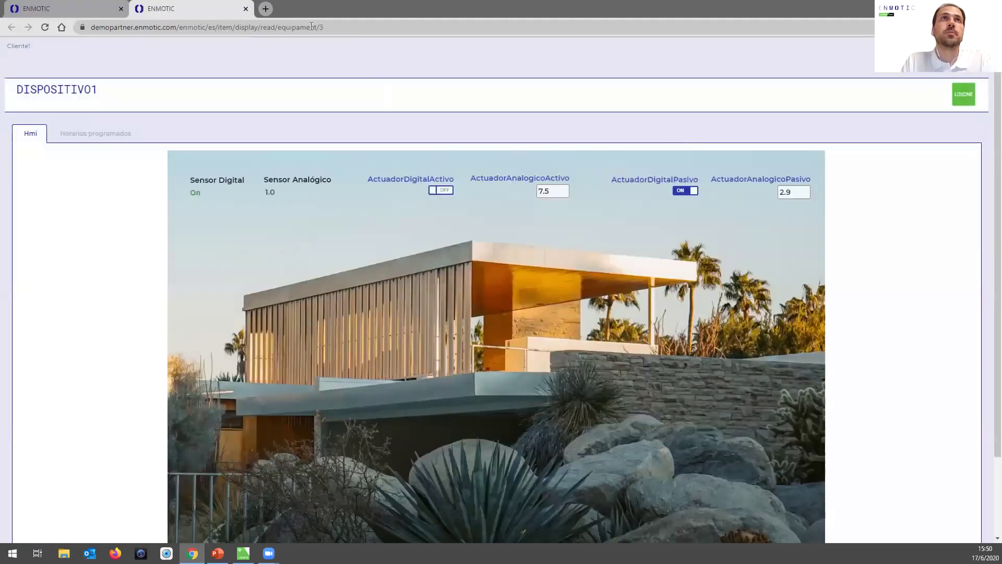
{"action": "left_click", "coordinate": [246, 9]}
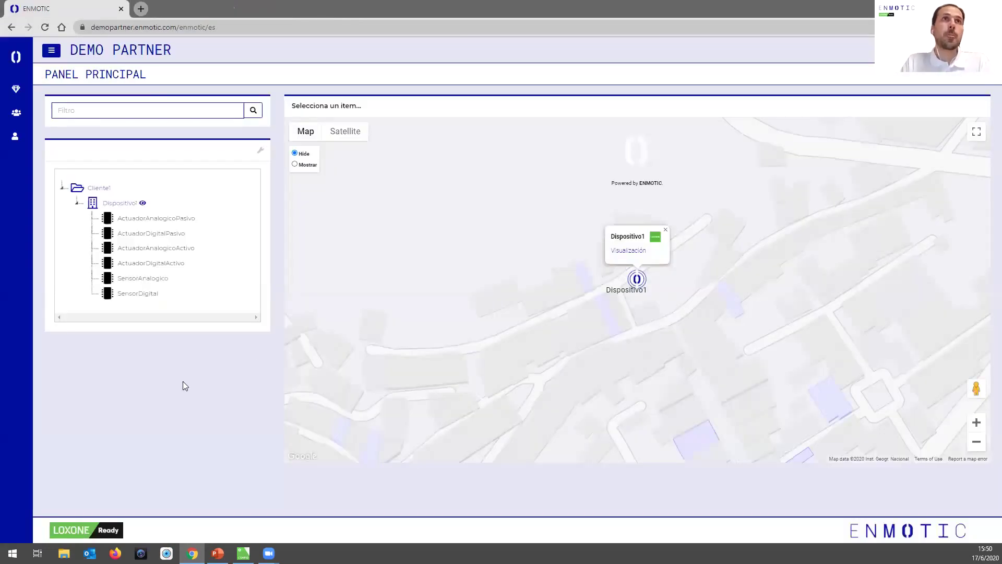
Select Dispositivo1 in the object tree and open its visualization for editing
{"action": "left_click", "coordinate": [128, 204]}
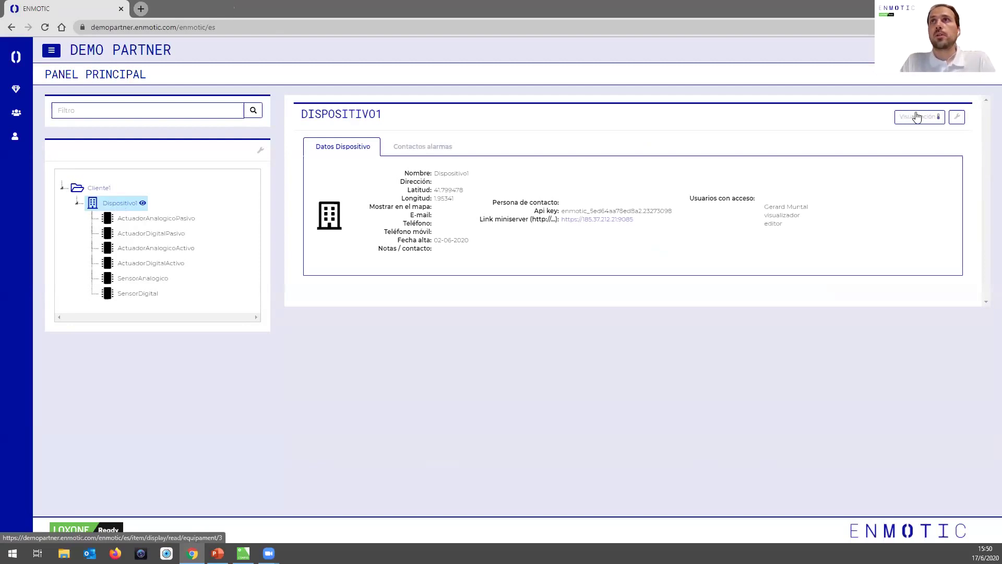
{"action": "left_click", "coordinate": [957, 118]}
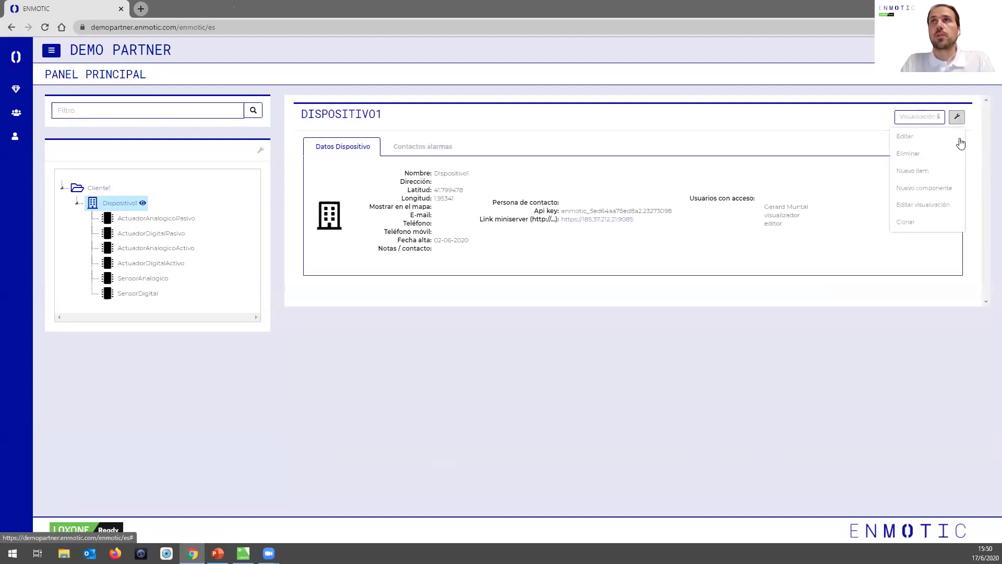
{"action": "left_click", "coordinate": [937, 204]}
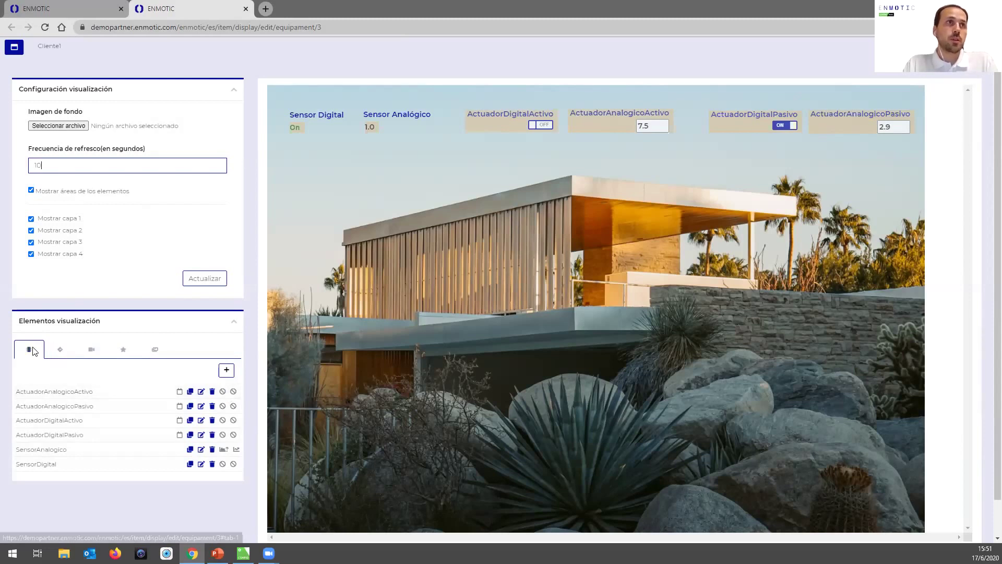
Examine the settings for adding a component to the visualization, choosing ActuadorDigitalActivo, and close them without adding it
{"action": "left_click", "coordinate": [227, 370]}
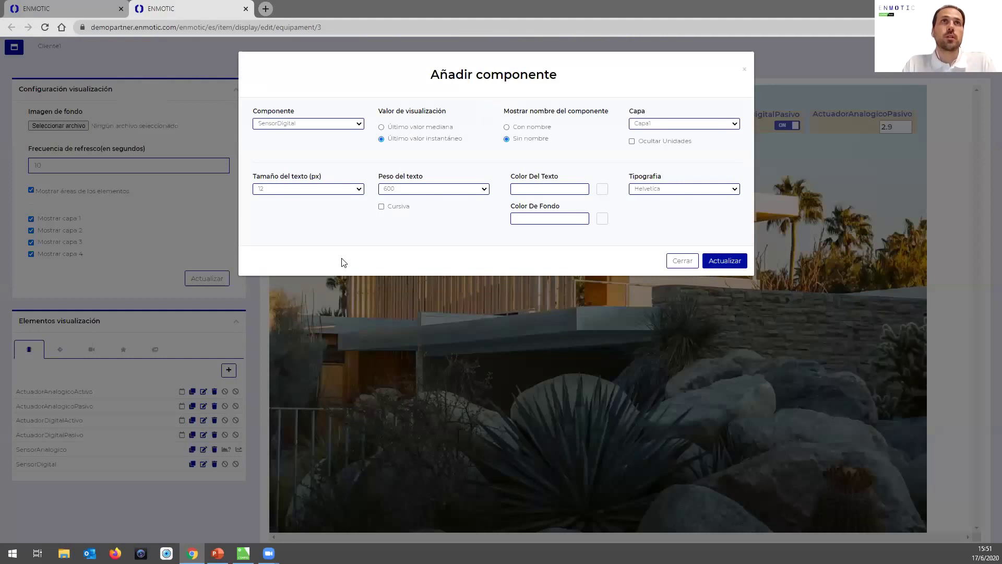
{"action": "left_click", "coordinate": [360, 125]}
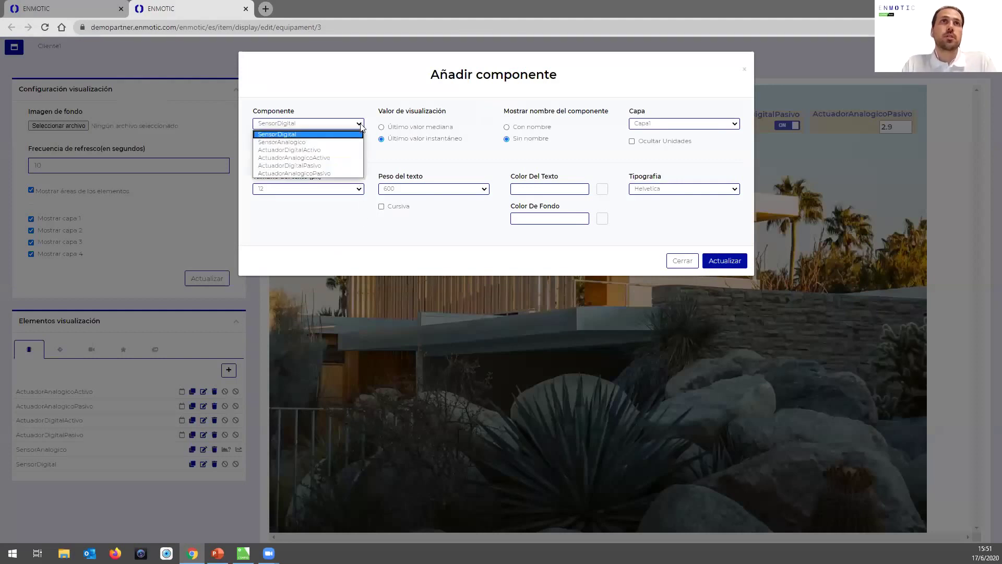
{"action": "left_click", "coordinate": [332, 152]}
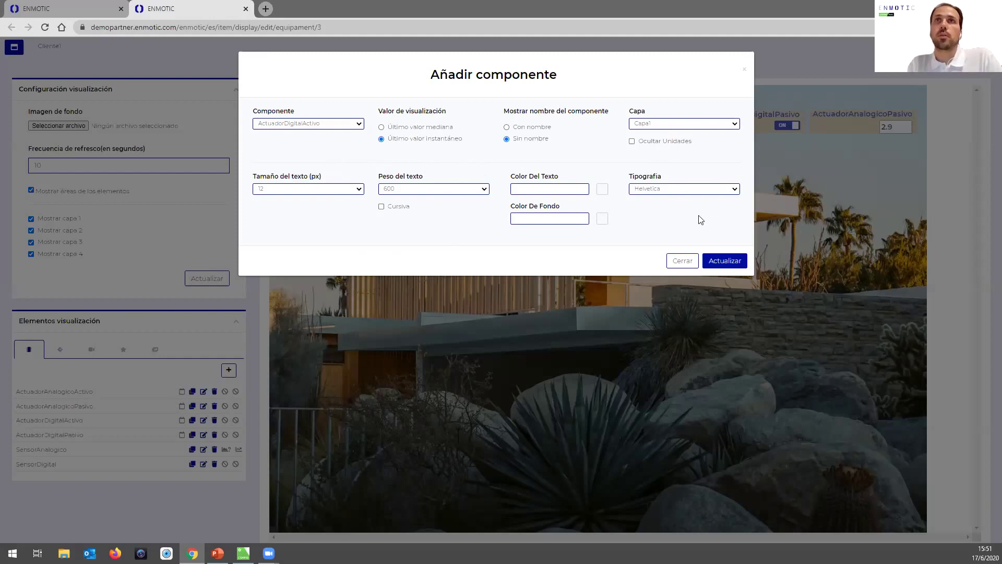
{"action": "left_click", "coordinate": [681, 263]}
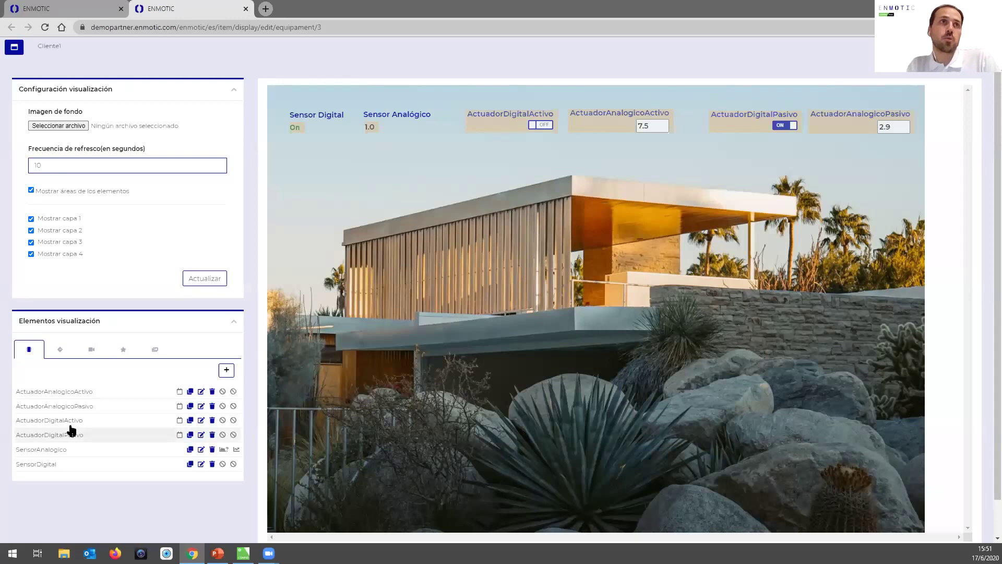
Examine the settings for adding a navigation element, including its Hipervínculo display type, and close them without adding one
{"action": "left_click", "coordinate": [61, 353]}
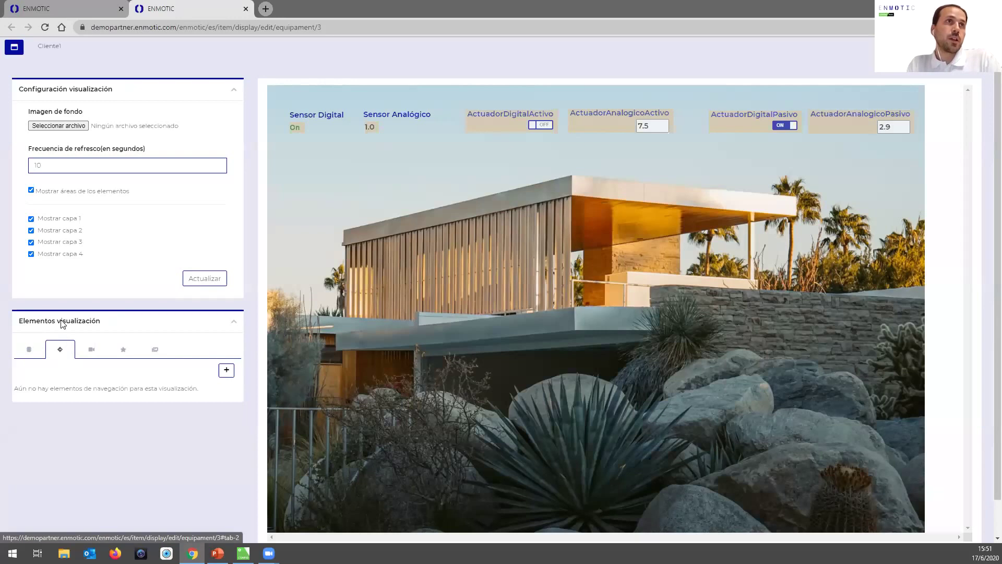
{"action": "left_click", "coordinate": [226, 370]}
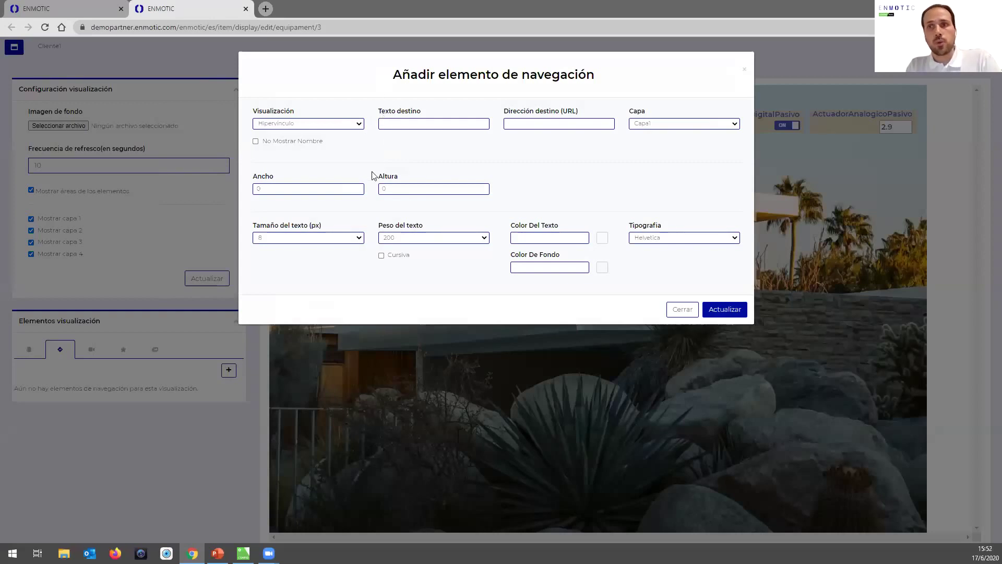
{"action": "left_click", "coordinate": [358, 125]}
{"action": "left_click", "coordinate": [413, 125]}
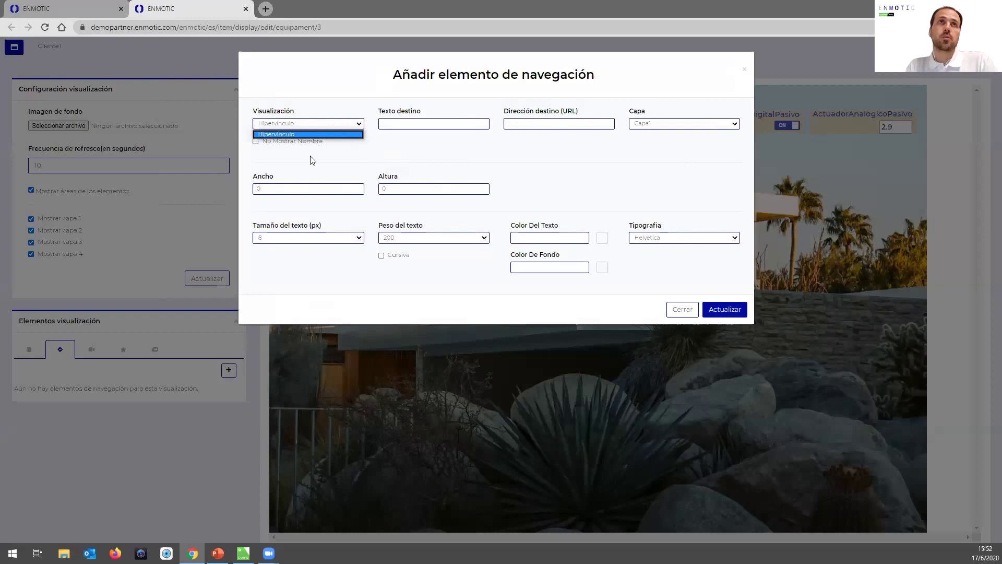
{"action": "left_click", "coordinate": [687, 308]}
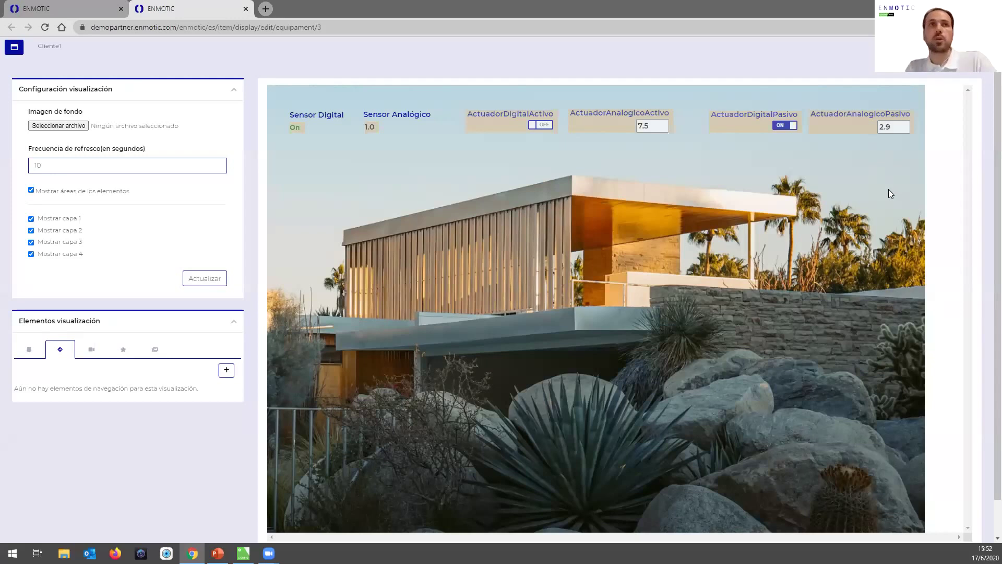
Examine the name, layer, URL and snapshot settings for adding a streaming element, and close them without adding one
{"action": "left_click", "coordinate": [93, 350]}
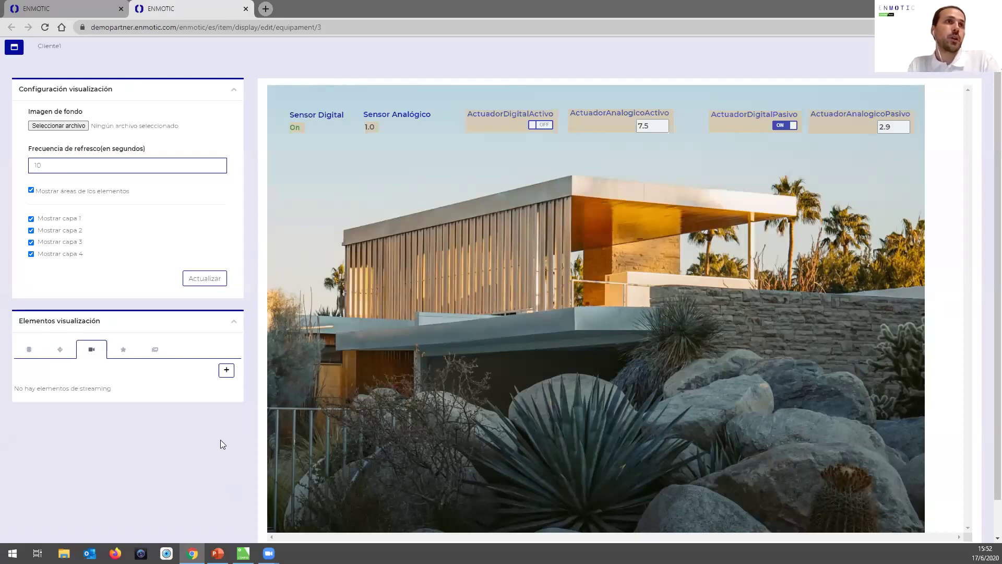
{"action": "left_click", "coordinate": [229, 373]}
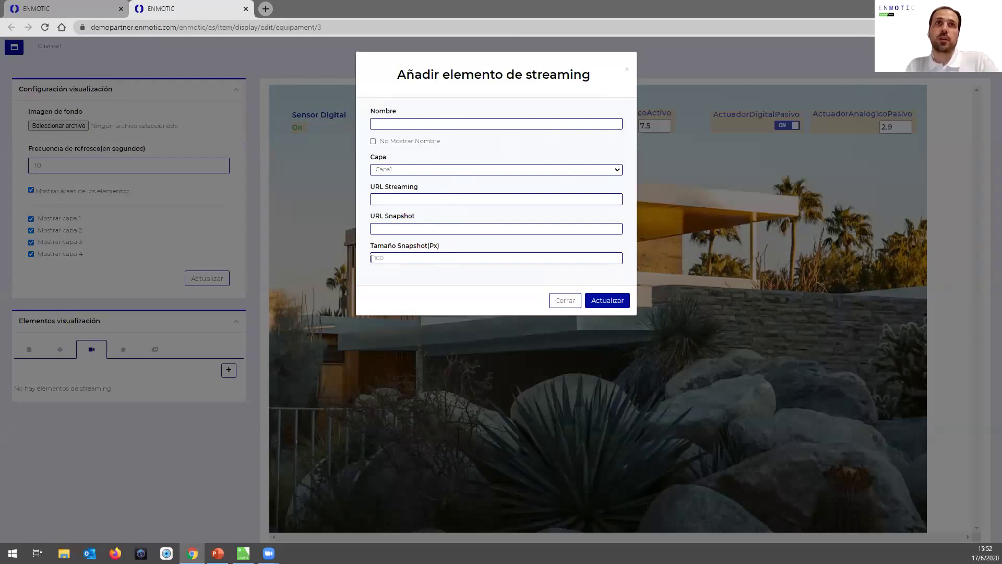
{"action": "left_click", "coordinate": [562, 299]}
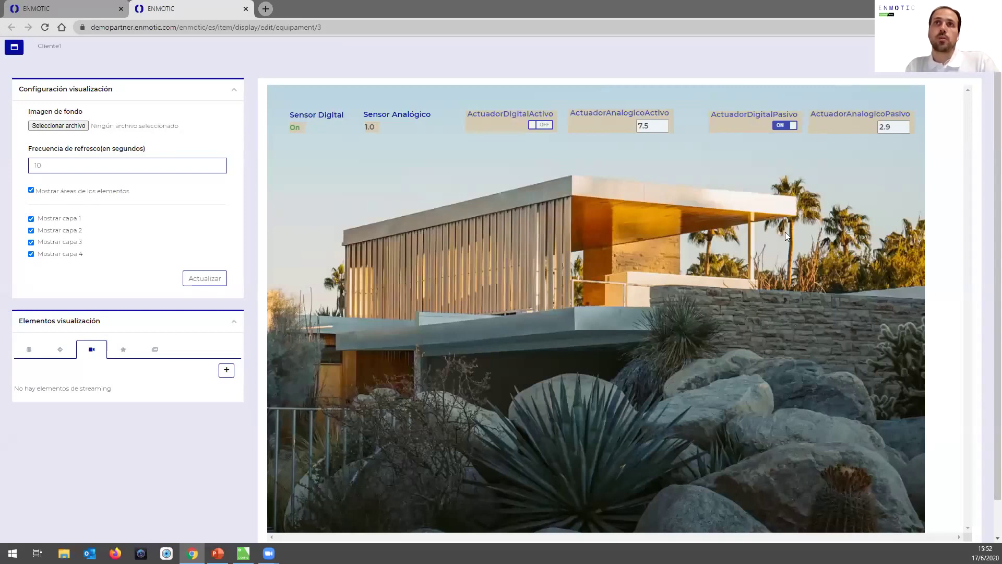
Examine the Texto, Imagen and editor type settings for adding a free element, and close them without adding one
{"action": "left_click", "coordinate": [122, 354]}
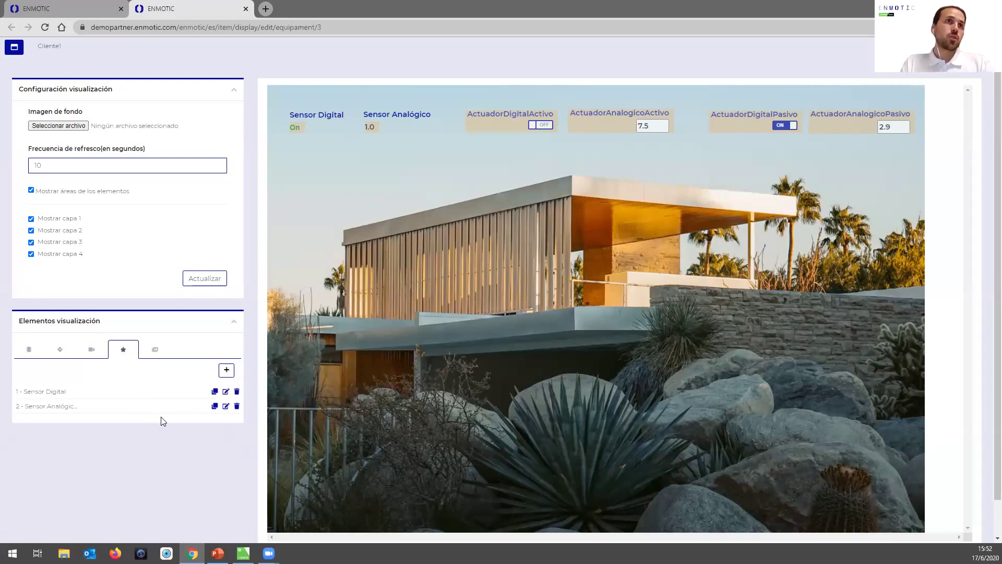
{"action": "left_click", "coordinate": [226, 370]}
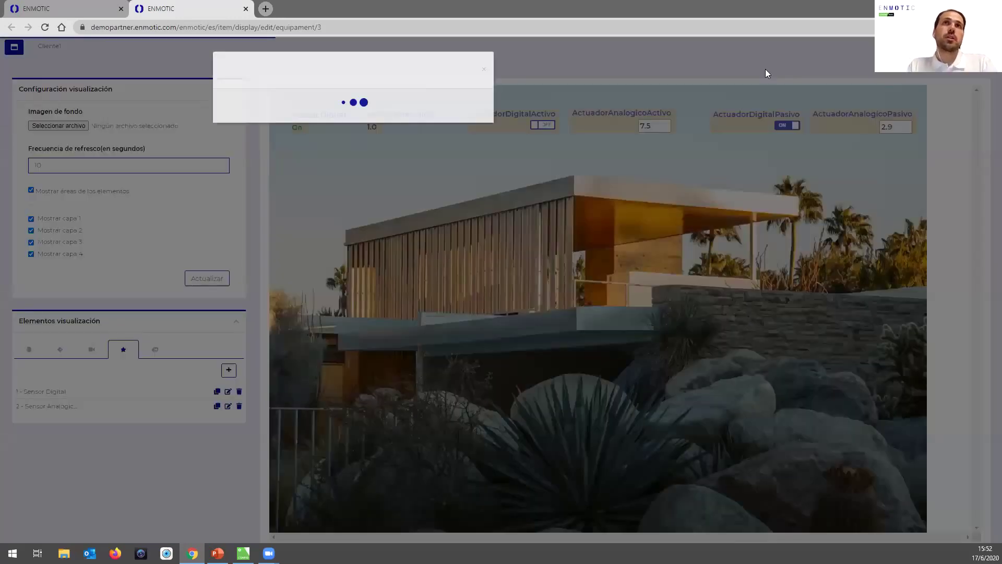
{"action": "left_click", "coordinate": [417, 124]}
{"action": "left_click", "coordinate": [416, 126]}
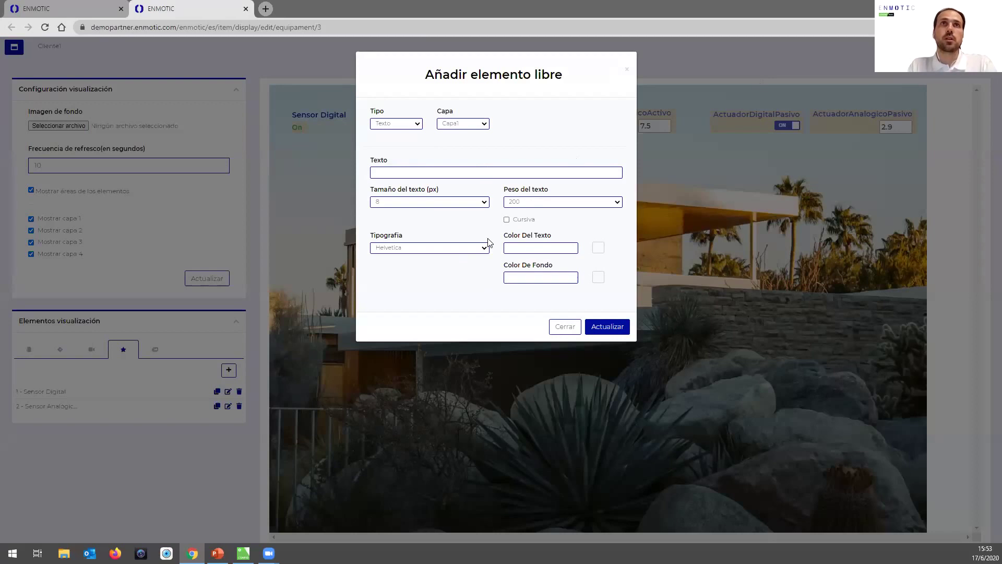
{"action": "left_click", "coordinate": [418, 124]}
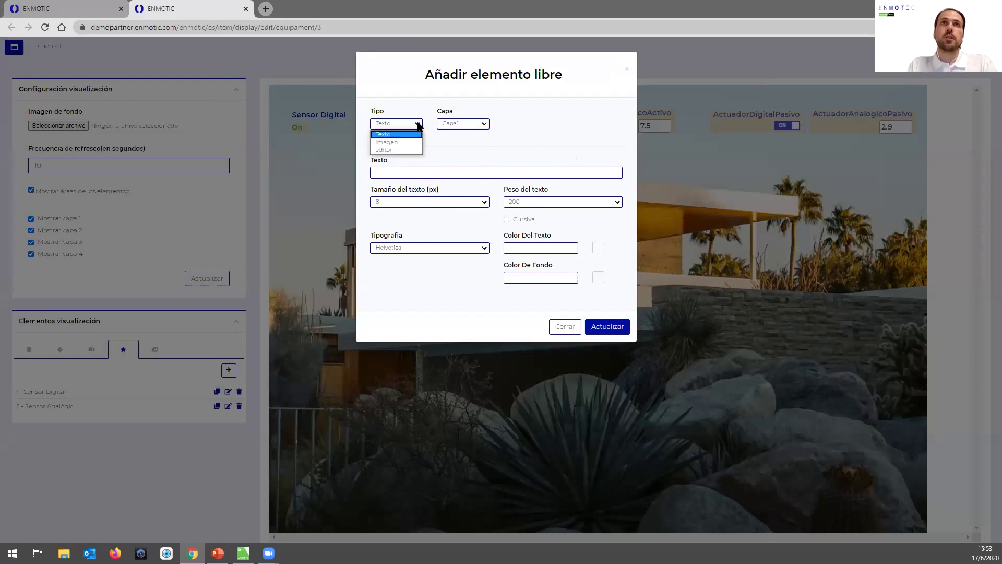
{"action": "left_click", "coordinate": [405, 142]}
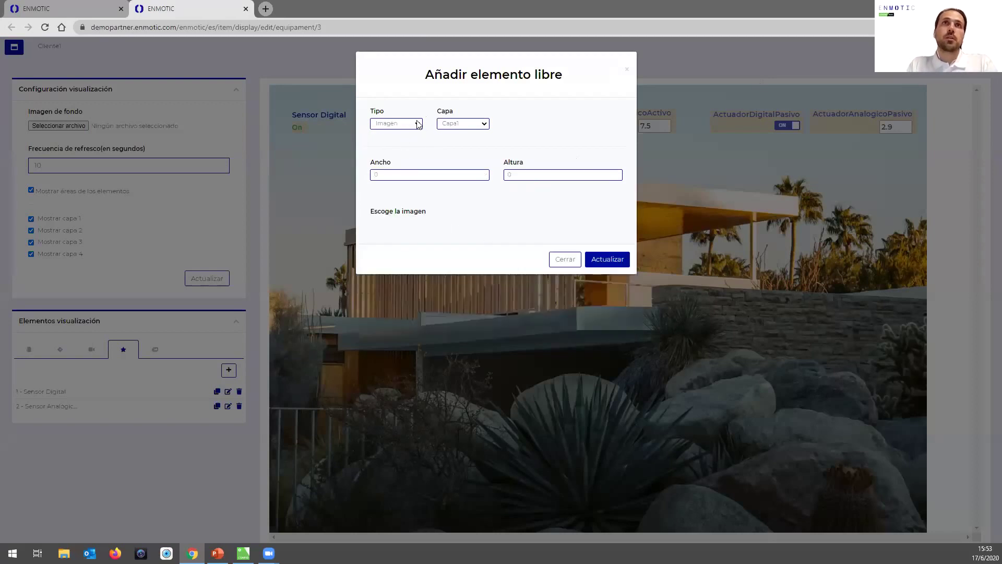
{"action": "left_click", "coordinate": [417, 124]}
{"action": "left_click", "coordinate": [410, 152]}
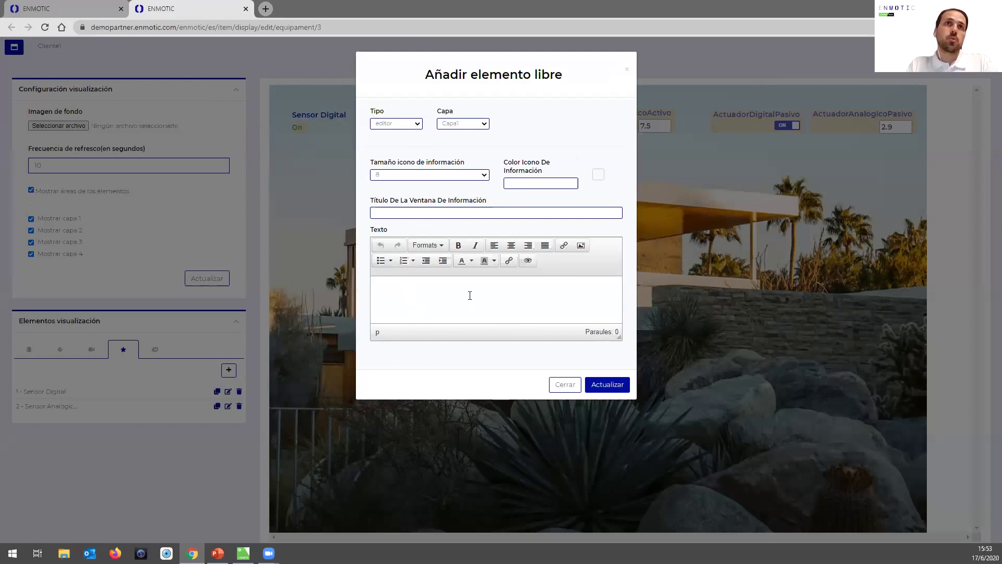
{"action": "left_click", "coordinate": [386, 311]}
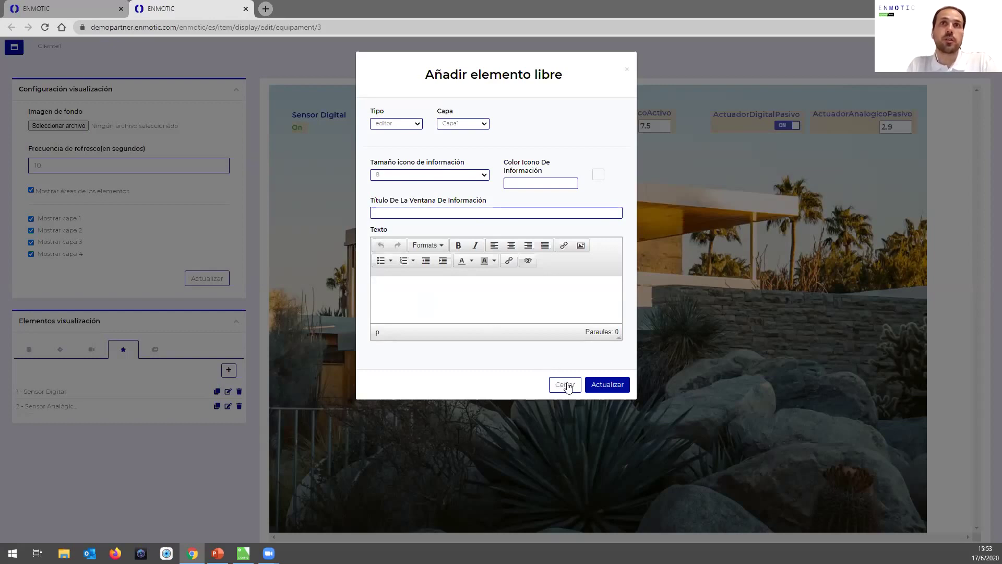
{"action": "left_click", "coordinate": [419, 125]}
{"action": "left_click", "coordinate": [410, 143]}
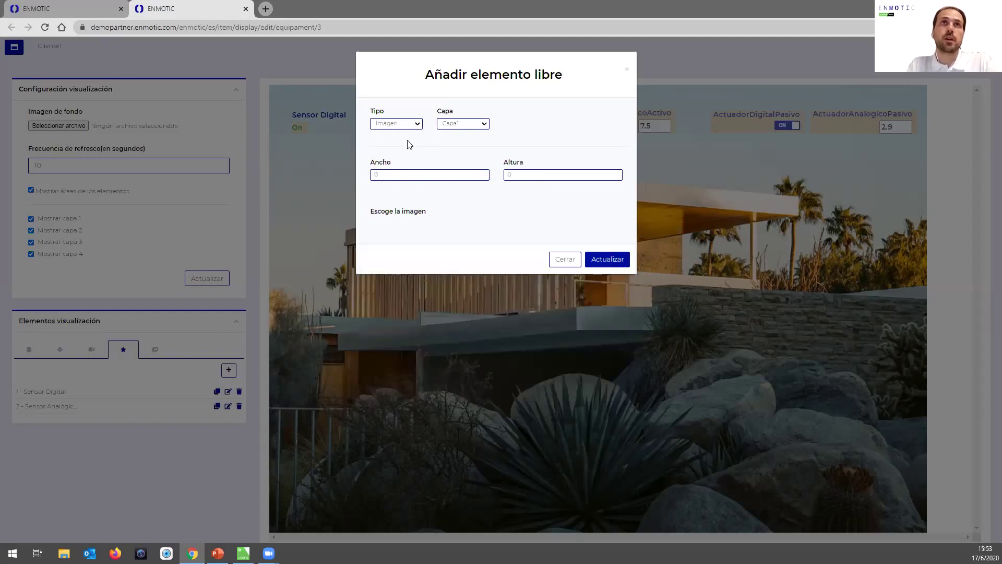
{"action": "left_click", "coordinate": [565, 259]}
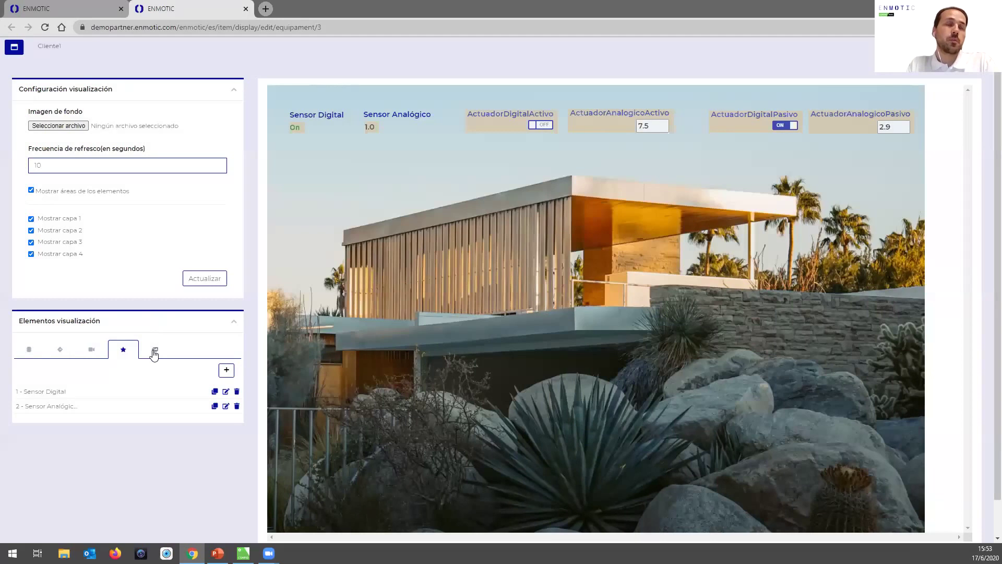
Look at the image attachment area of the visualization elements and its file chooser, and close the chooser without attaching a file
{"action": "left_click", "coordinate": [154, 350]}
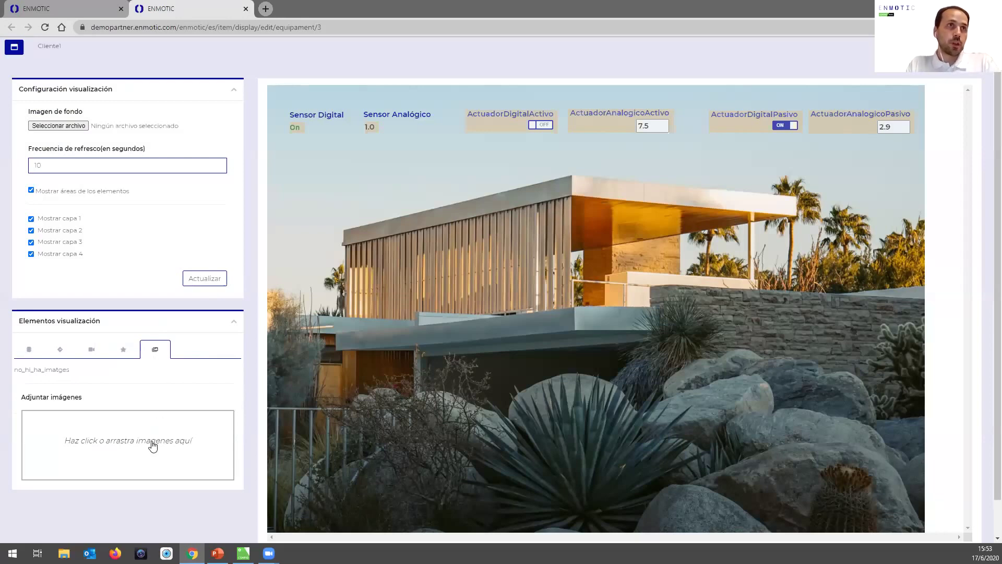
{"action": "left_click", "coordinate": [178, 419]}
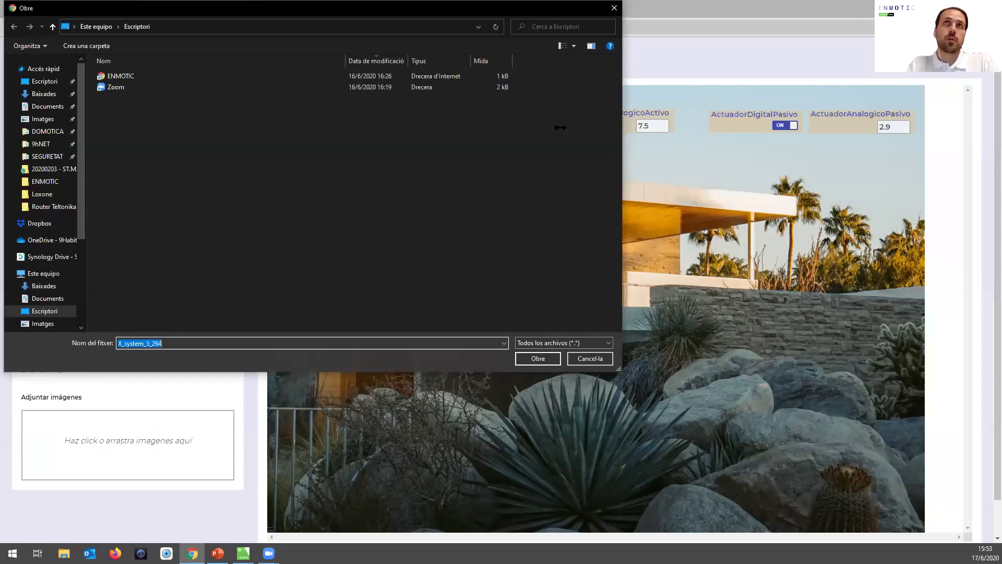
{"action": "left_click", "coordinate": [614, 8]}
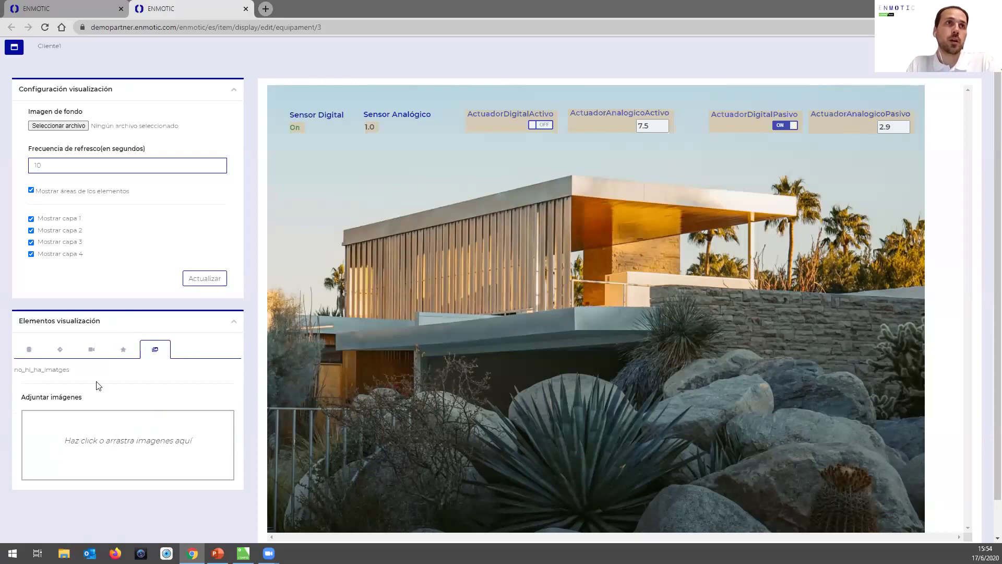
Review the width, height and image selection settings of an Imagen free element, and close them without adding one
{"action": "left_click", "coordinate": [127, 355]}
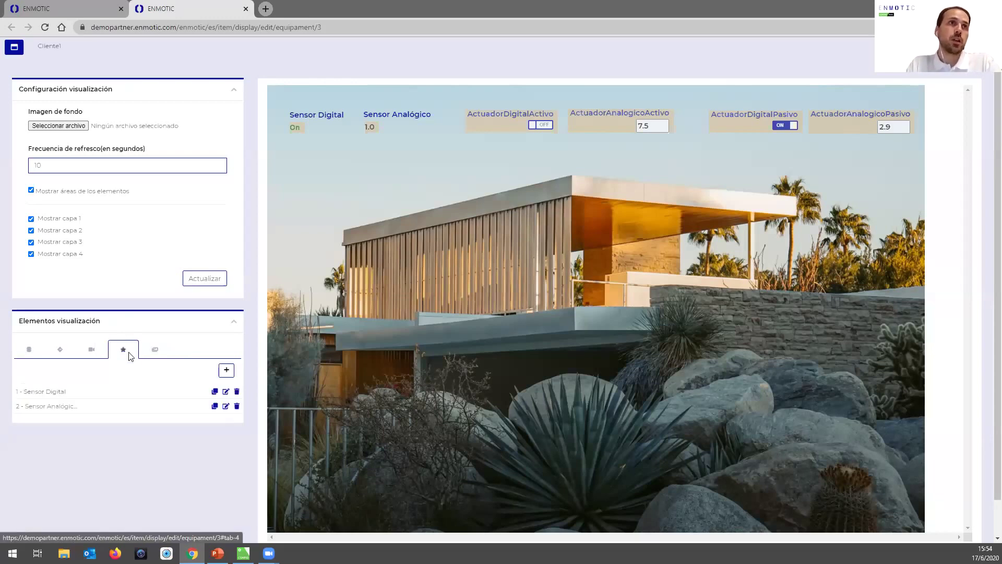
{"action": "left_click", "coordinate": [226, 371]}
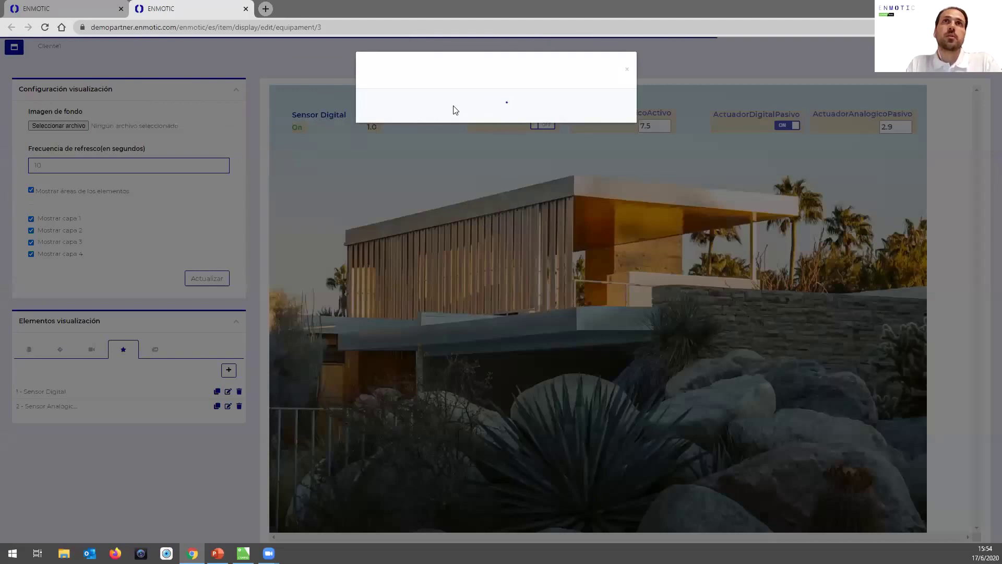
{"action": "left_click", "coordinate": [415, 124]}
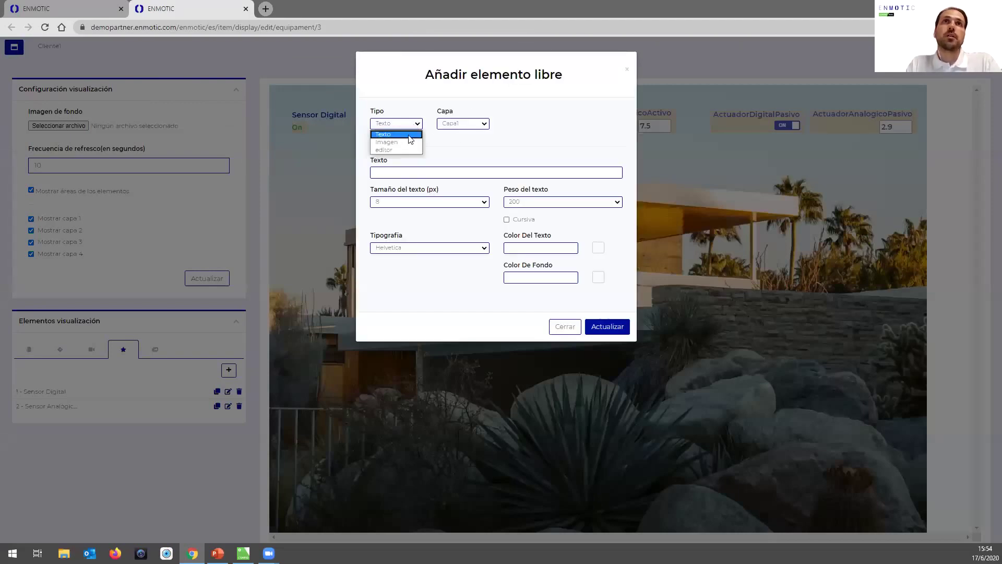
{"action": "left_click", "coordinate": [409, 142]}
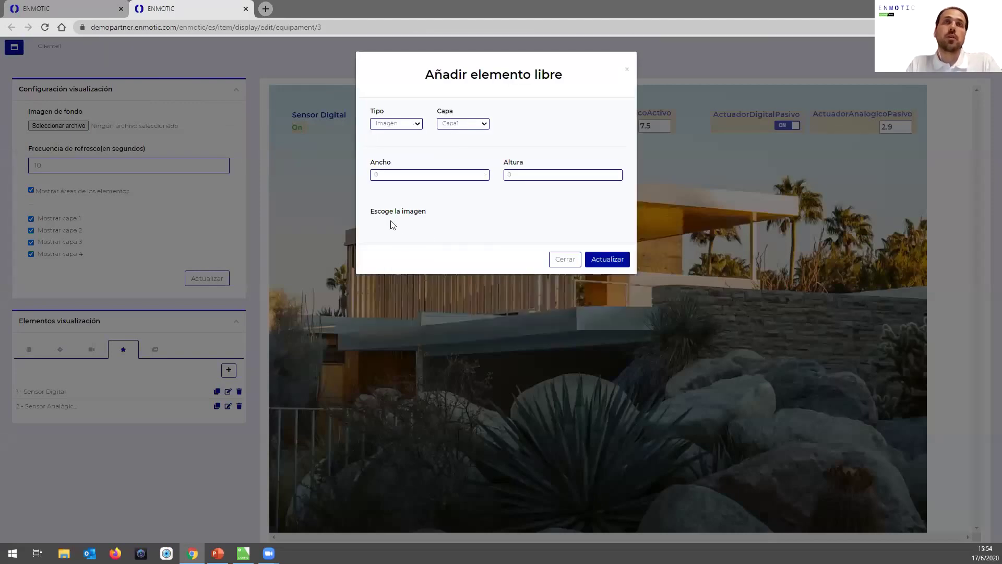
{"action": "double_click", "coordinate": [557, 174]}
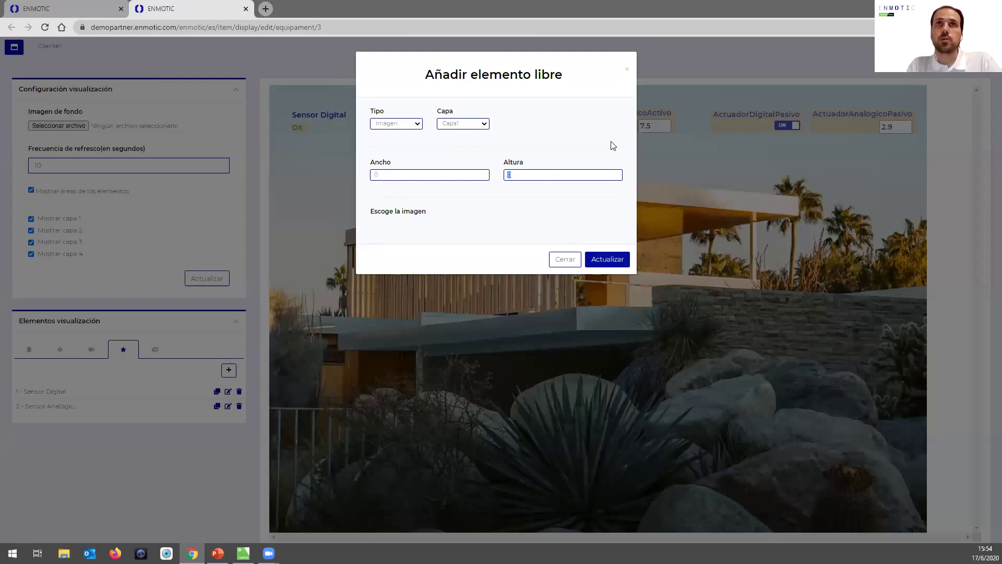
{"action": "left_click", "coordinate": [572, 266]}
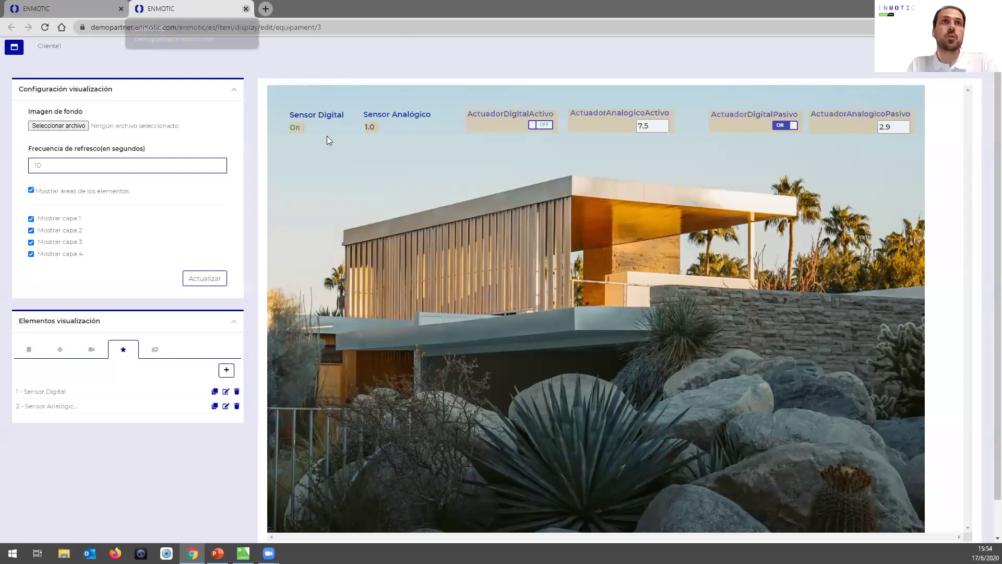
Close the visualization editor and start a new component under Dispositivo1, looking at its name and code fields
{"action": "key", "text": "ctrl+w"}
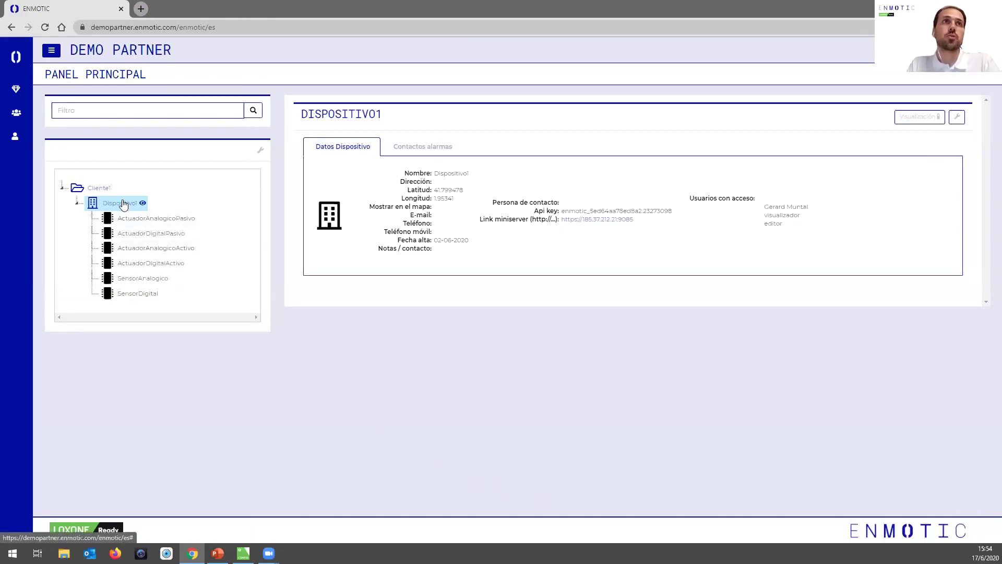
{"action": "left_click", "coordinate": [958, 118]}
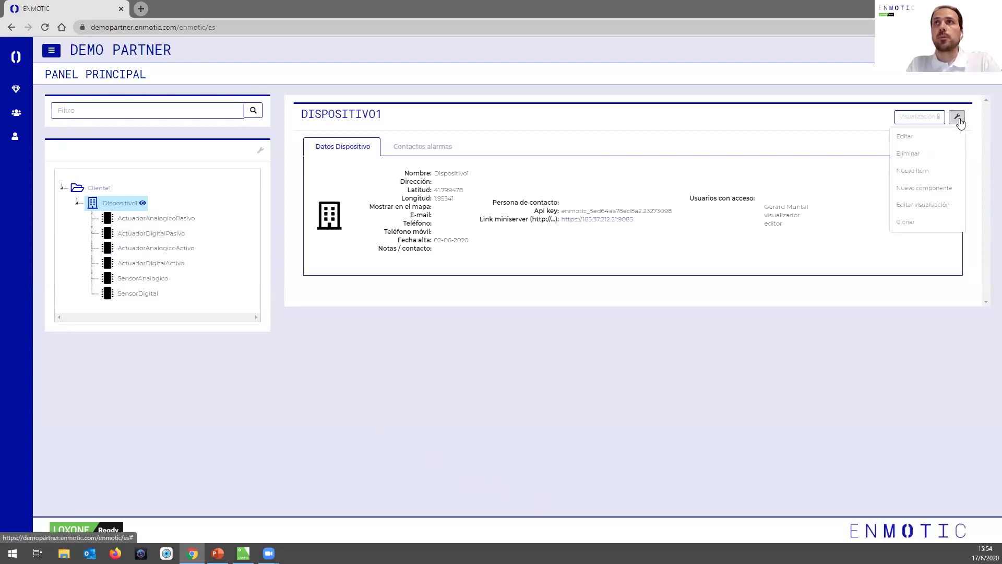
{"action": "left_click", "coordinate": [931, 191]}
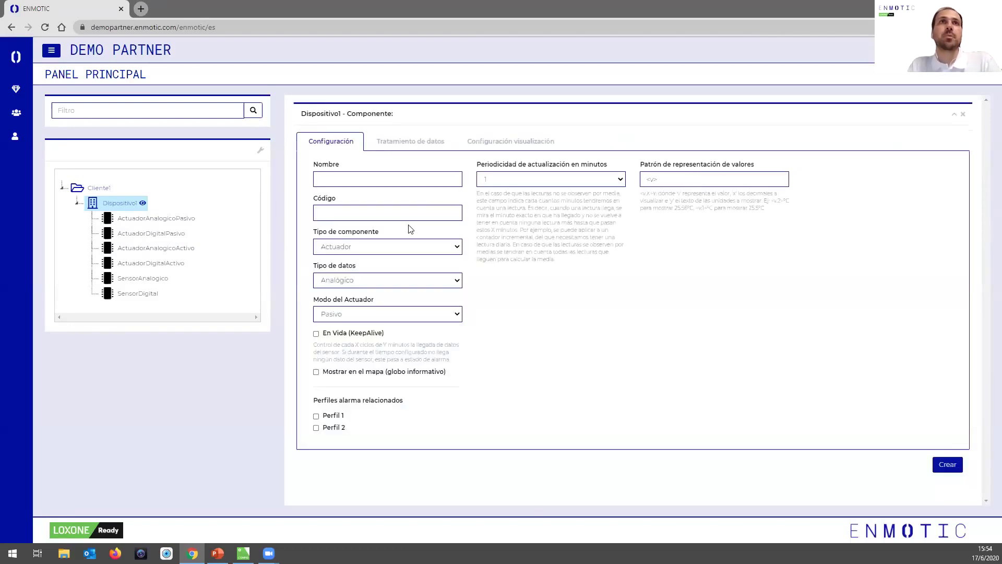
{"action": "left_click", "coordinate": [390, 182]}
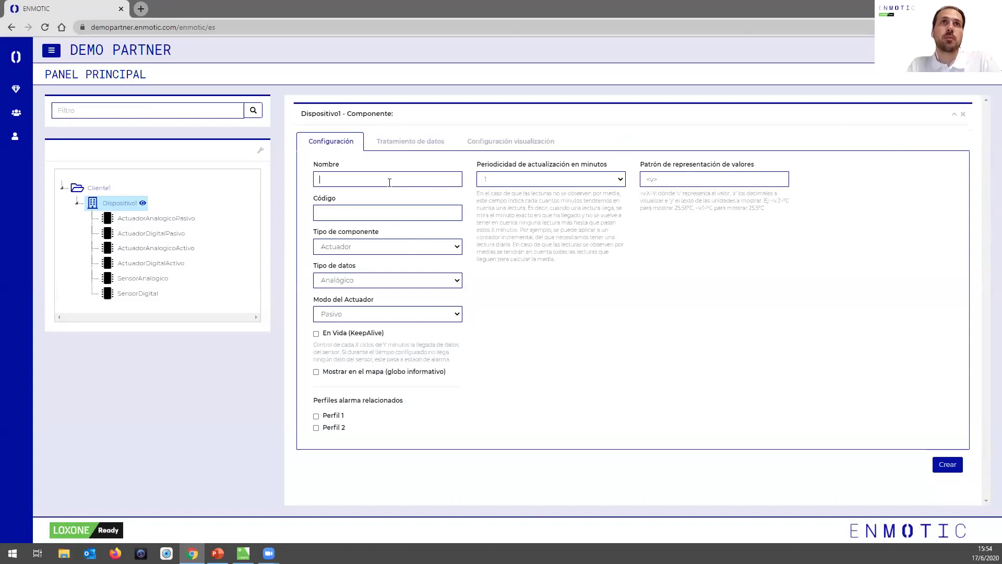
{"action": "left_click", "coordinate": [396, 216]}
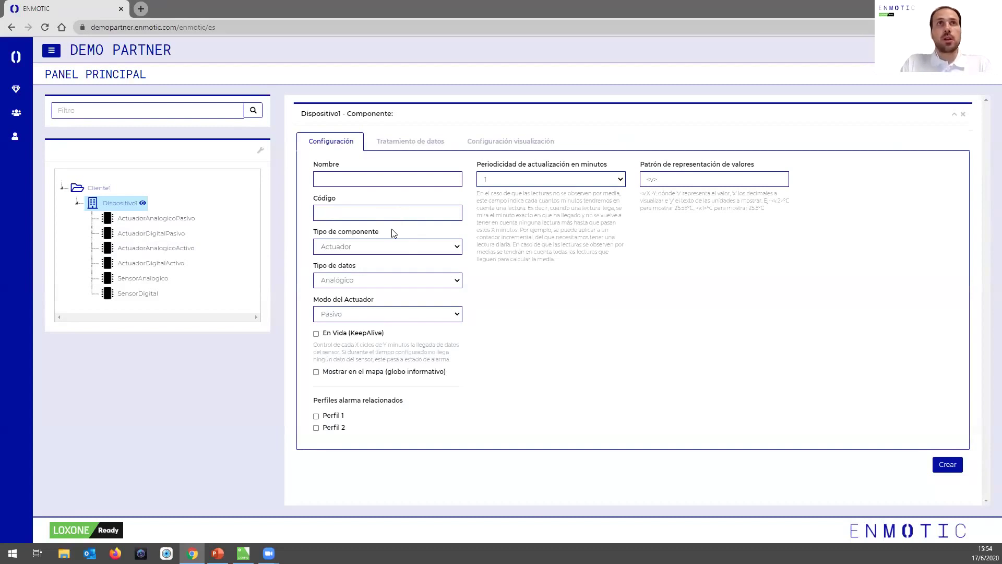
Set the new component's type to Sensor and its data type to Analógico
{"action": "left_click", "coordinate": [377, 248]}
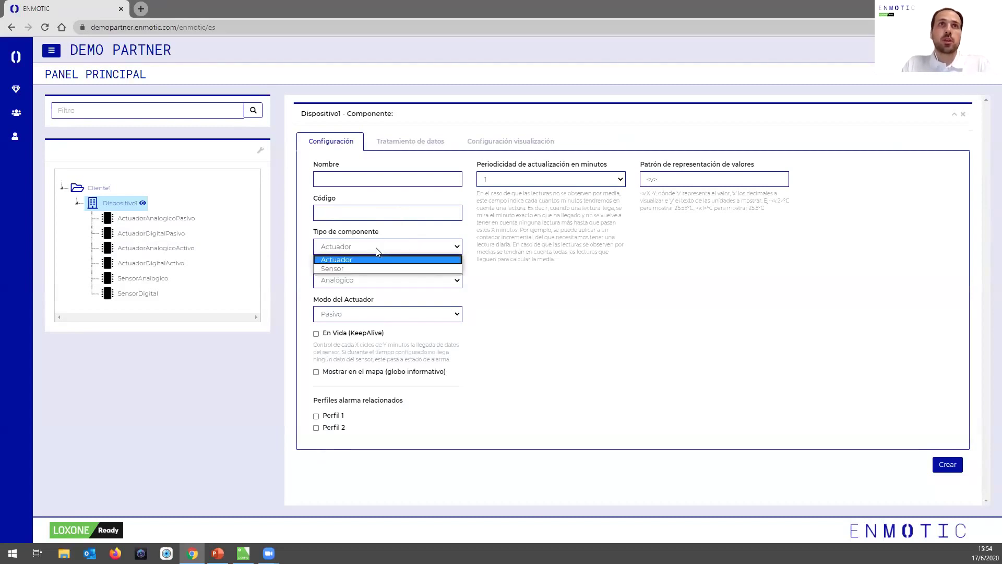
{"action": "left_click", "coordinate": [355, 267]}
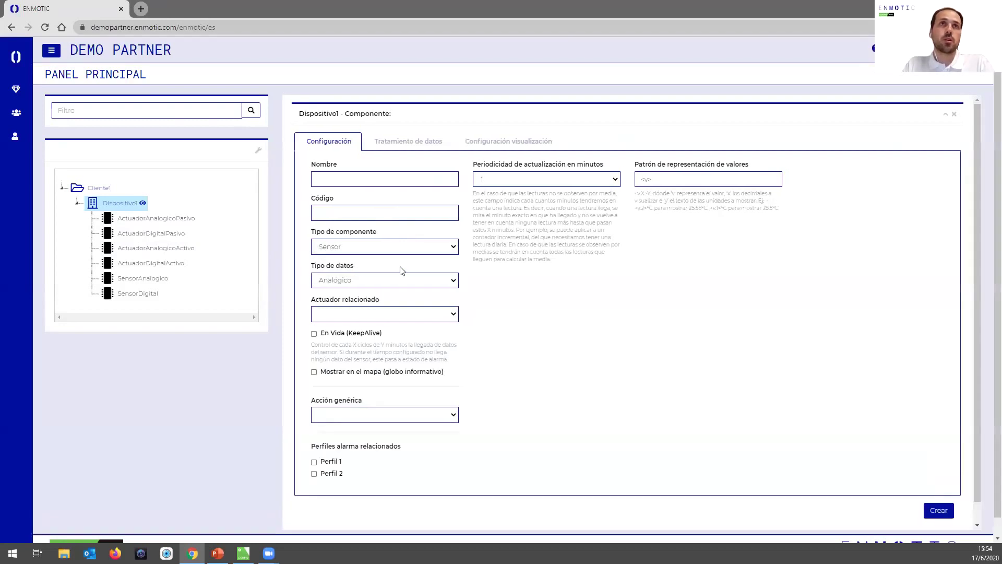
{"action": "left_click", "coordinate": [387, 284]}
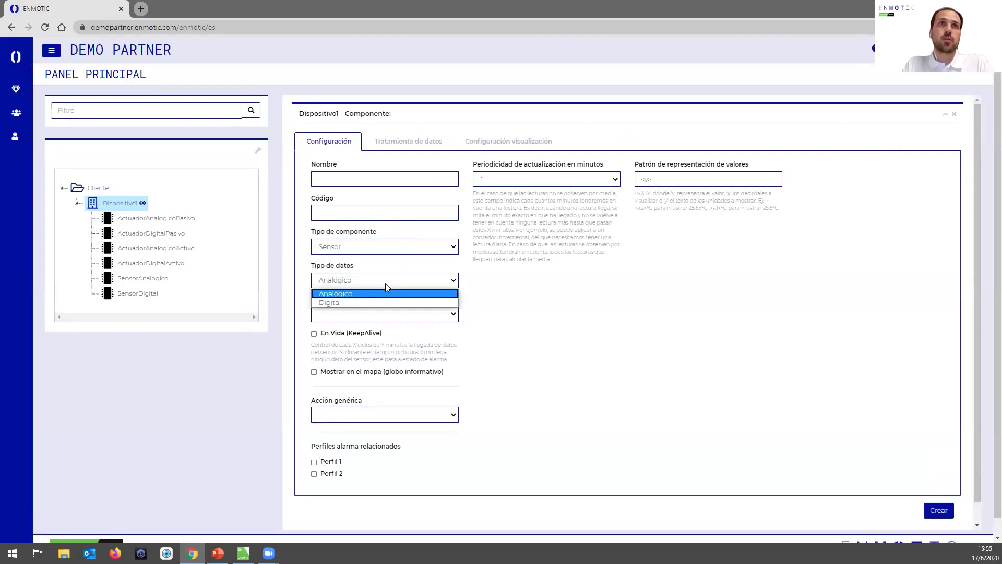
{"action": "left_click", "coordinate": [384, 294]}
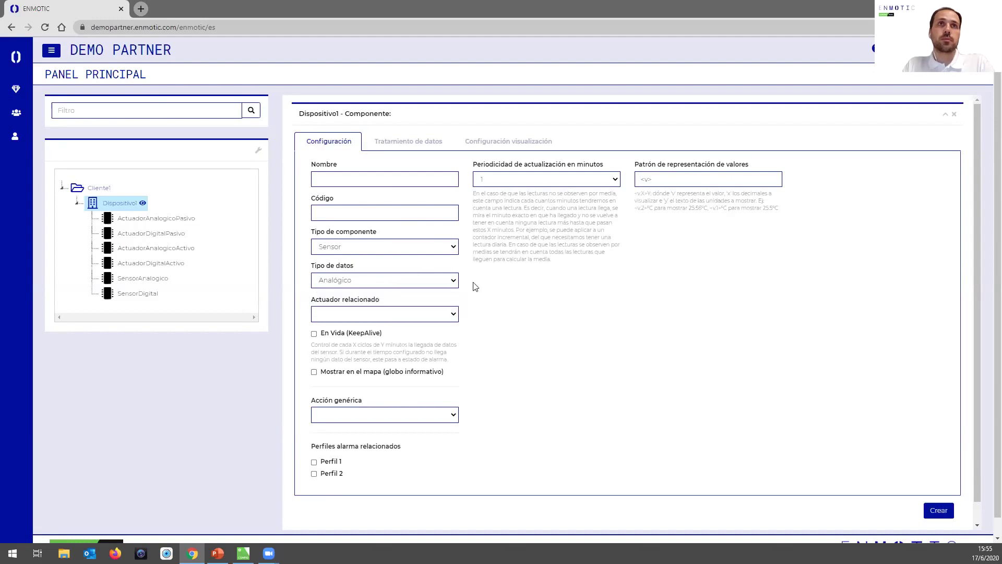
Set the component's update period to 30 minutes and its value representation pattern to <v.2>
{"action": "left_click", "coordinate": [552, 180]}
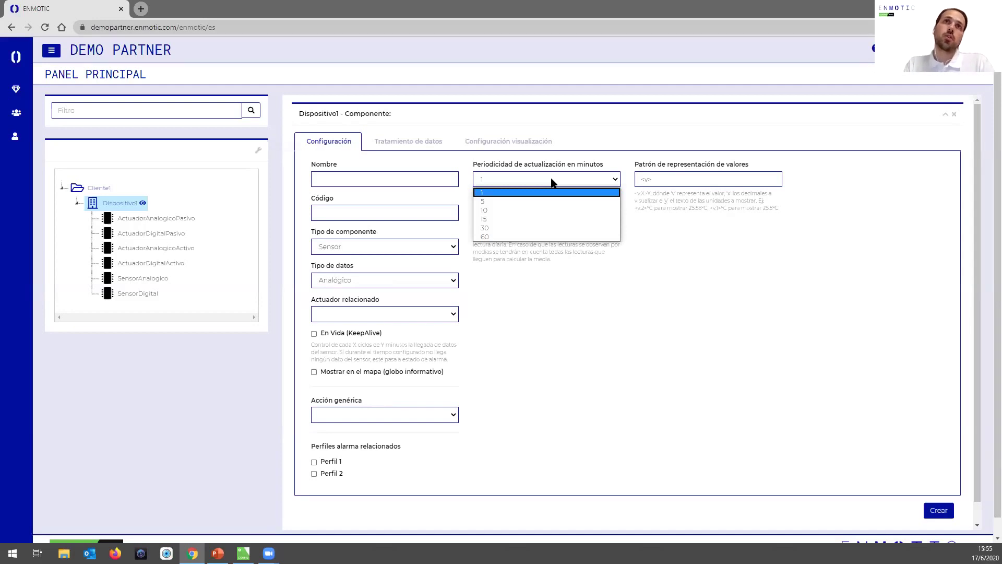
{"action": "left_click", "coordinate": [612, 295]}
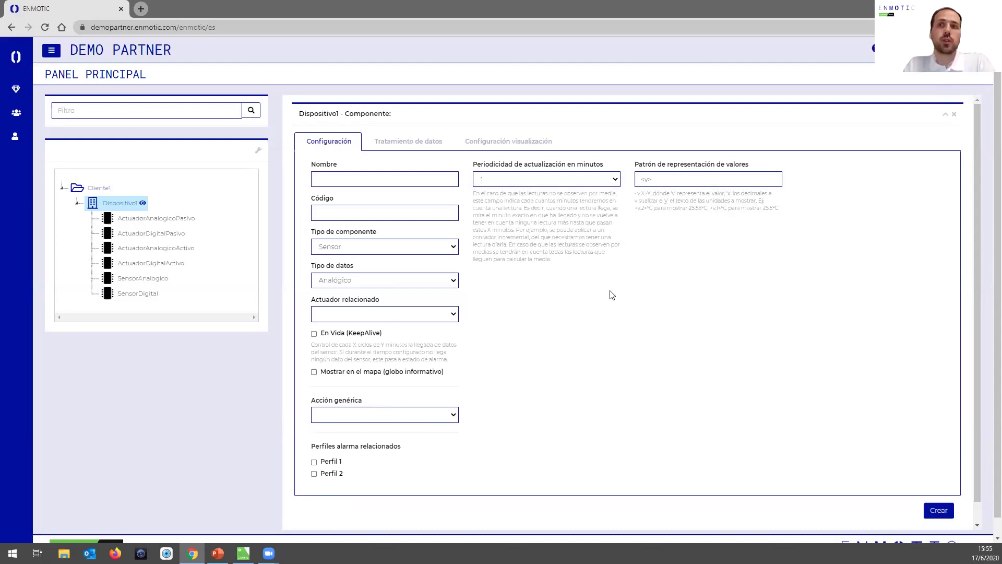
{"action": "left_click", "coordinate": [505, 181]}
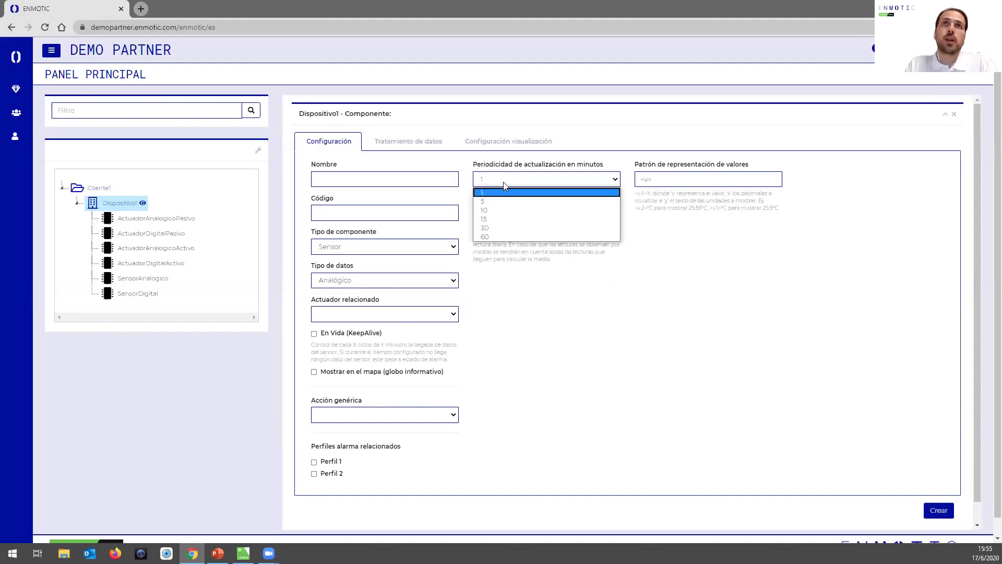
{"action": "left_click", "coordinate": [503, 230]}
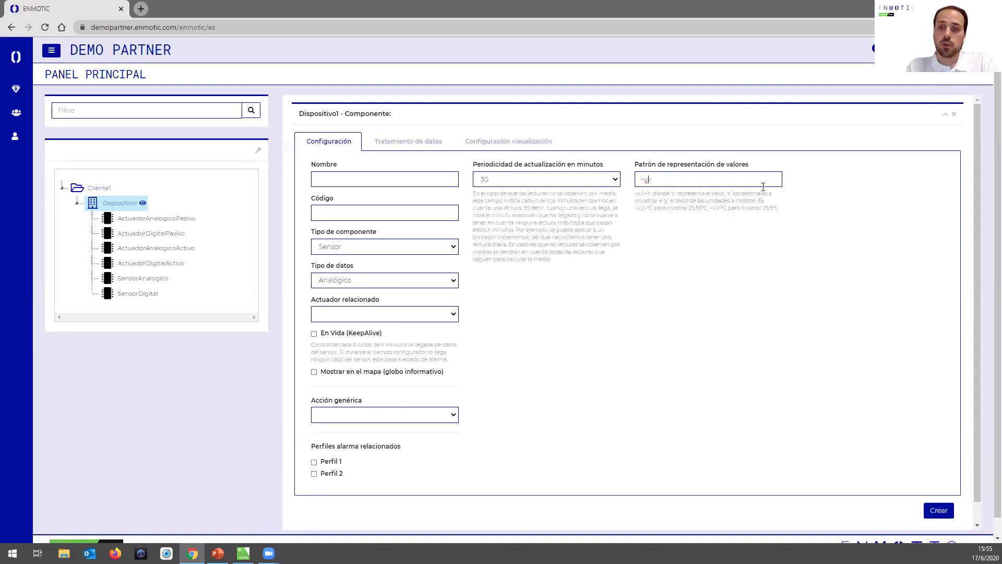
{"action": "type", "text": ".2"}
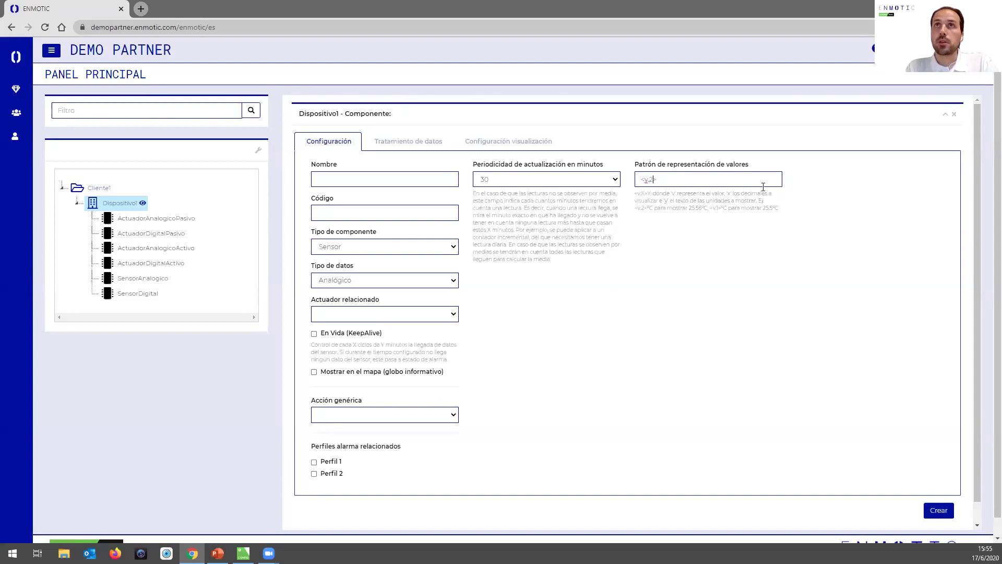
{"action": "left_click", "coordinate": [724, 285]}
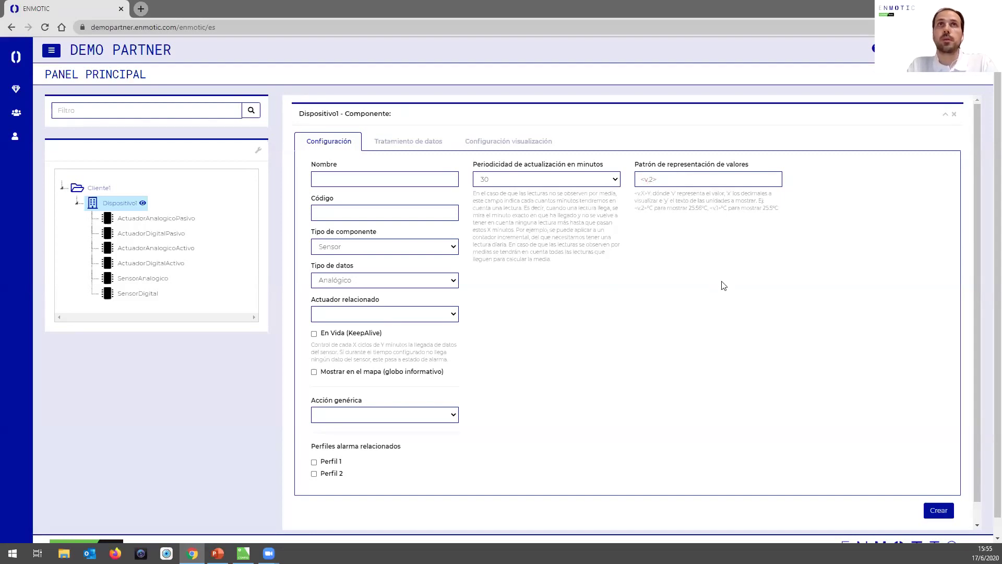
Enable Estadísticas in the new component's data treatment and view the available median periods without changing the period
{"action": "left_click", "coordinate": [417, 146]}
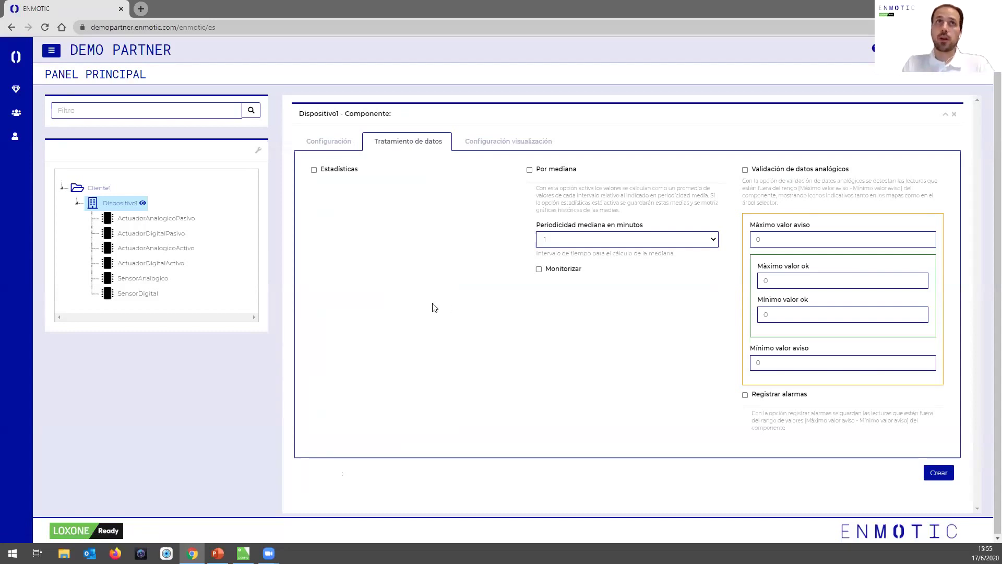
{"action": "left_click", "coordinate": [314, 171]}
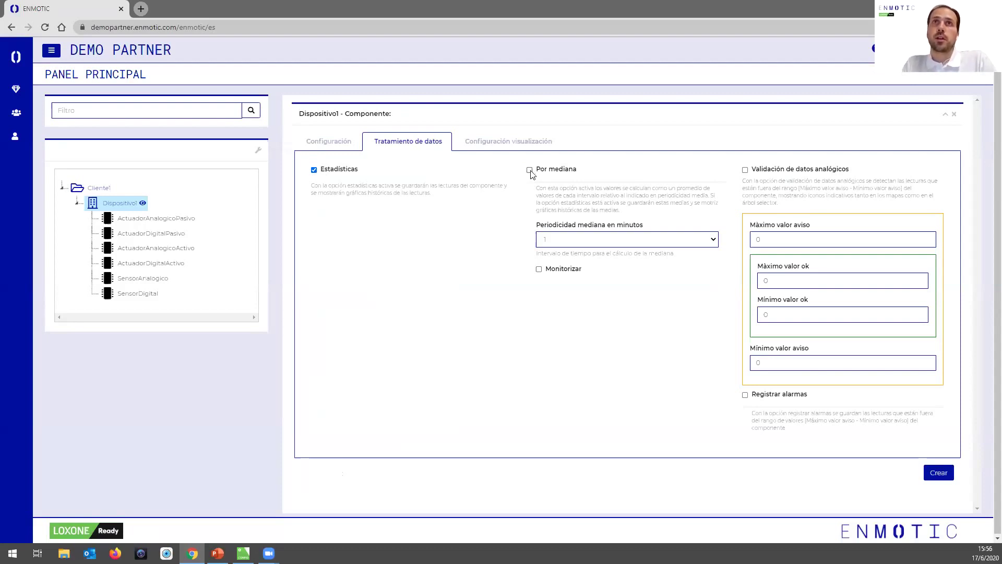
{"action": "left_click", "coordinate": [554, 240]}
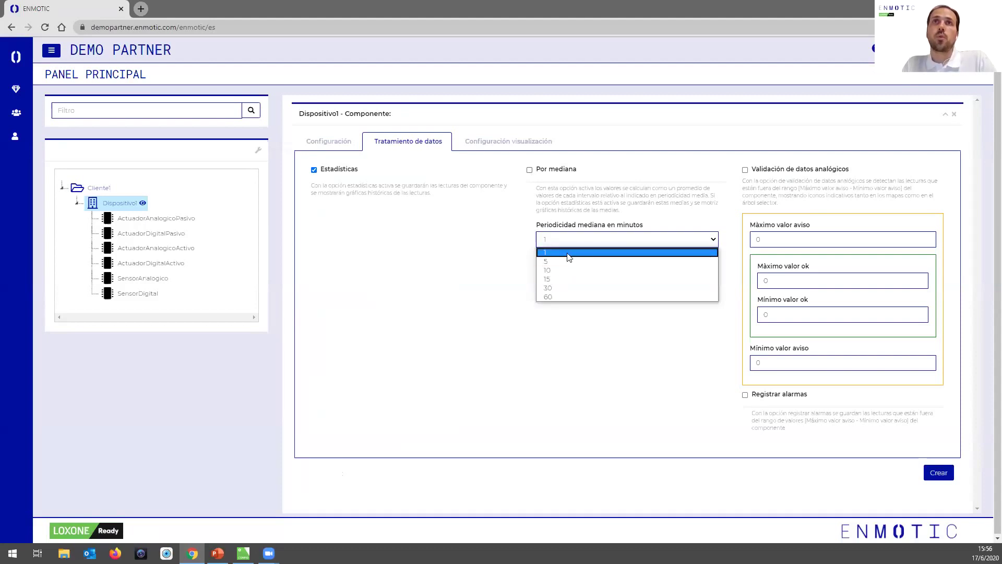
{"action": "left_click", "coordinate": [499, 224]}
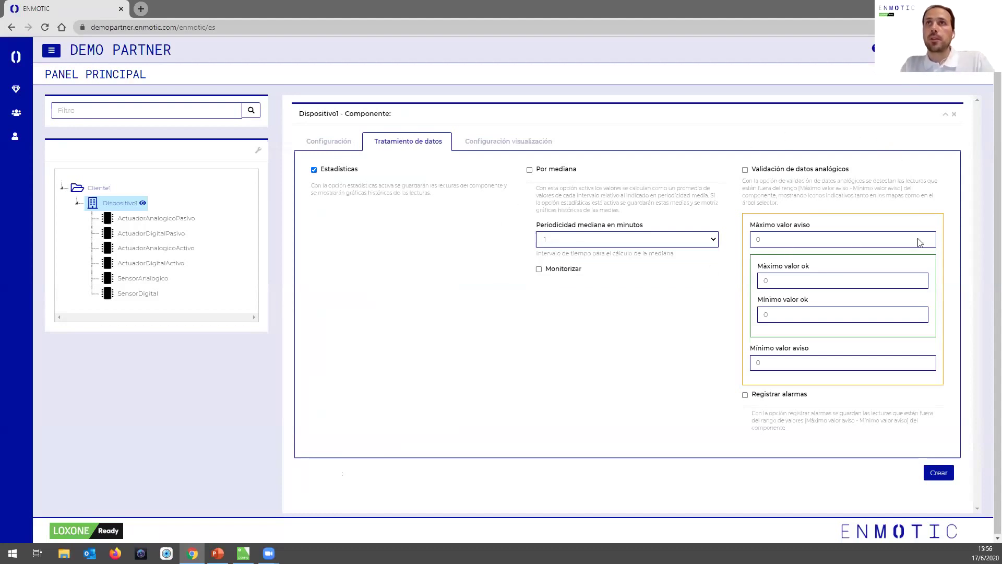
Enable Validación de datos analógicos with an OK range of 18 to 23 and warning limits of 16 minimum and 25 maximum
{"action": "left_click", "coordinate": [744, 171]}
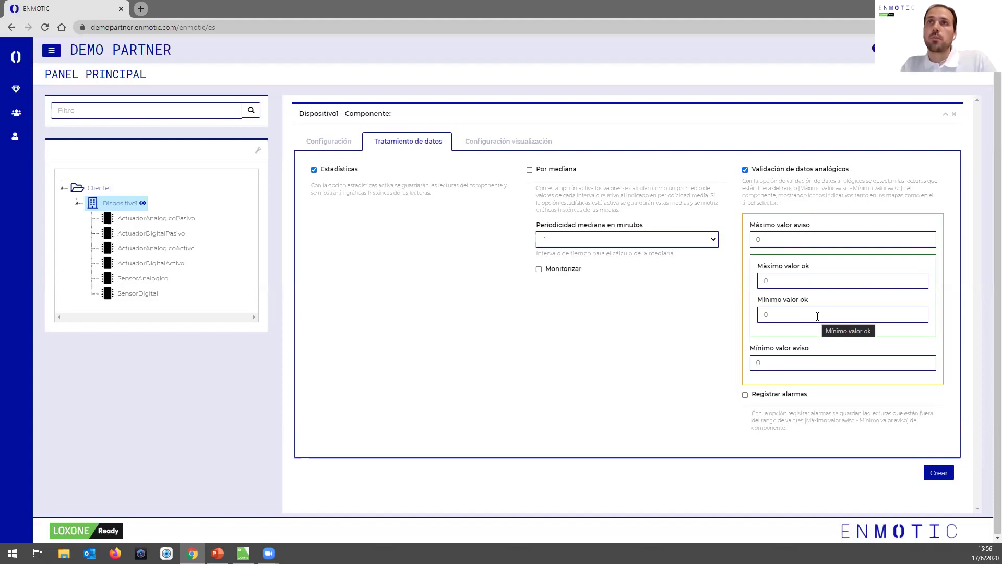
{"action": "left_click_drag", "start_coordinate": [818, 315], "coordinate": [693, 315]}
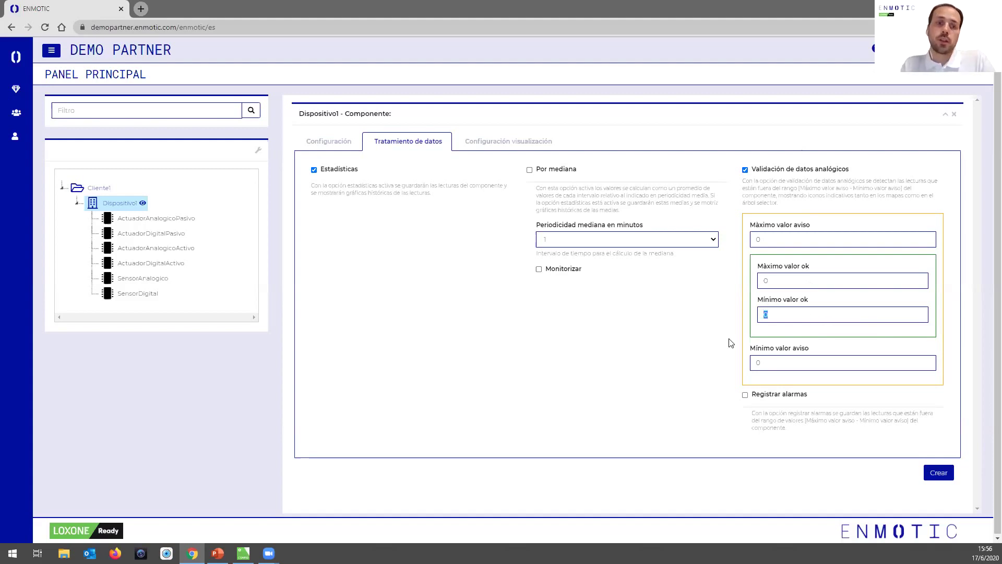
{"action": "type", "text": "18"}
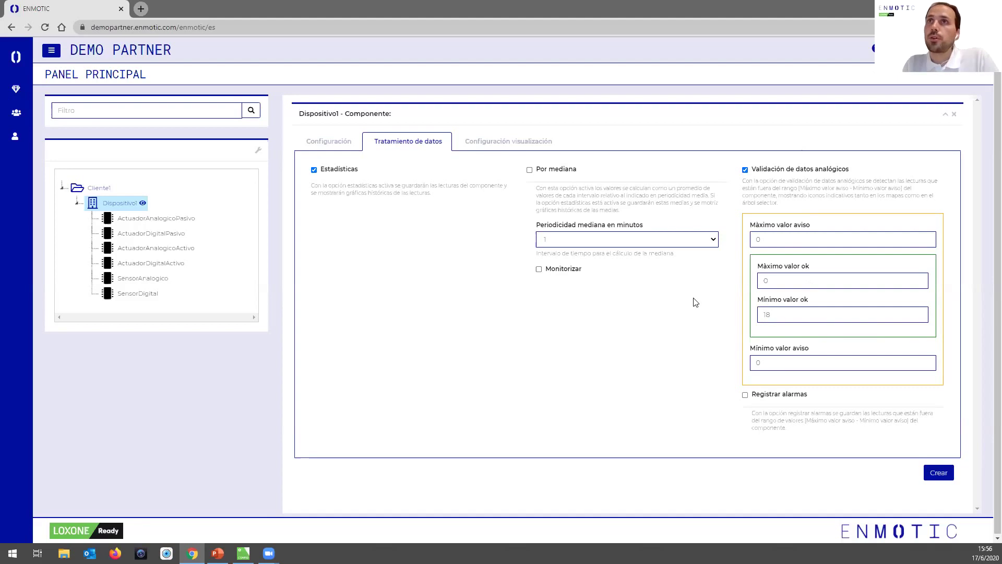
{"action": "double_click", "coordinate": [780, 285]}
{"action": "type", "text": "23"}
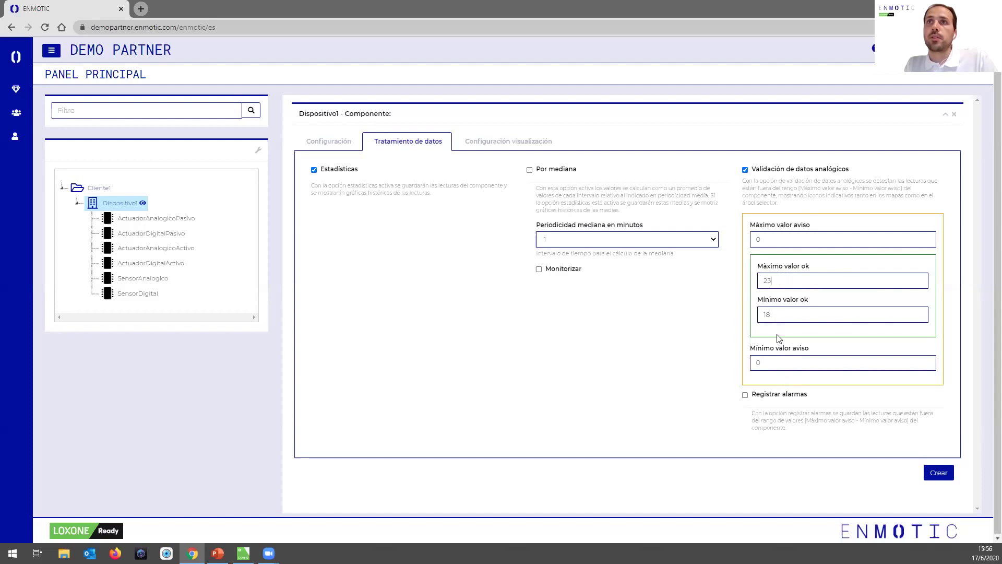
{"action": "double_click", "coordinate": [757, 363]}
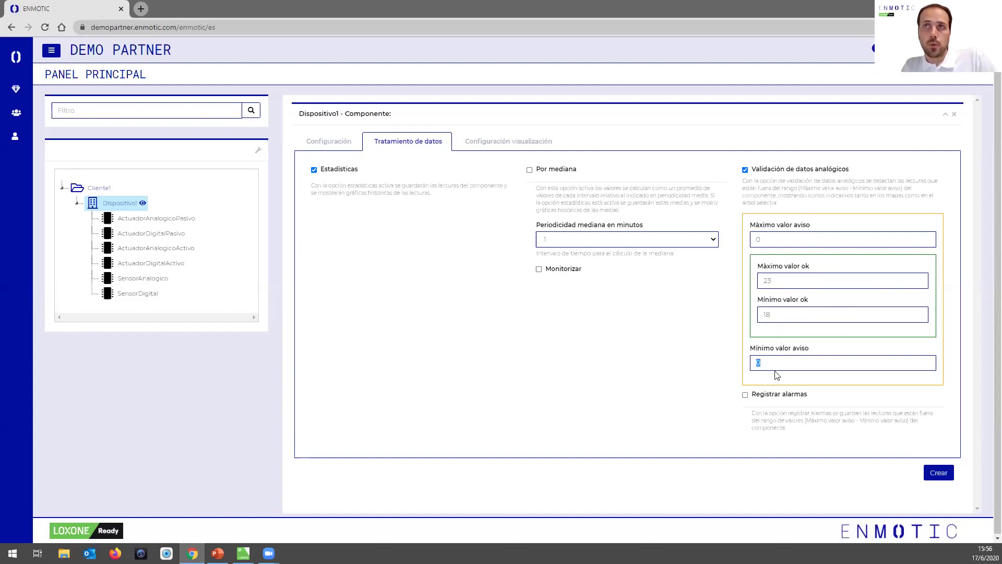
{"action": "type", "text": "16"}
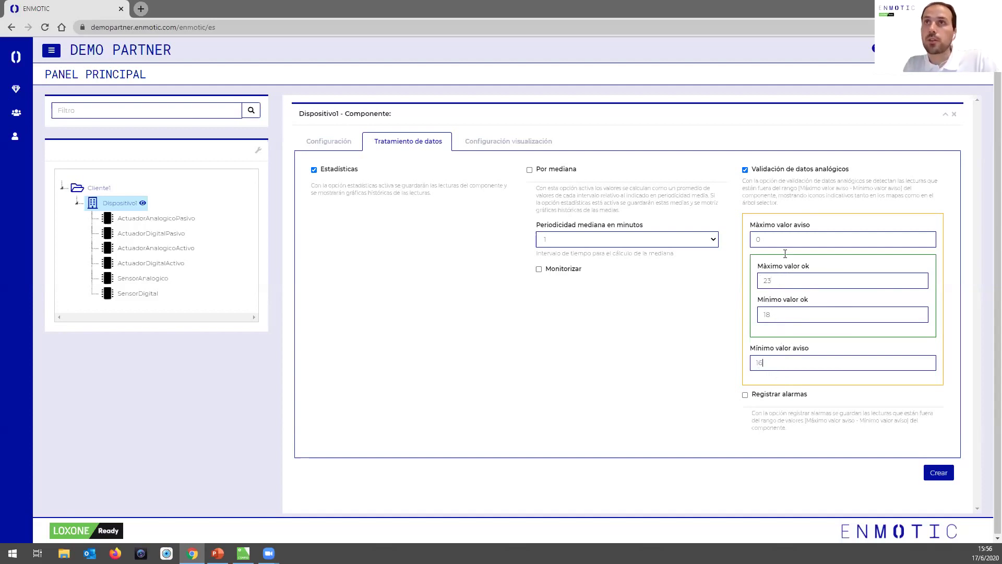
{"action": "double_click", "coordinate": [763, 242]}
{"action": "type", "text": "25"}
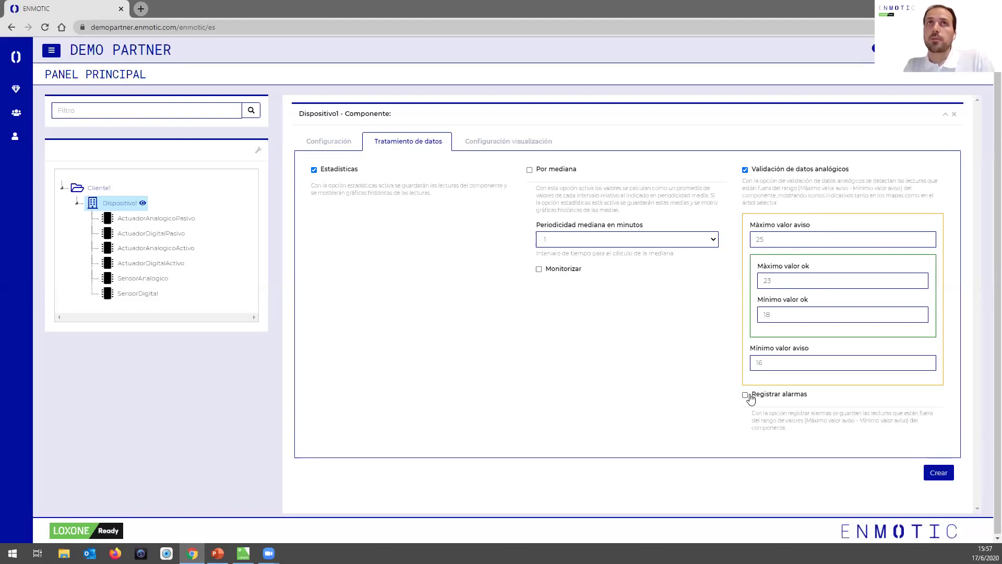
Set the new component's visualization type to semáforo with the intérvalos semaphore mode
{"action": "left_click", "coordinate": [517, 143]}
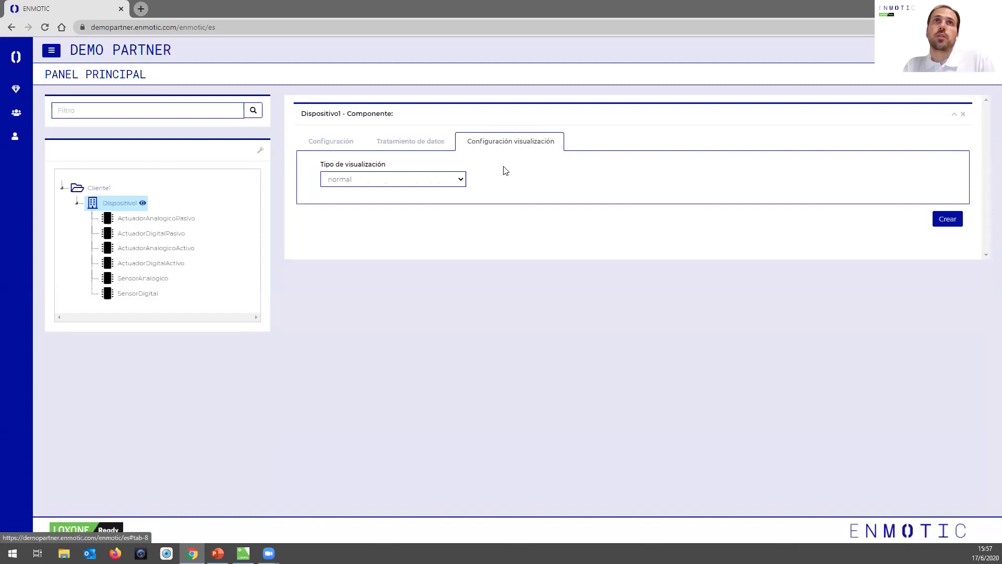
{"action": "left_click", "coordinate": [461, 181]}
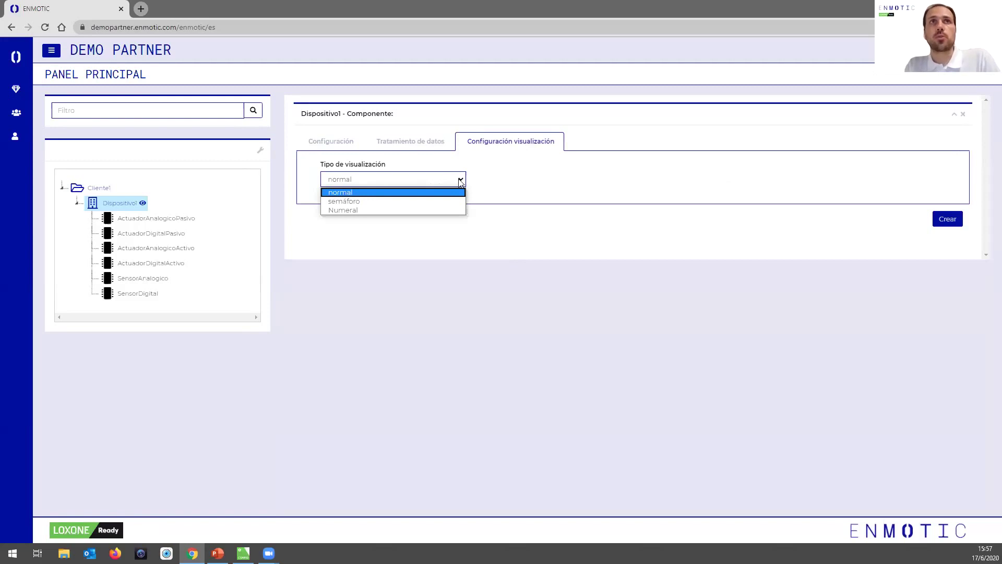
{"action": "left_click", "coordinate": [343, 193]}
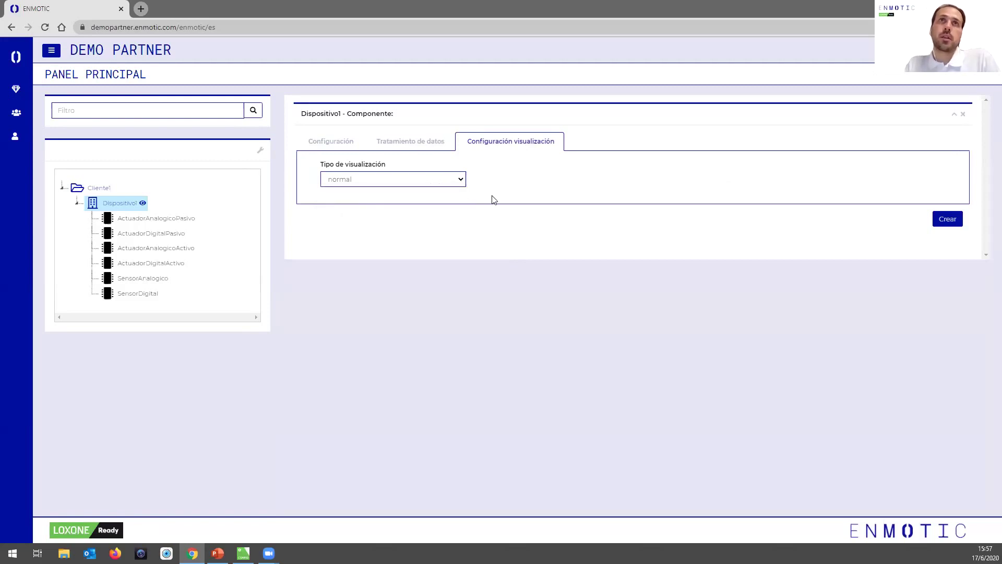
{"action": "left_click", "coordinate": [459, 182]}
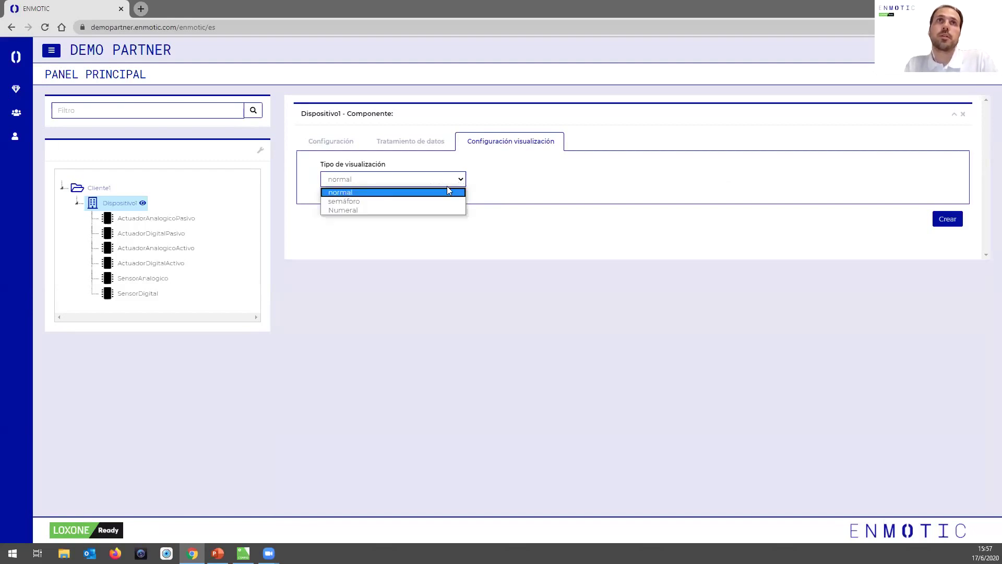
{"action": "left_click", "coordinate": [396, 202]}
{"action": "left_click", "coordinate": [517, 179]}
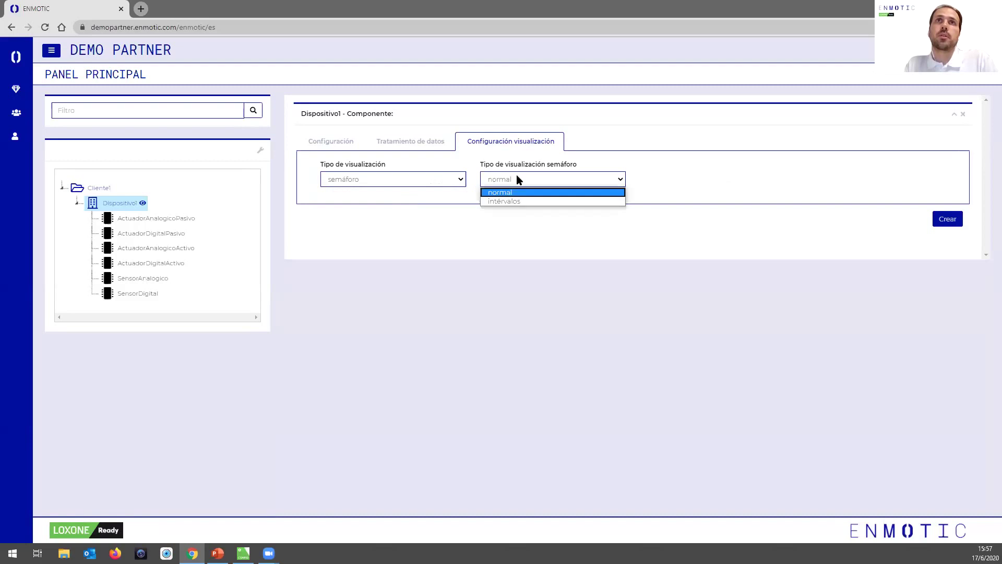
{"action": "left_click", "coordinate": [511, 202]}
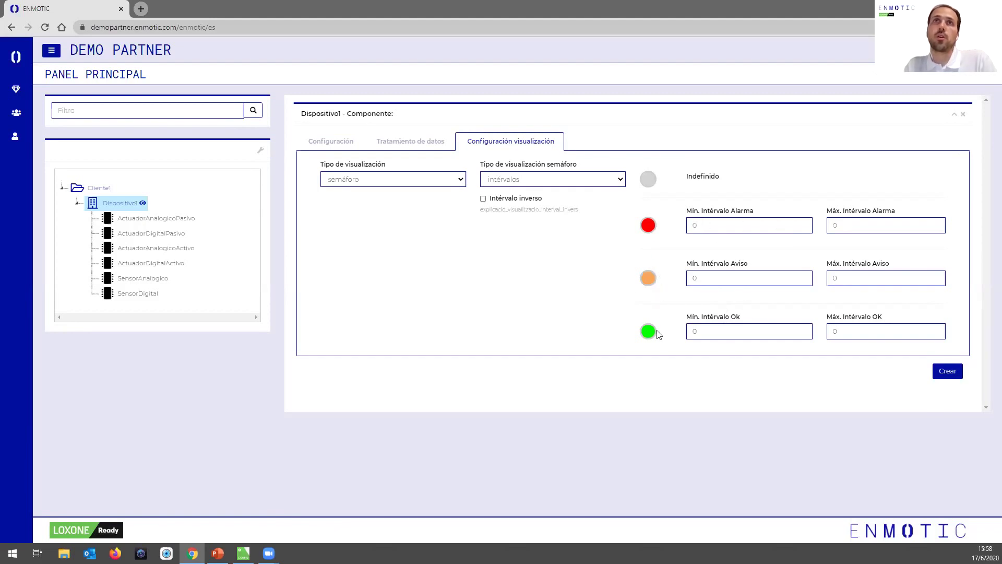
Try the Numeral visualization type with one empty value row, and close the new component without creating it
{"action": "left_click", "coordinate": [392, 180]}
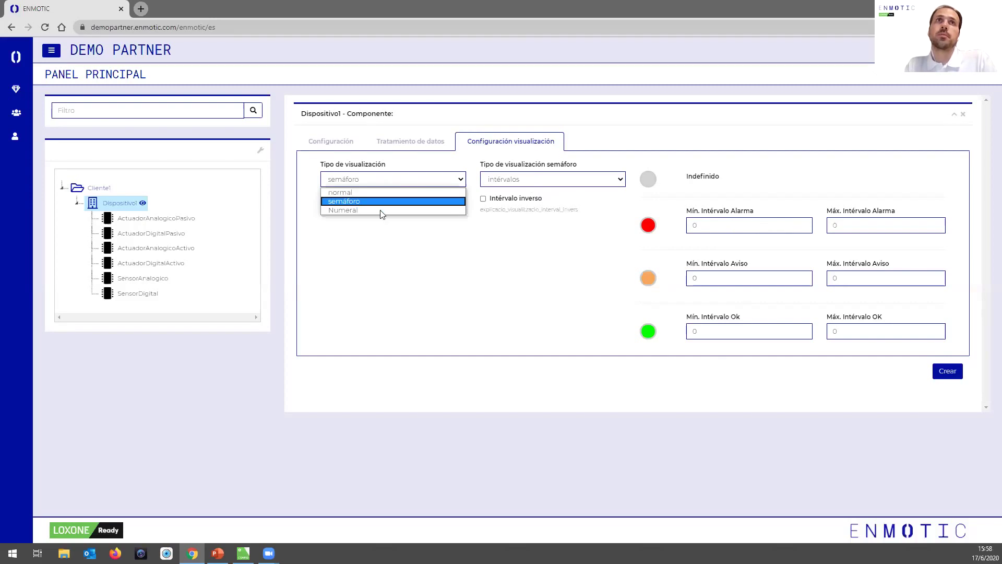
{"action": "left_click", "coordinate": [371, 209]}
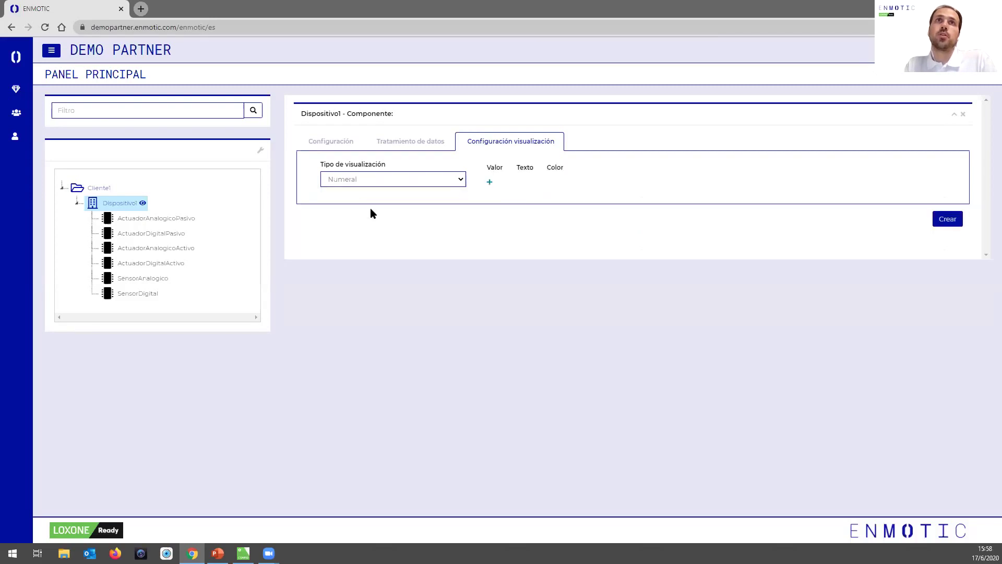
{"action": "left_click", "coordinate": [489, 187]}
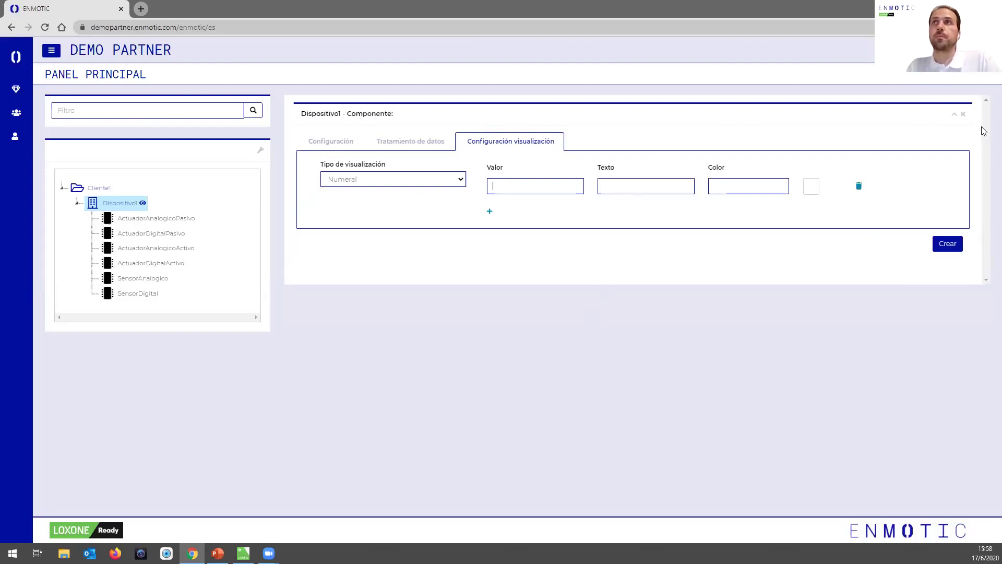
{"action": "left_click", "coordinate": [963, 117]}
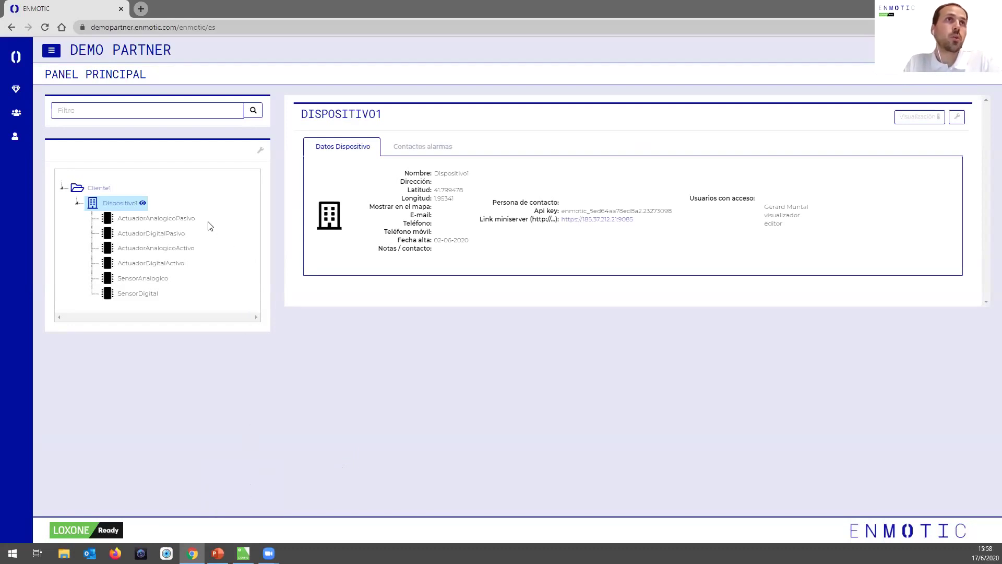
Open the existing SensorDigital component for editing and look at its name and code fields
{"action": "left_click", "coordinate": [146, 296]}
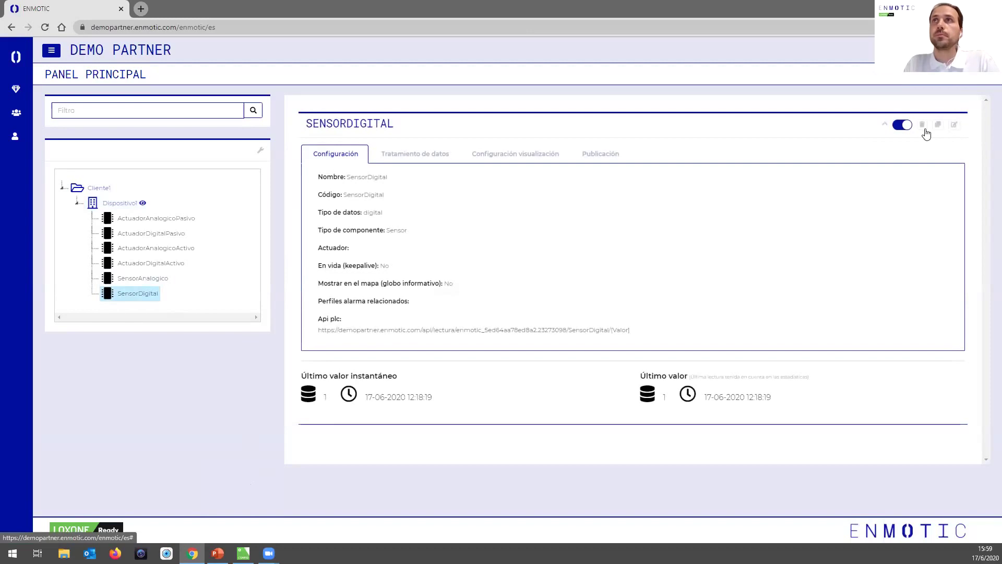
{"action": "left_click", "coordinate": [954, 127]}
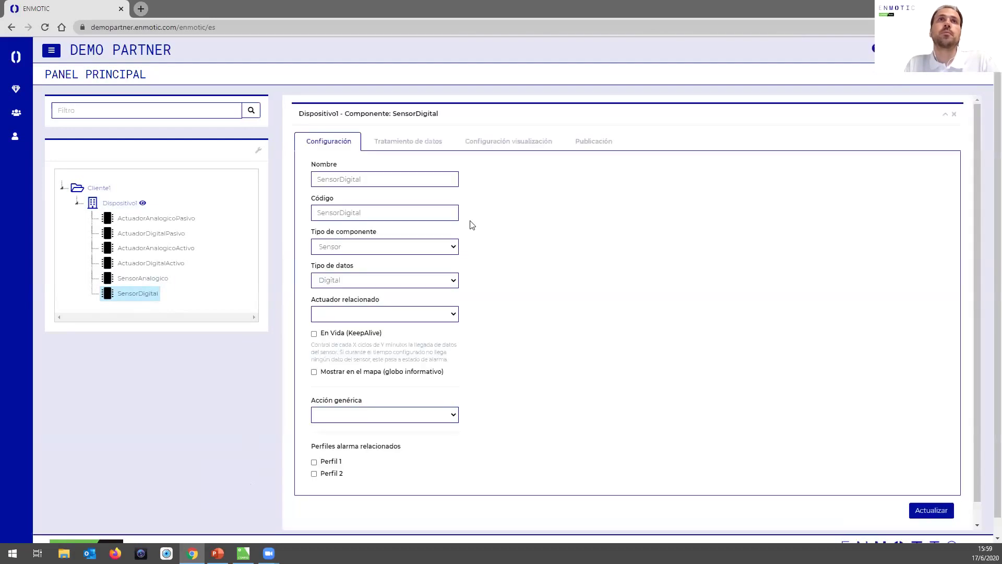
{"action": "double_click", "coordinate": [351, 180]}
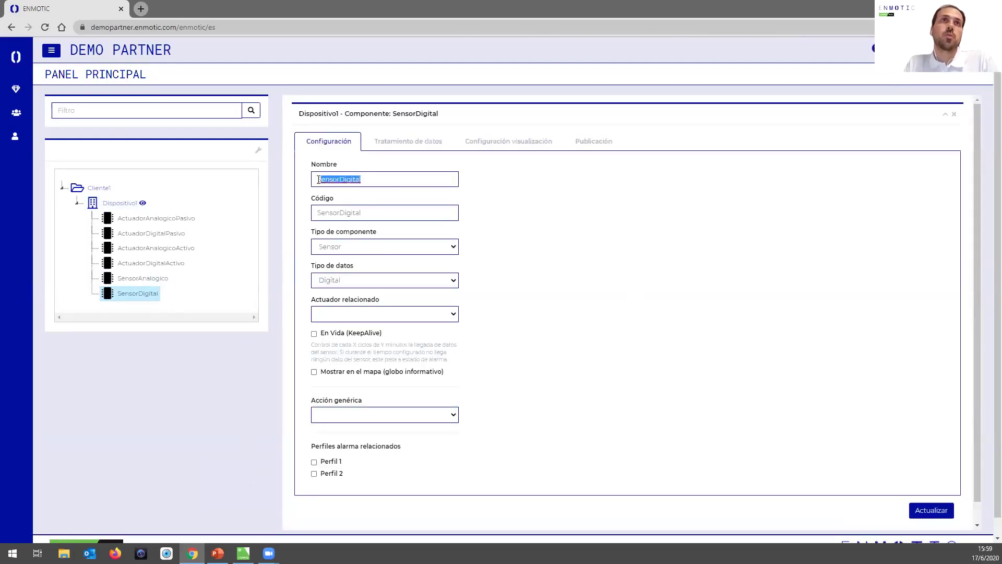
{"action": "double_click", "coordinate": [382, 216]}
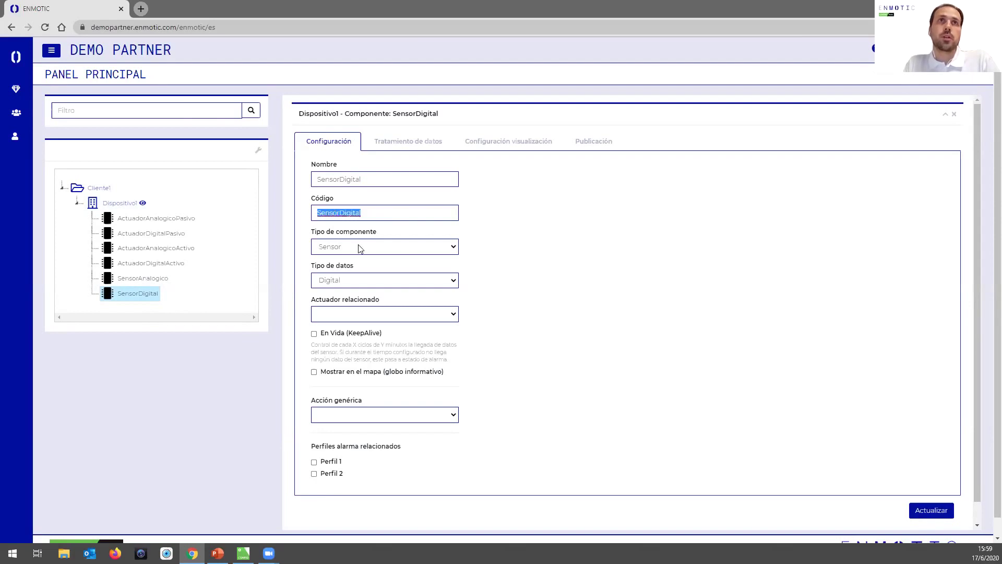
{"action": "left_click", "coordinate": [573, 273]}
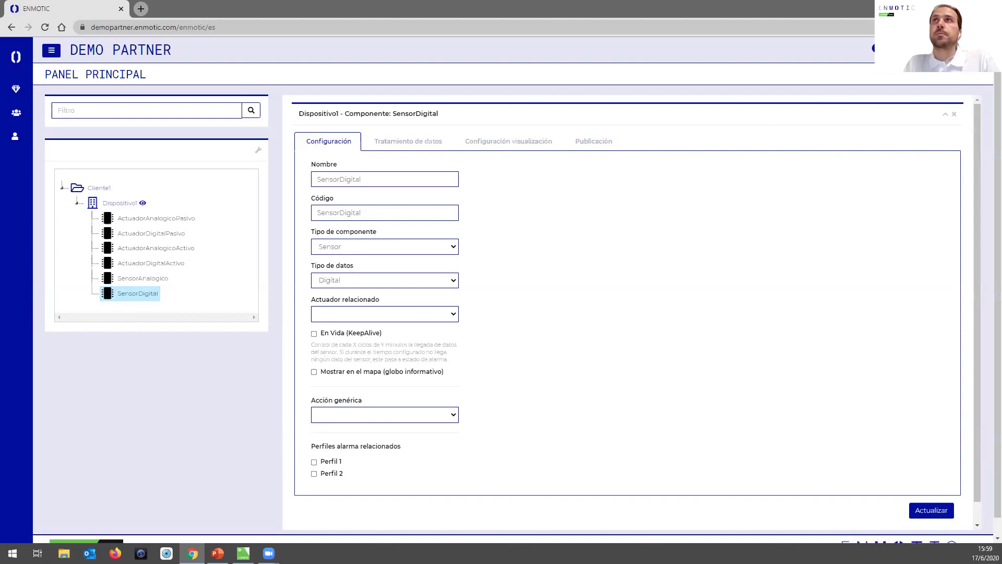
Switch to Loxone Config and inspect the SensorDigital virtual output command, from its block on the page to its entry in the periphery tree
{"action": "key", "text": "super+Down"}
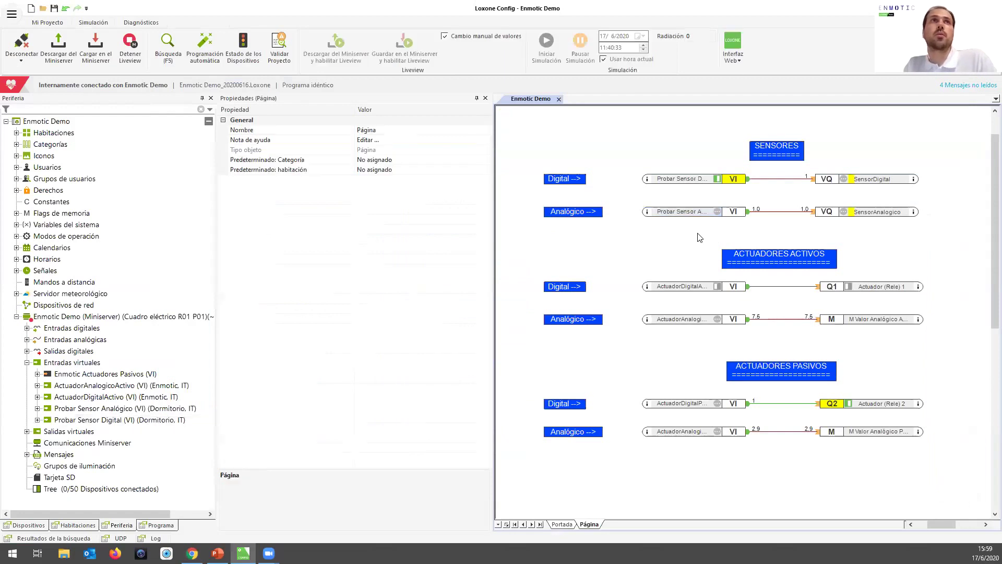
{"action": "left_click", "coordinate": [870, 180]}
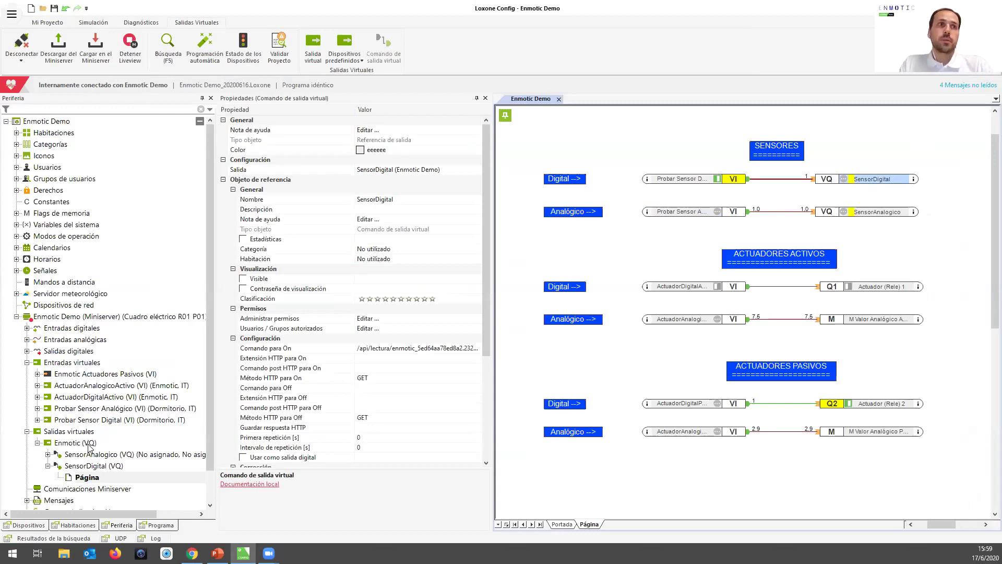
{"action": "left_click", "coordinate": [84, 468]}
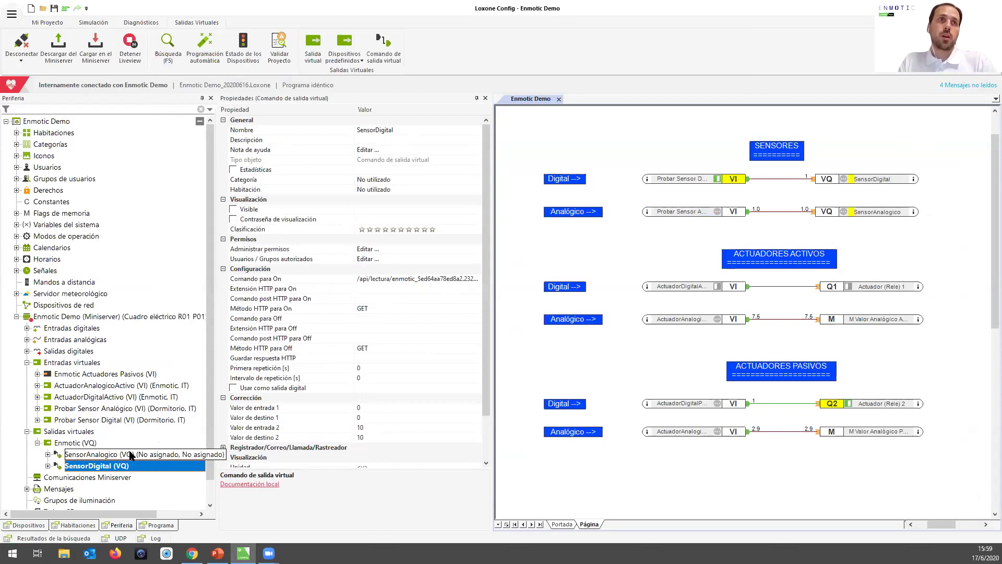
Review the Enmotic virtual output under Salidas virtuales, examining its Dirección property
{"action": "left_click", "coordinate": [75, 433]}
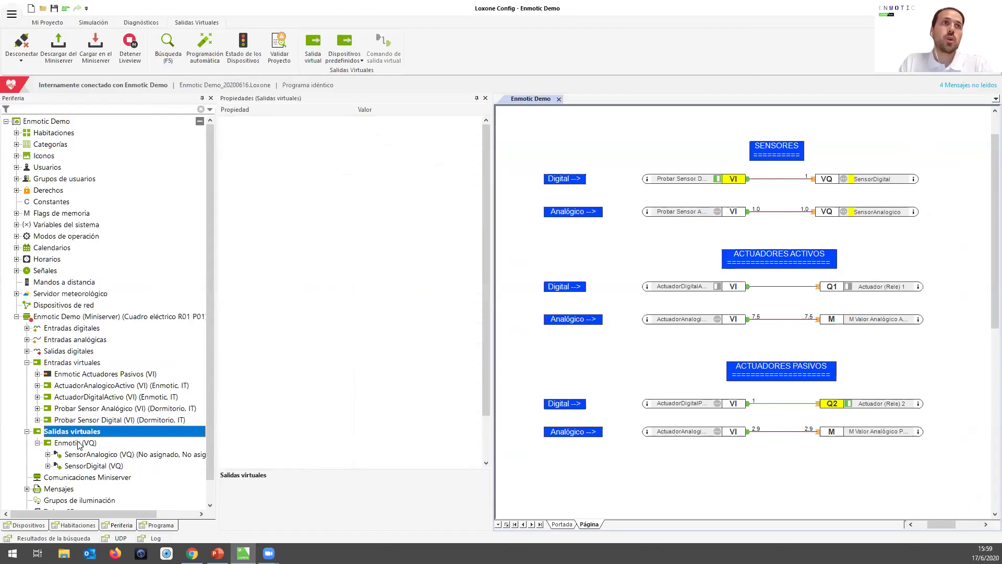
{"action": "left_click", "coordinate": [78, 444]}
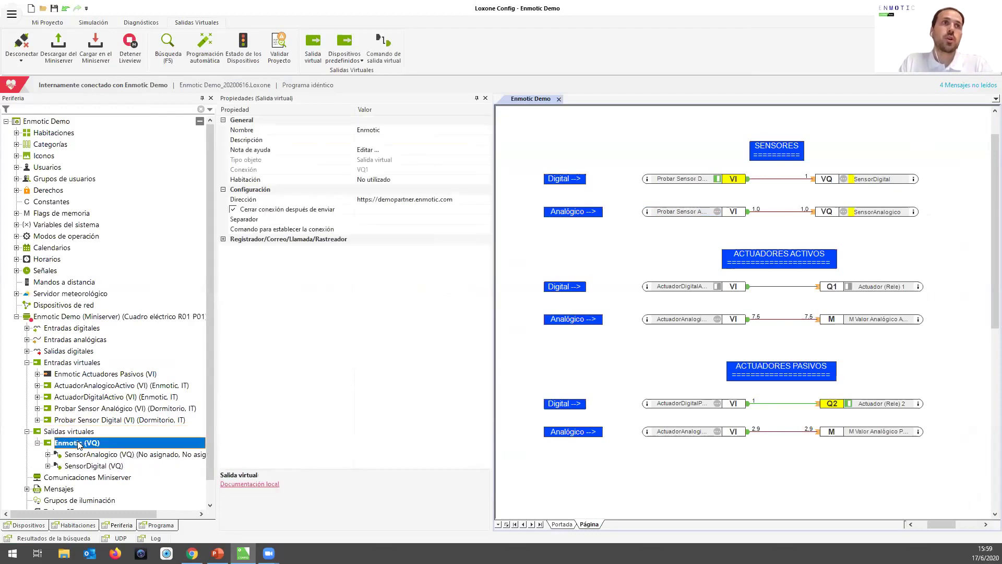
{"action": "left_click", "coordinate": [391, 201]}
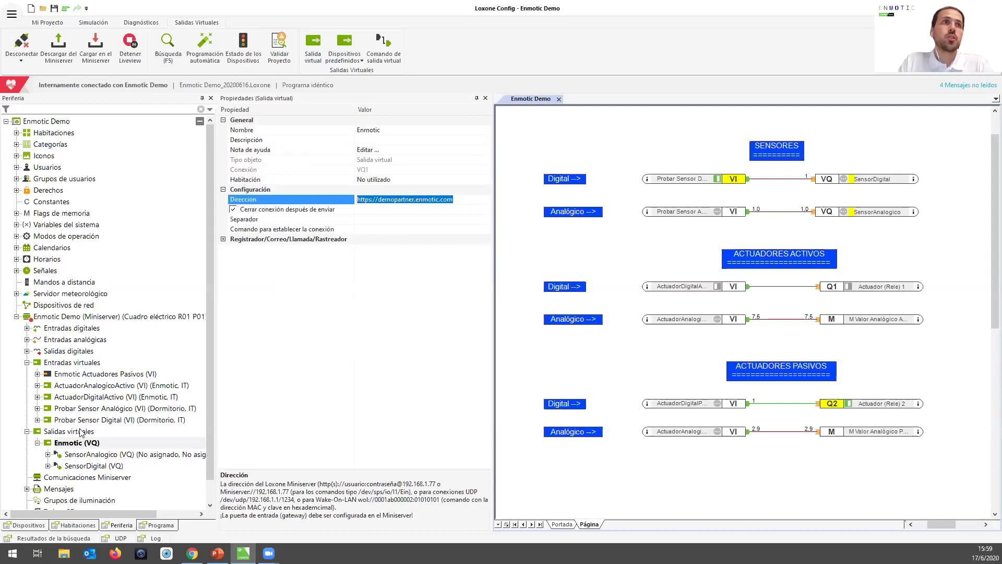
{"action": "left_click", "coordinate": [75, 445]}
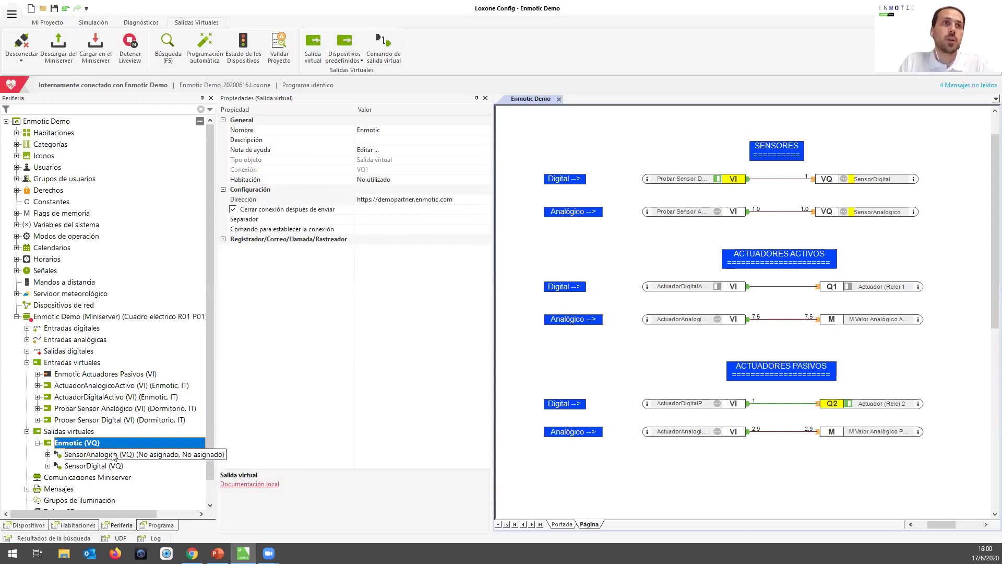
Show the full Comando para On of the SensorDigital virtual output command and examine its path, especially the API key segment
{"action": "left_click", "coordinate": [99, 465]}
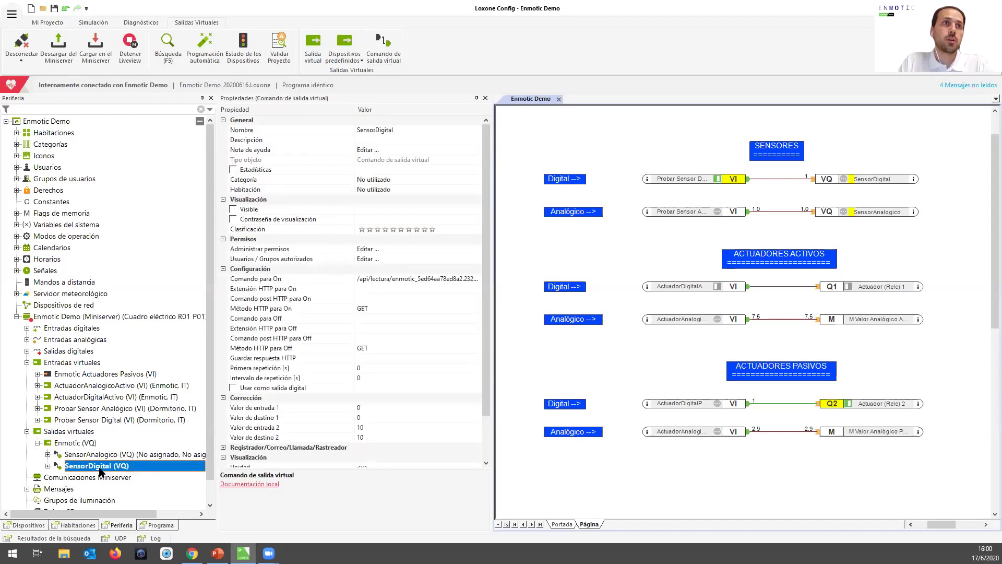
{"action": "left_click_drag", "start_coordinate": [354, 104], "coordinate": [322, 107]}
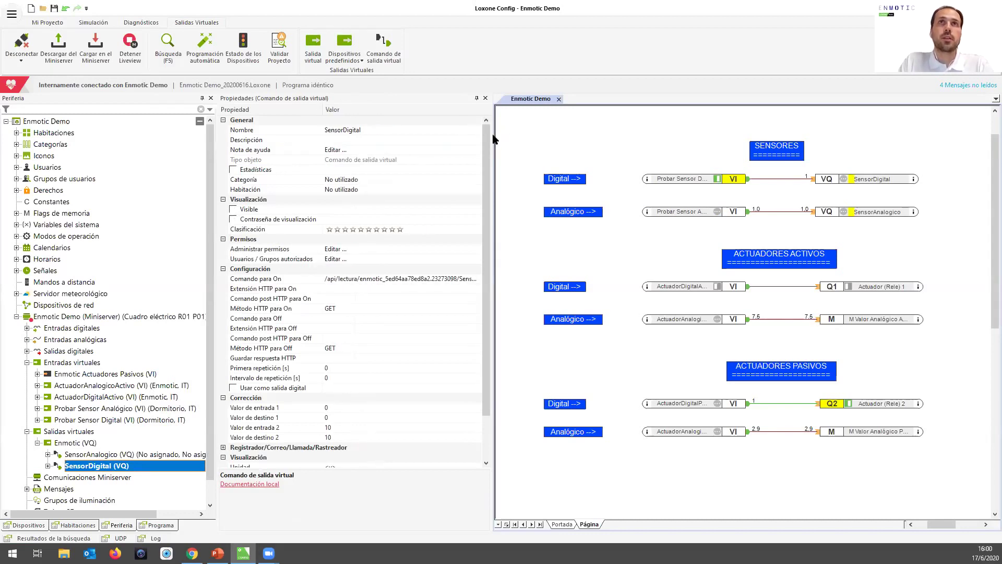
{"action": "left_click_drag", "start_coordinate": [493, 135], "coordinate": [626, 135]}
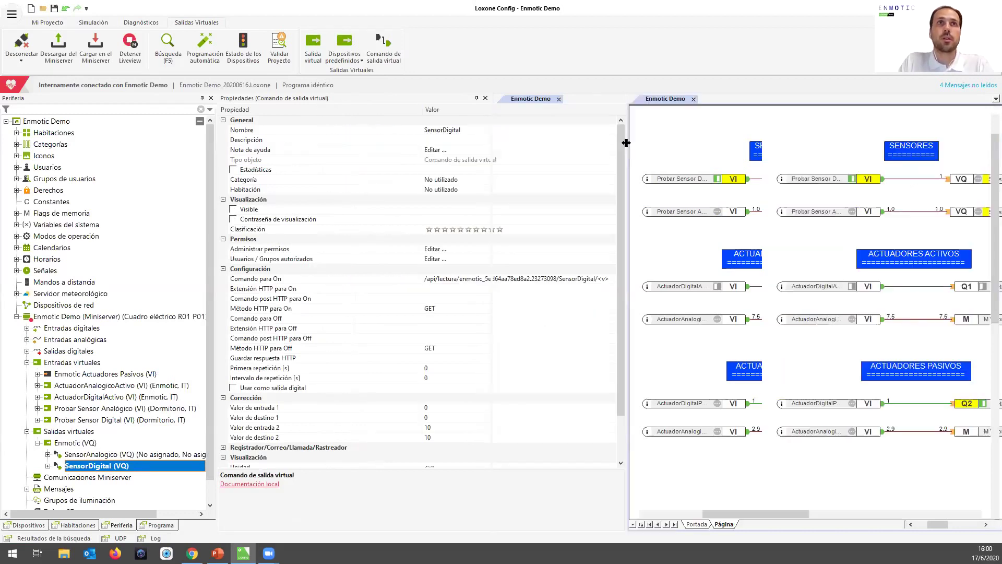
{"action": "left_click_drag", "start_coordinate": [431, 107], "coordinate": [358, 110]}
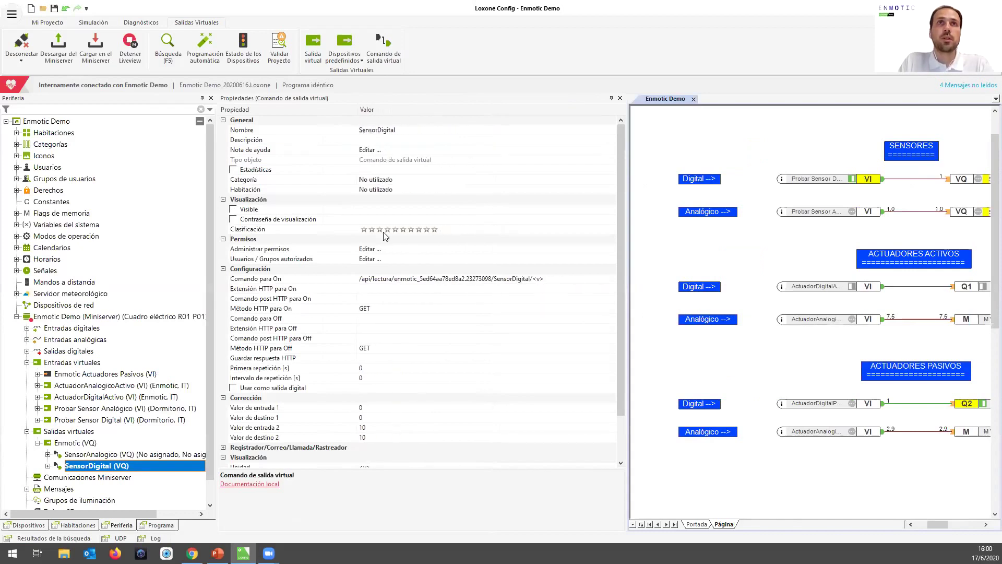
{"action": "left_click", "coordinate": [355, 278]}
{"action": "left_click_drag", "start_coordinate": [361, 281], "coordinate": [547, 273]}
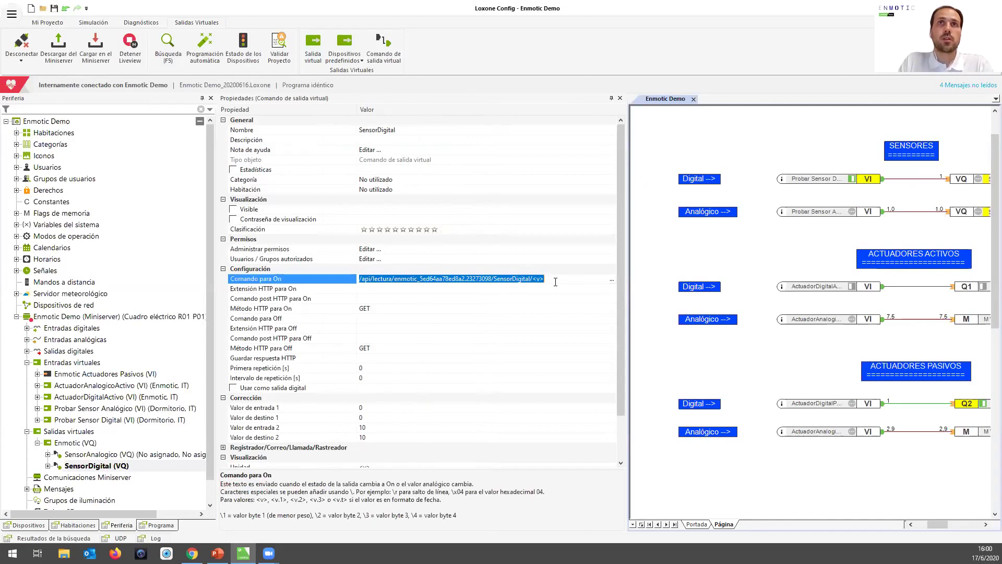
{"action": "left_click", "coordinate": [540, 280]}
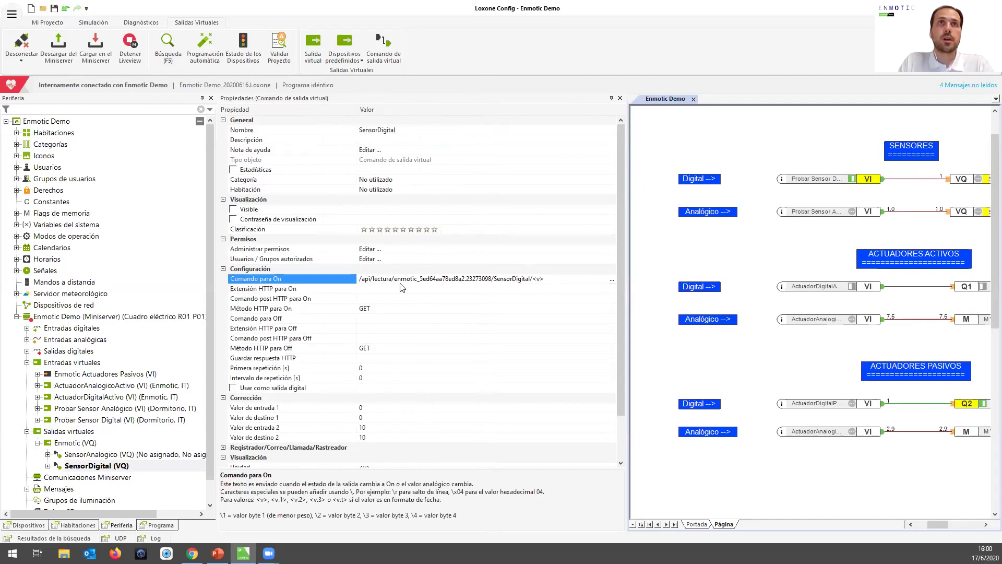
{"action": "left_click_drag", "start_coordinate": [395, 279], "coordinate": [492, 276]}
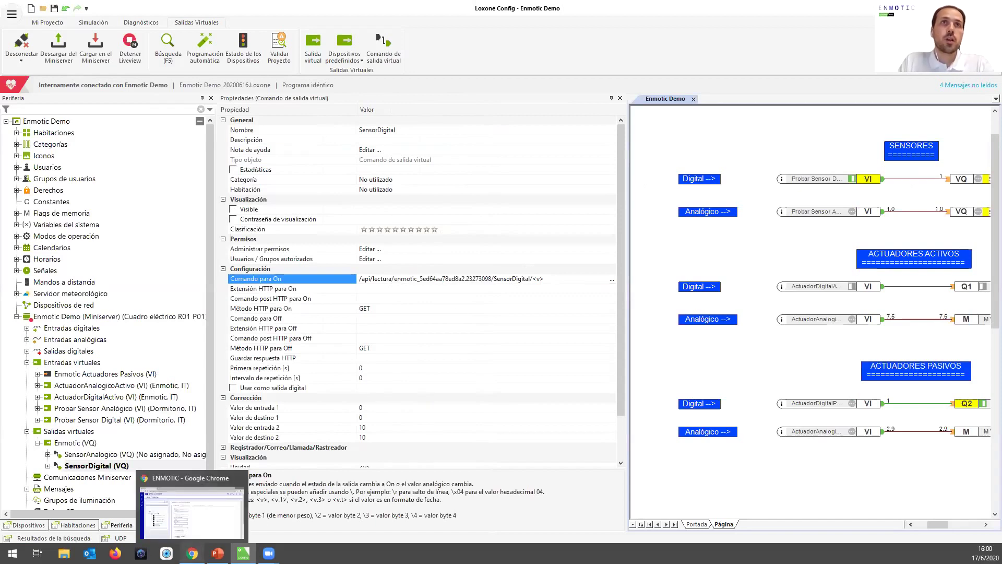
Switch to ENMOTIC in Chrome and locate the API key in the device data of Dispositivo1
{"action": "left_click", "coordinate": [193, 553]}
{"action": "left_click", "coordinate": [280, 293]}
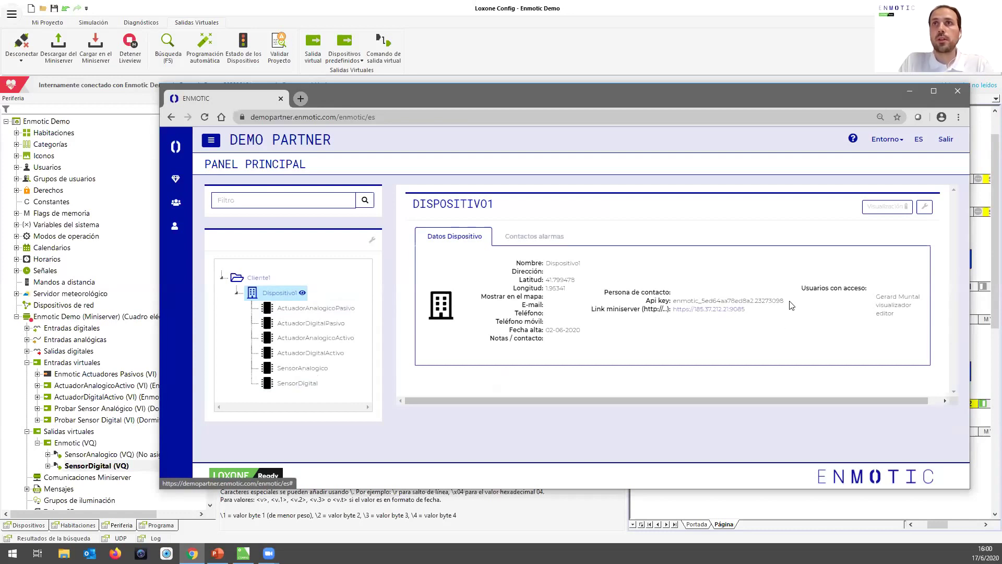
{"action": "left_click_drag", "start_coordinate": [780, 302], "coordinate": [672, 301]}
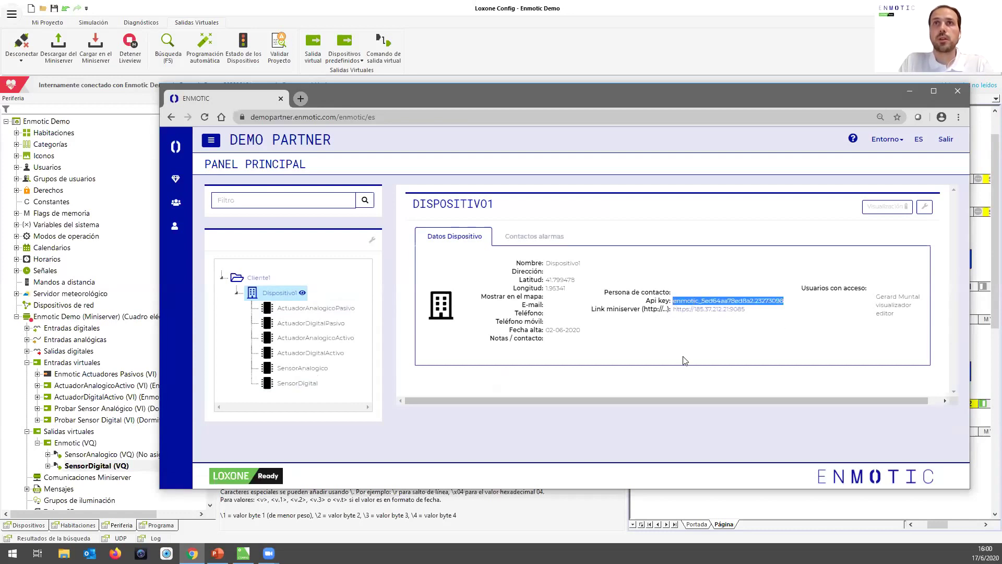
{"action": "left_click_drag", "start_coordinate": [863, 101], "coordinate": [818, 124]}
{"action": "left_click", "coordinate": [865, 115]}
Back in Loxone Config, examine the component code segment in SensorDigital's Comando para On and restore room for the page diagram
{"action": "left_click", "coordinate": [491, 280]}
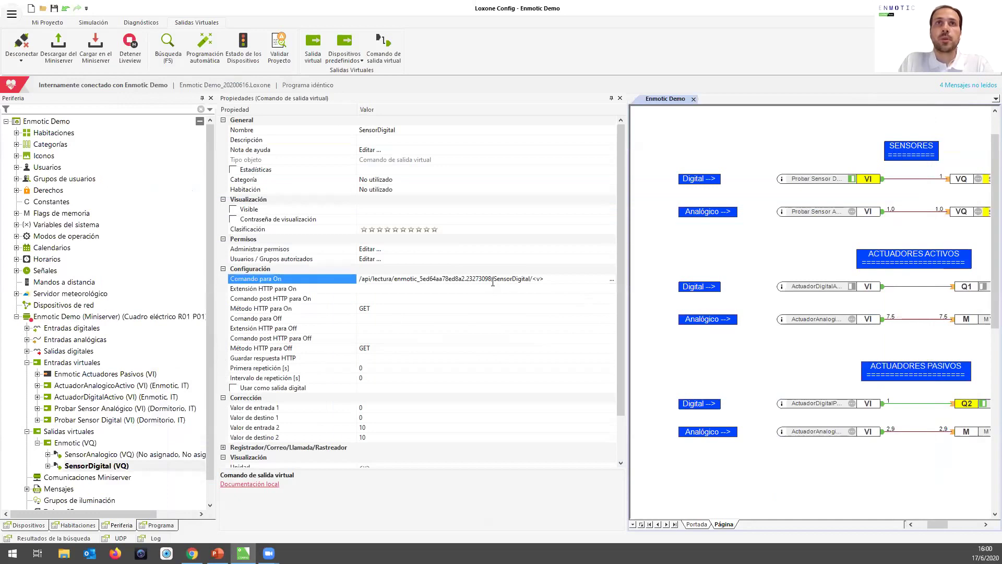
{"action": "left_click_drag", "start_coordinate": [494, 279], "coordinate": [530, 279]}
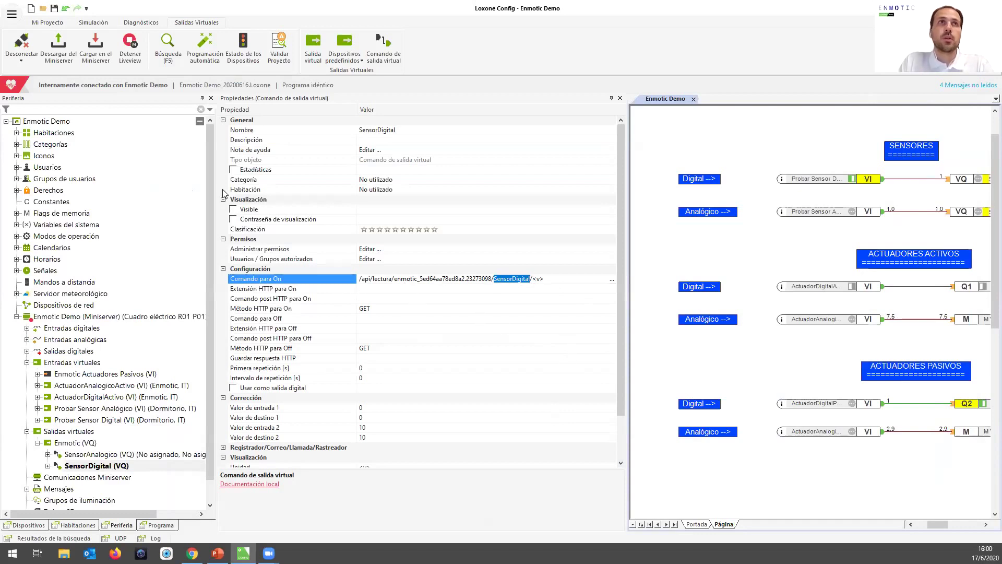
{"action": "left_click_drag", "start_coordinate": [217, 193], "coordinate": [200, 195]}
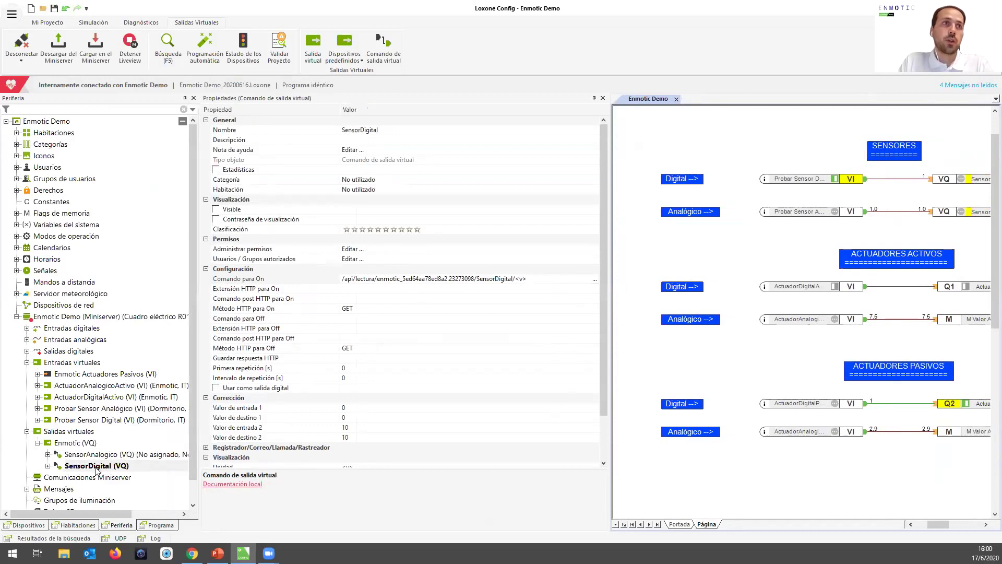
{"action": "left_click", "coordinate": [95, 466]}
{"action": "left_click_drag", "start_coordinate": [609, 211], "coordinate": [459, 218]}
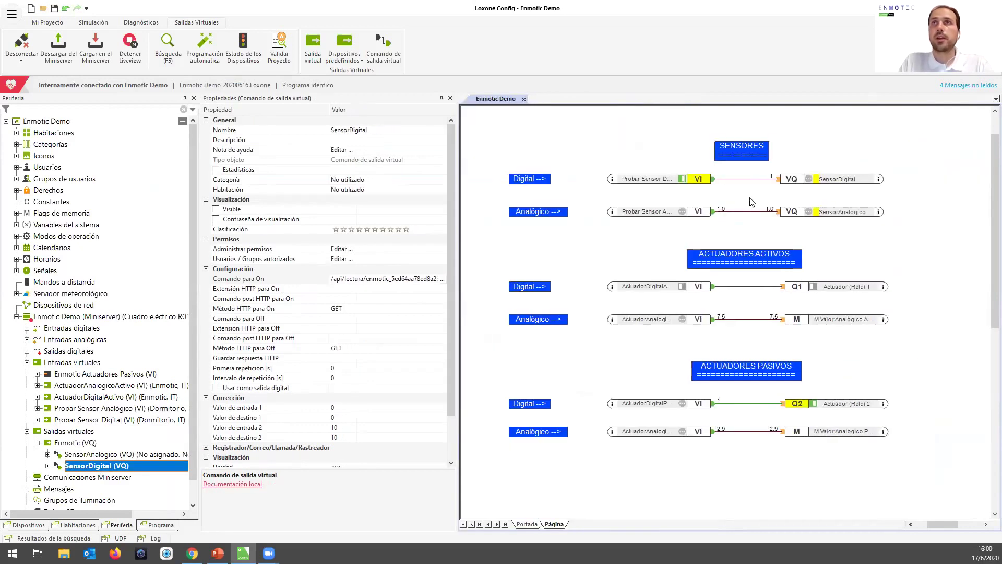
Inspect the Probar Sensor Digital virtual input block that feeds SensorDigital on the page
{"action": "left_click", "coordinate": [844, 203]}
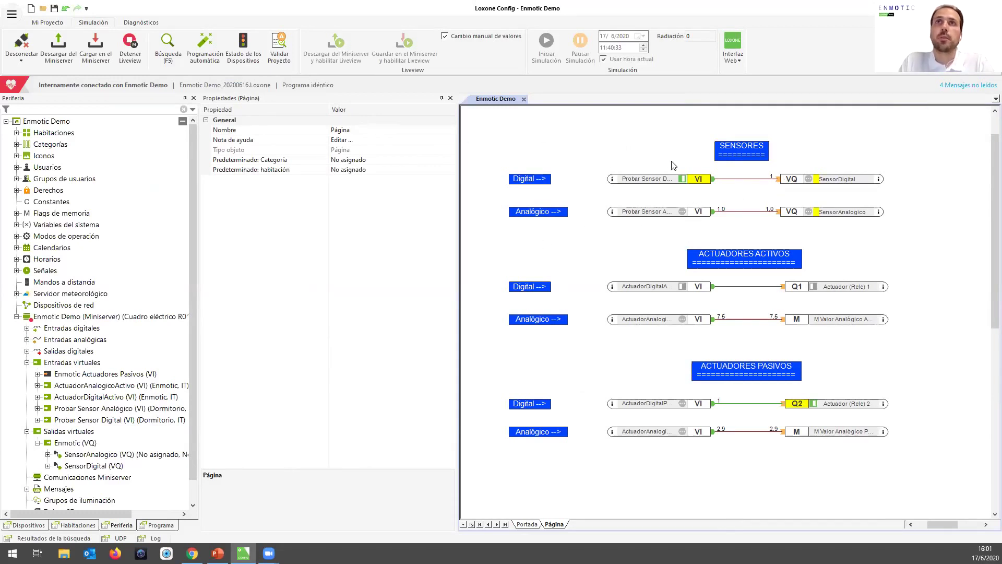
{"action": "left_click", "coordinate": [643, 178]}
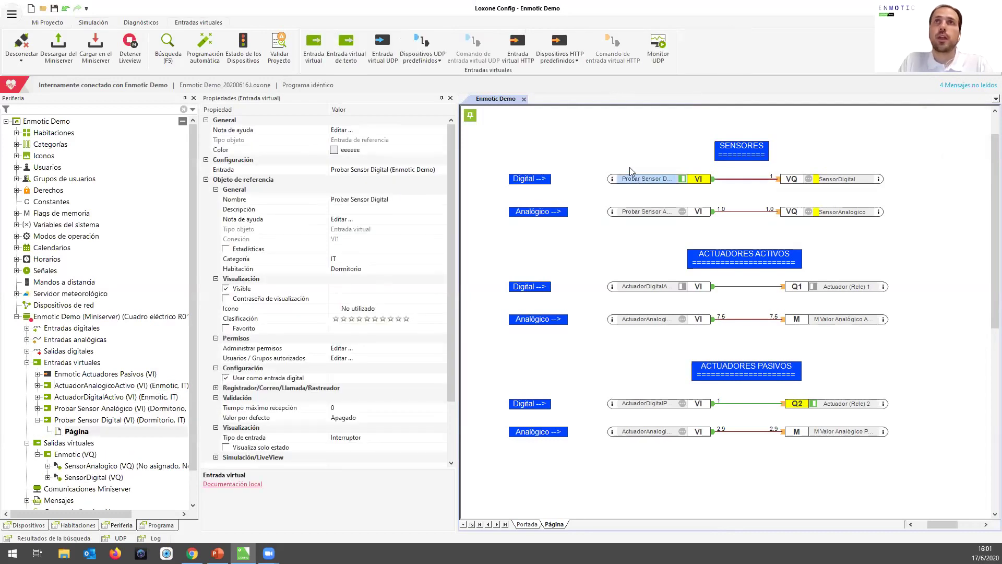
{"action": "mouse_move", "coordinate": [681, 182]}
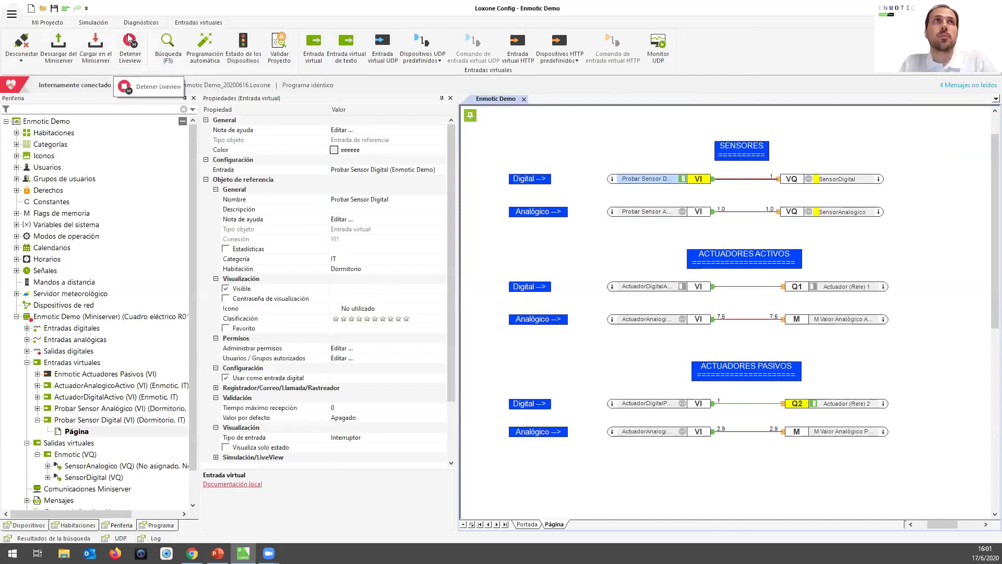
Try Liveview without manual value changes, and restart it with manual value changes enabled
{"action": "left_click", "coordinate": [137, 52]}
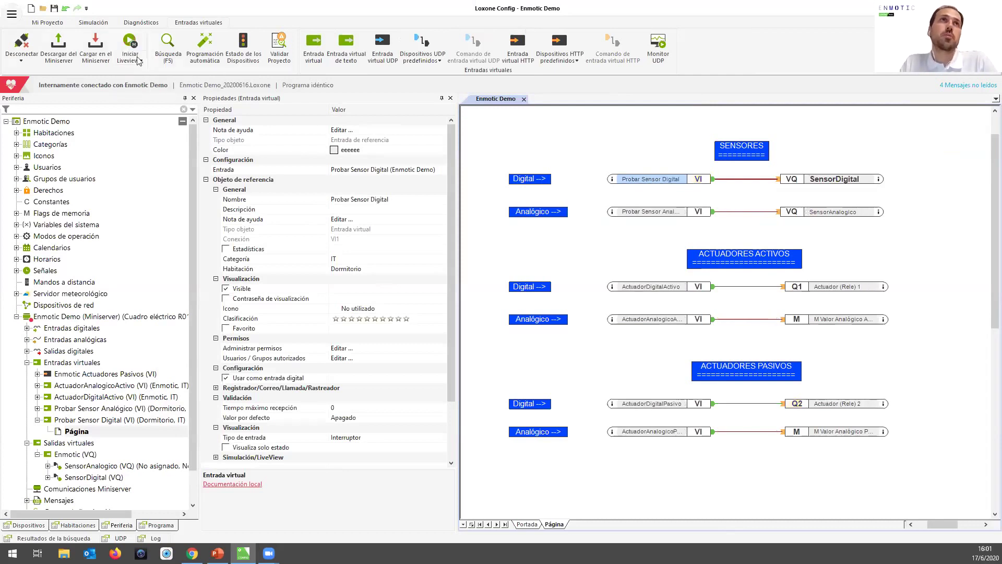
{"action": "left_click", "coordinate": [139, 60]}
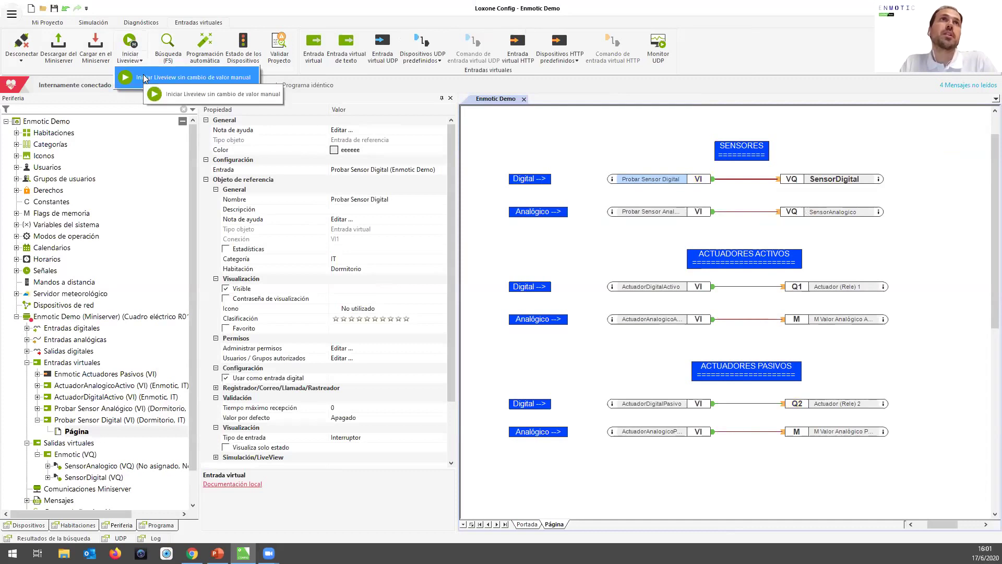
{"action": "left_click", "coordinate": [145, 77]}
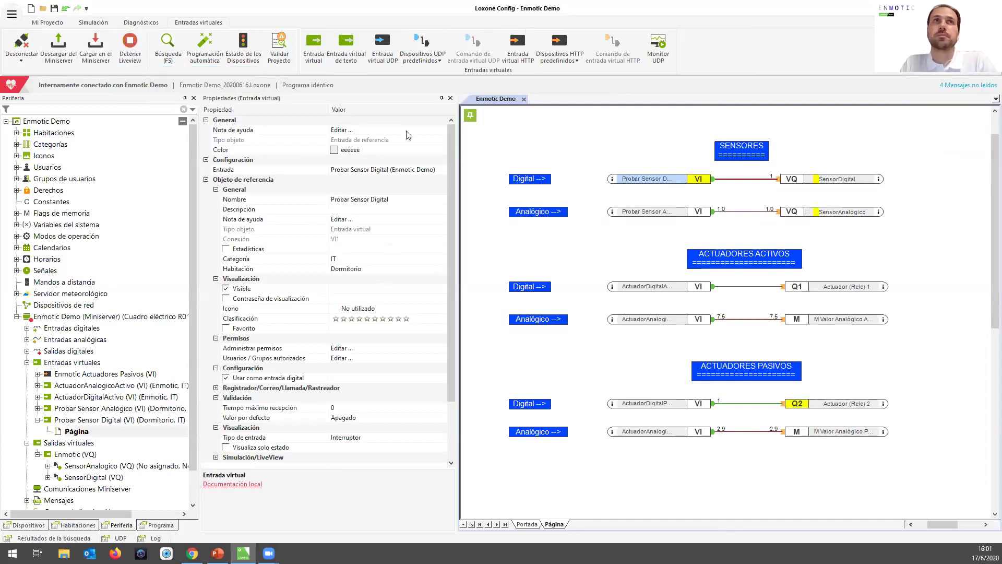
{"action": "left_click", "coordinate": [136, 54]}
{"action": "left_click", "coordinate": [139, 61]}
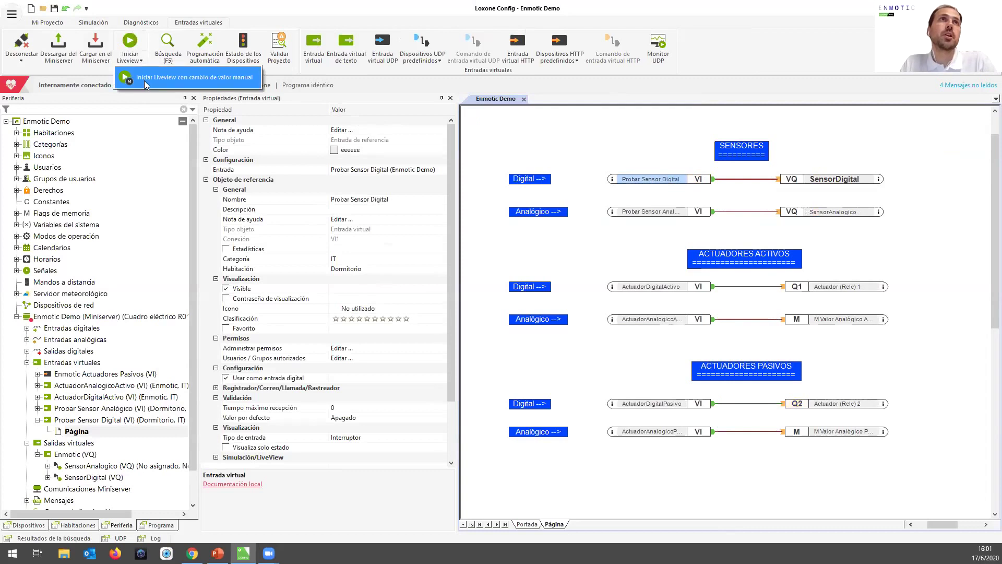
{"action": "left_click", "coordinate": [146, 80]}
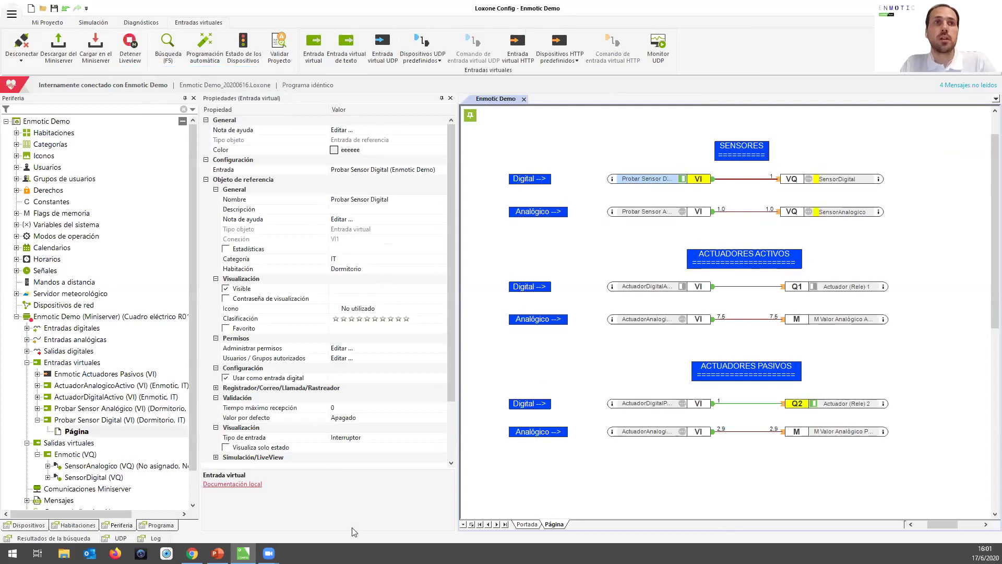
Switch to ENMOTIC in Chrome, open the visualization of Dispositivo1 and place its window beside the Loxone page diagram
{"action": "left_click", "coordinate": [192, 553]}
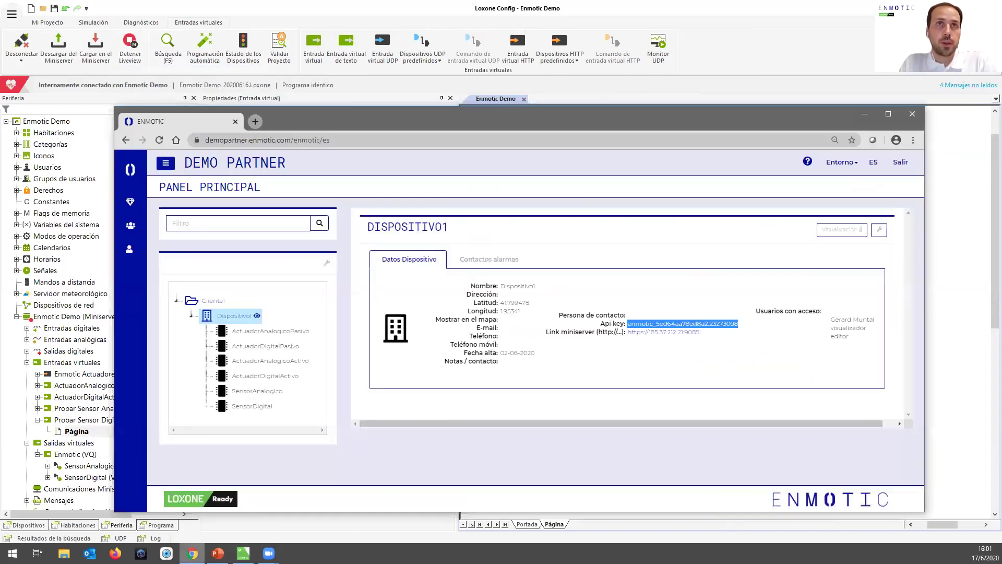
{"action": "left_click", "coordinate": [251, 319]}
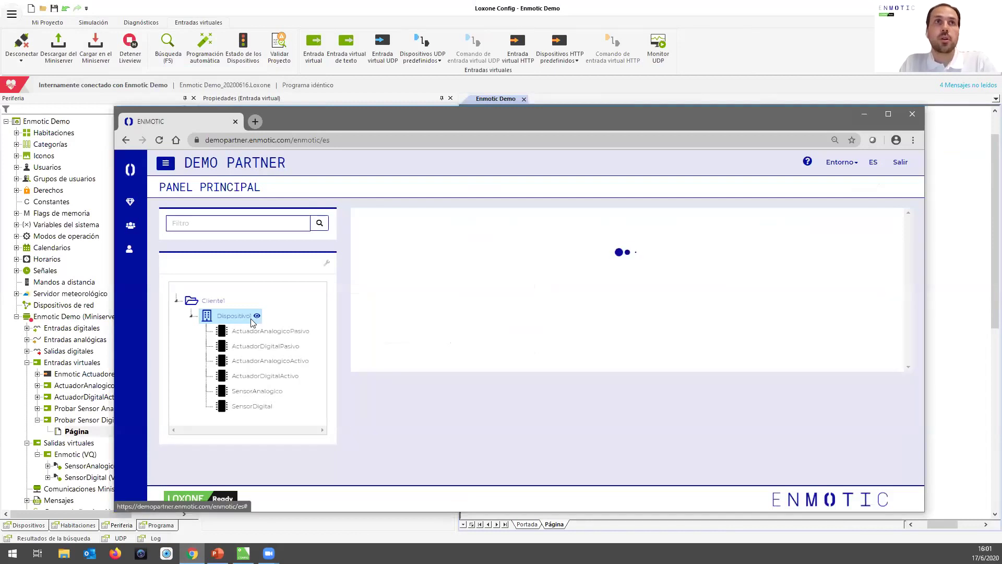
{"action": "left_click", "coordinate": [849, 230]}
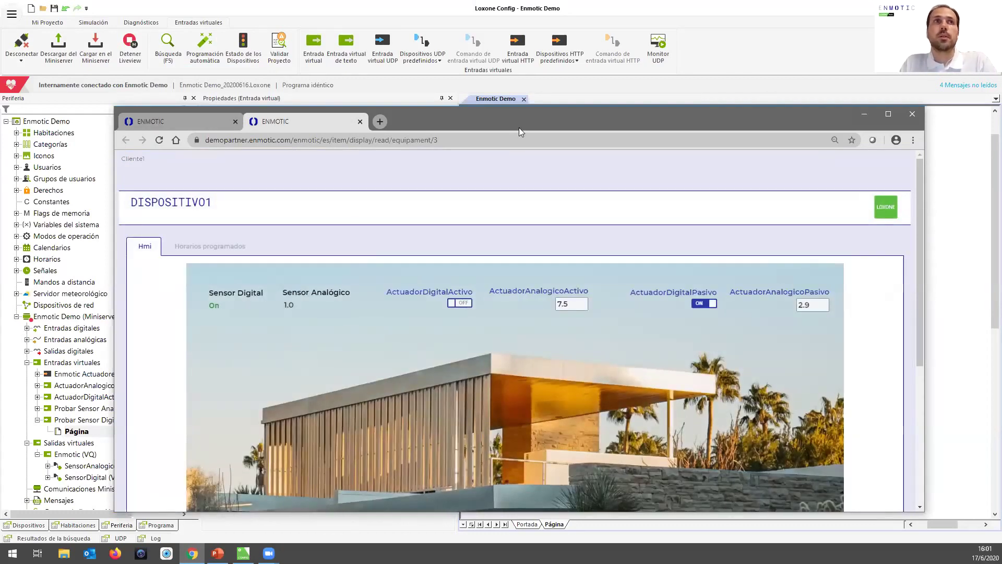
{"action": "left_click_drag", "start_coordinate": [519, 131], "coordinate": [421, 119]}
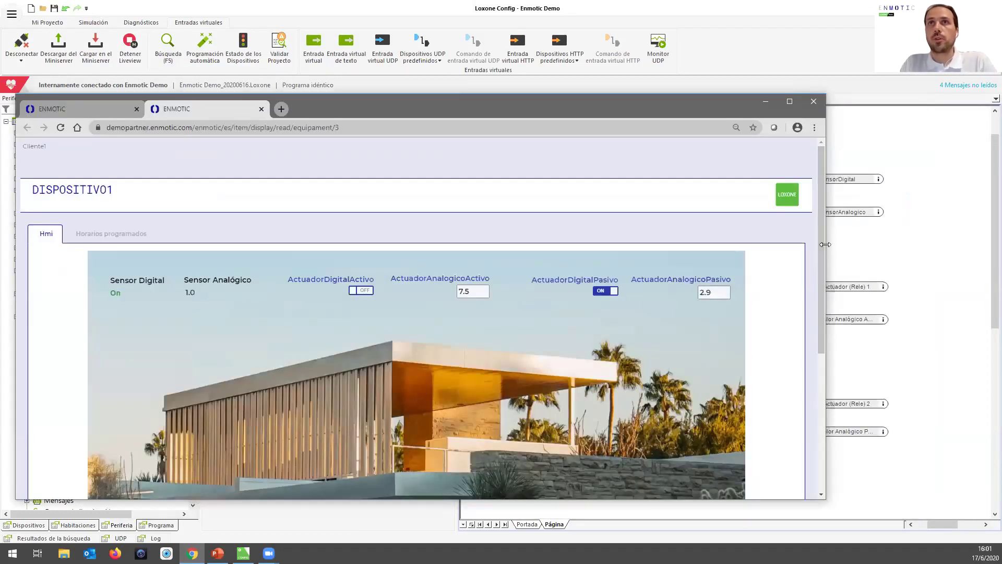
{"action": "left_click_drag", "start_coordinate": [826, 244], "coordinate": [581, 251]}
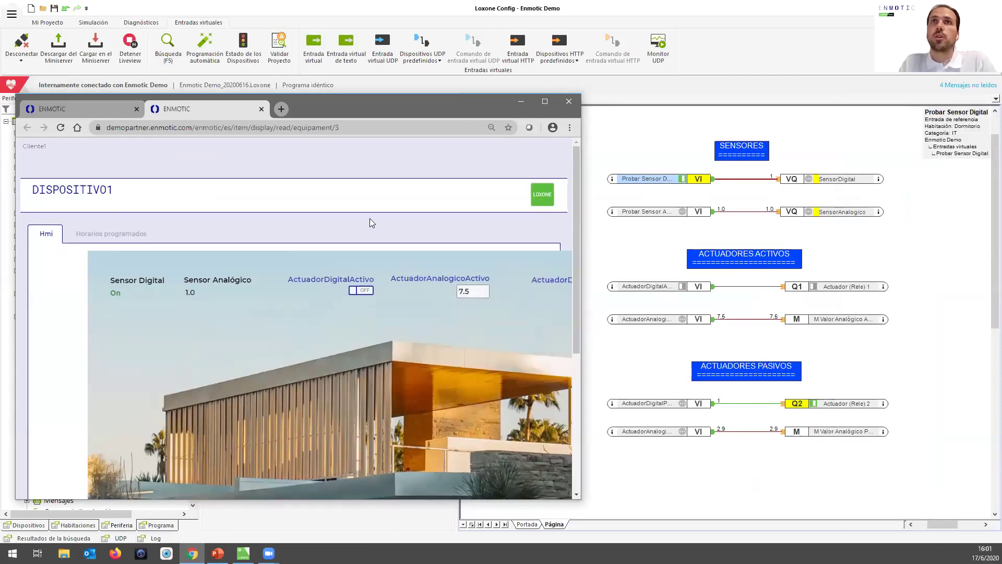
Switch the Probar Sensor Digital input off and on again, checking Sensor Digital in the ENMOTIC visualization each time
{"action": "left_click", "coordinate": [683, 179]}
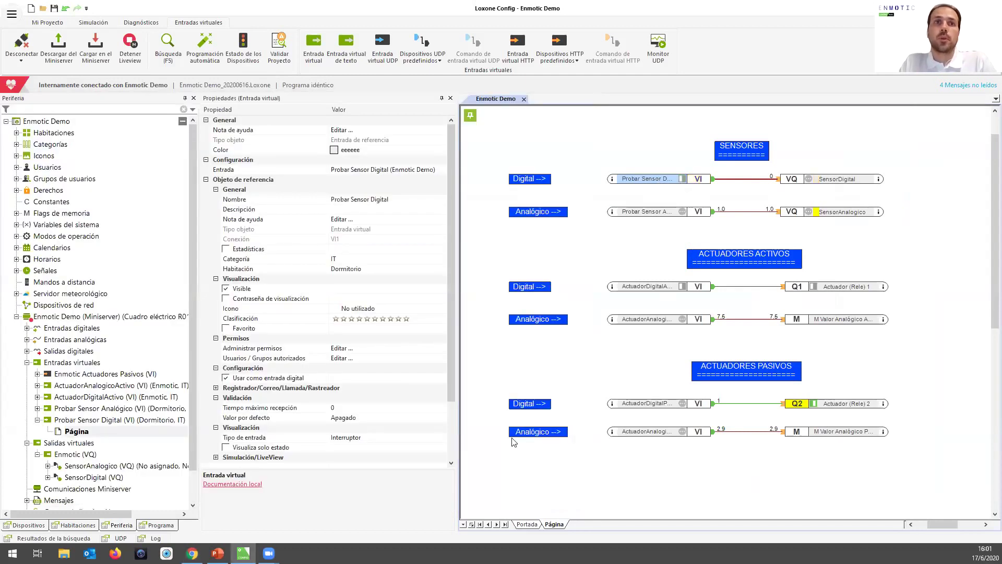
{"action": "left_click", "coordinate": [192, 553]}
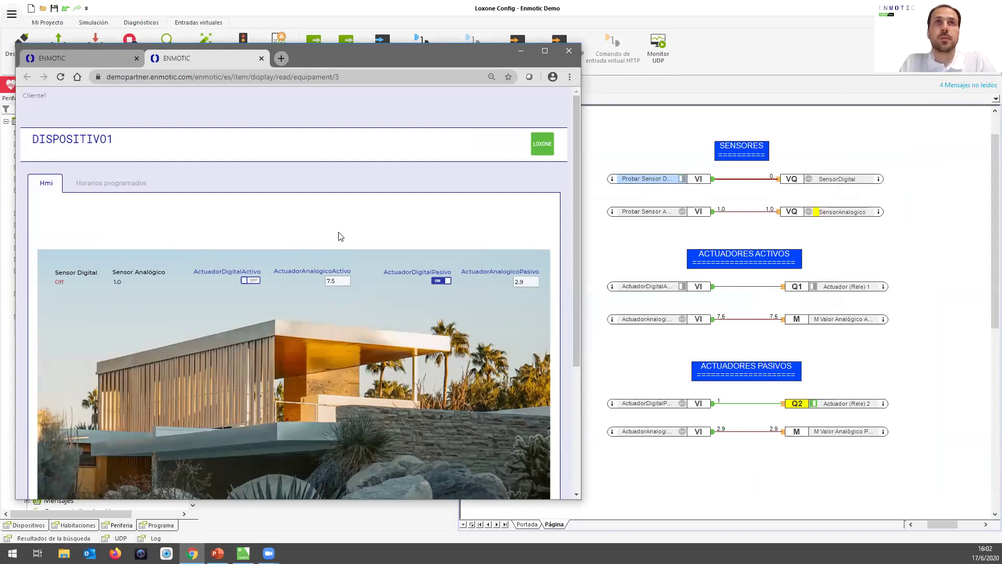
{"action": "left_click", "coordinate": [685, 181]}
{"action": "left_click", "coordinate": [683, 179]}
{"action": "key", "text": "alt+Tab"}
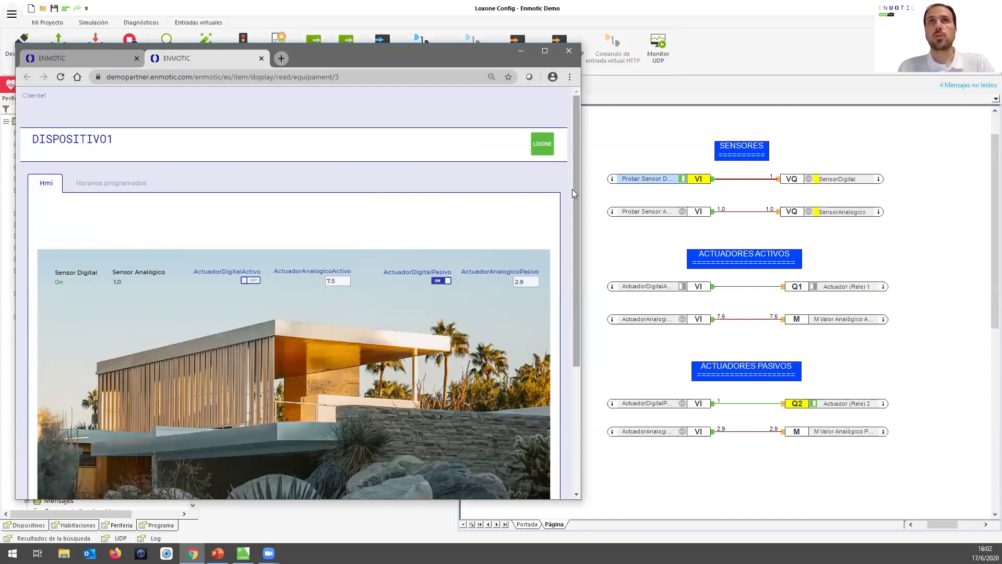
In Loxone Config, open the properties of the SensorAnalogico virtual output command and widen them to show the full Comando para On
{"action": "left_click", "coordinate": [637, 239]}
{"action": "left_click", "coordinate": [824, 214]}
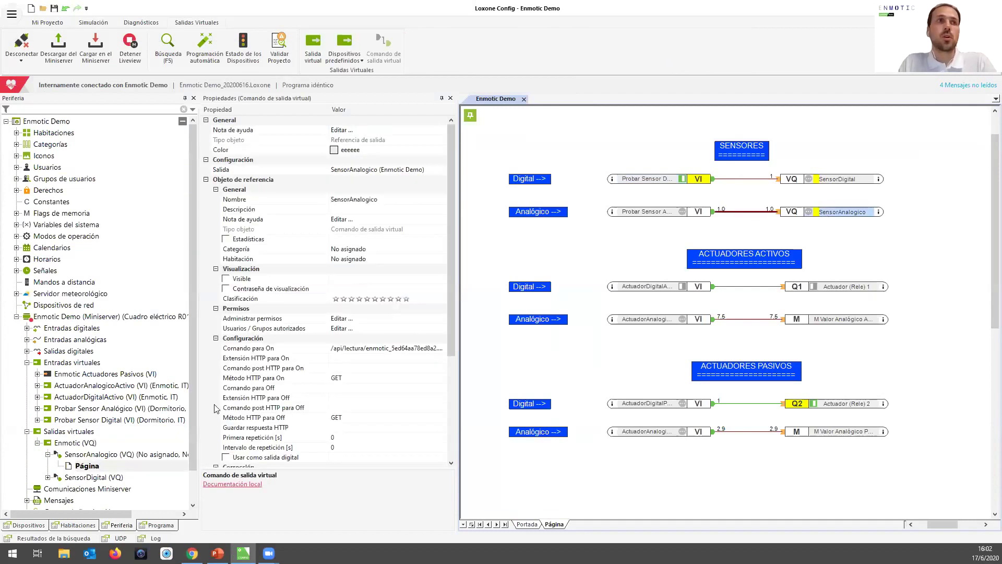
{"action": "left_click", "coordinate": [65, 457]}
{"action": "left_click_drag", "start_coordinate": [327, 109], "coordinate": [283, 110]}
{"action": "left_click_drag", "start_coordinate": [454, 151], "coordinate": [539, 152]}
{"action": "left_click_drag", "start_coordinate": [369, 111], "coordinate": [308, 111]}
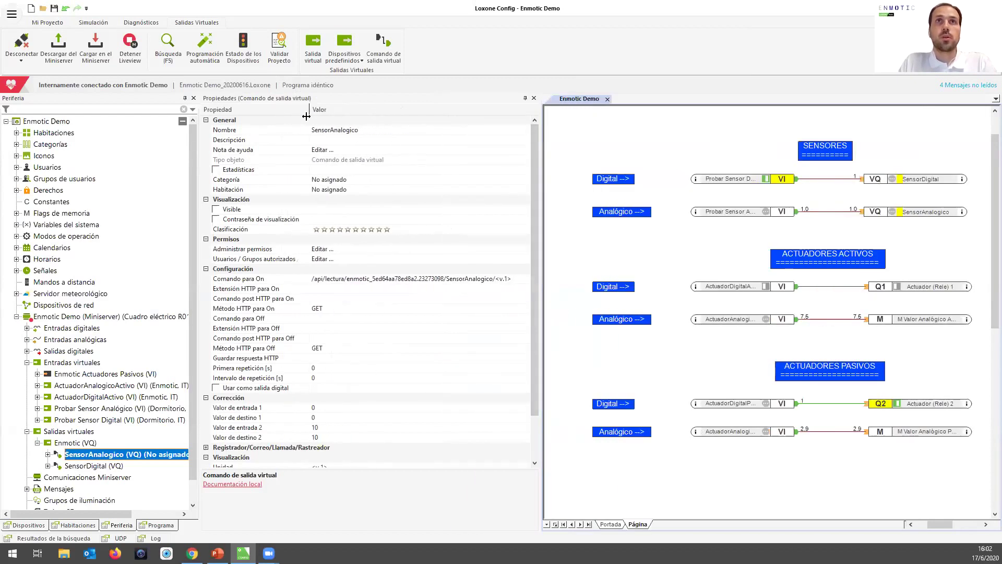
Examine the <v.1> value format in SensorAnalogico's Comando para On and in its Unidad property
{"action": "left_click", "coordinate": [437, 281]}
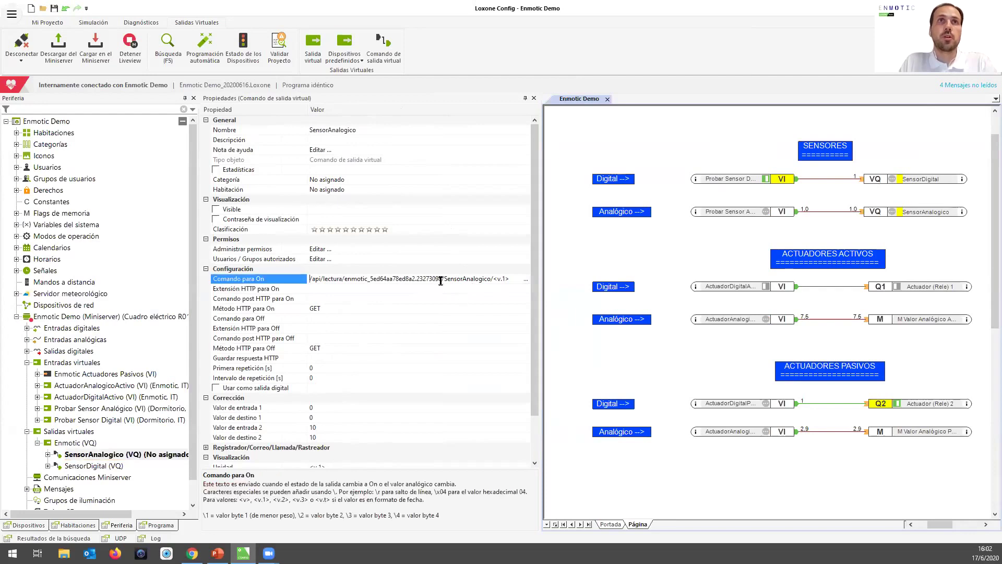
{"action": "scroll", "coordinate": [441, 281], "scroll_direction": "down", "scroll_amount": 1}
{"action": "left_click_drag", "start_coordinate": [312, 260], "coordinate": [506, 259]}
{"action": "left_click", "coordinate": [339, 448]}
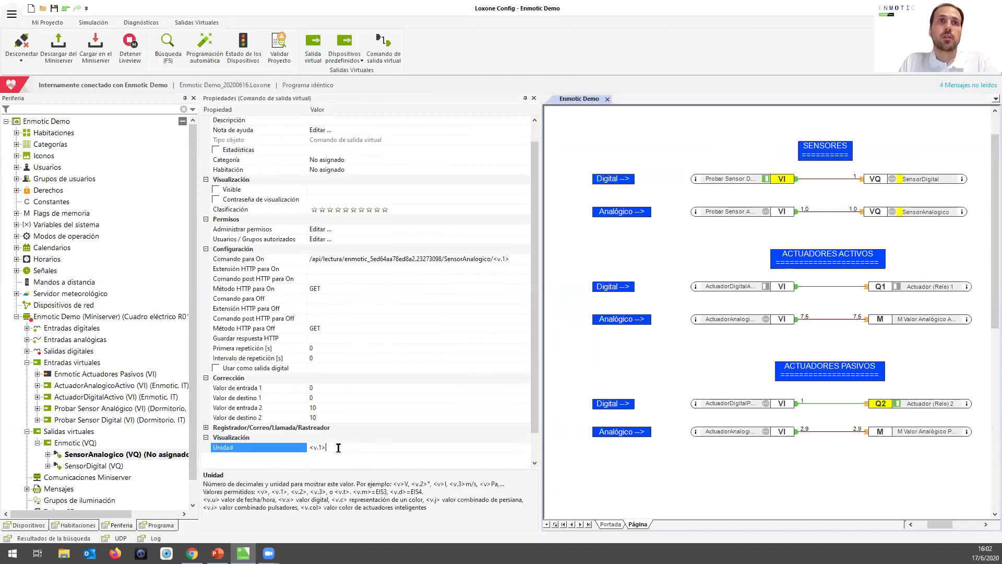
{"action": "left_click", "coordinate": [518, 260]}
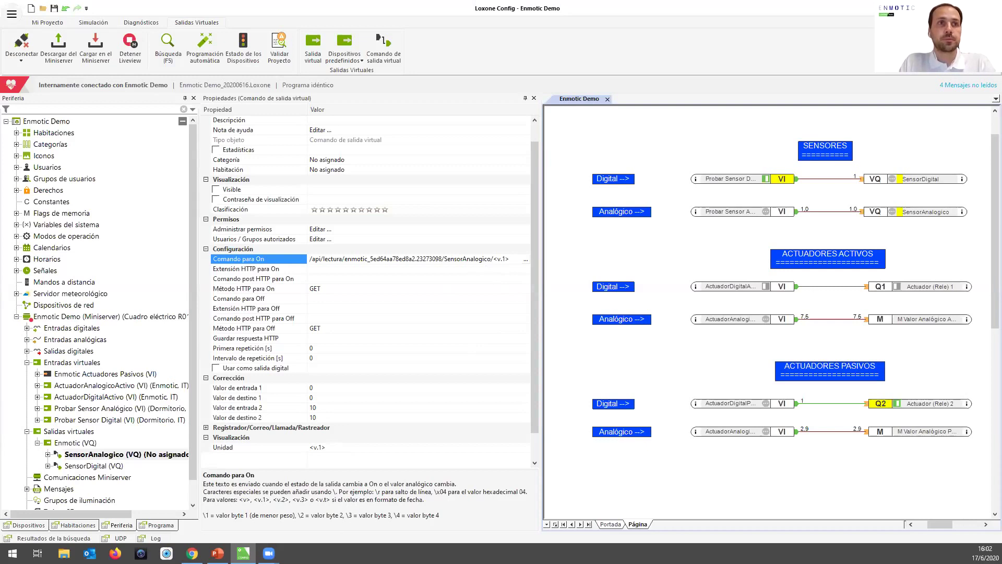
Set the Probar Sensor Analógico input to 4 in Loxone Config and check Sensor Analógico in the ENMOTIC visualization
{"action": "left_click", "coordinate": [192, 554]}
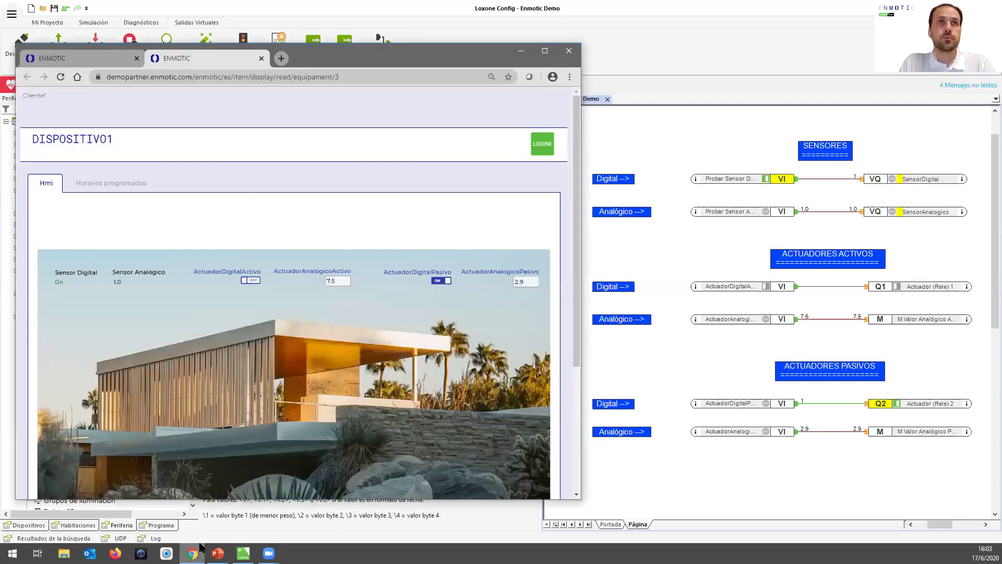
{"action": "left_click", "coordinate": [768, 216]}
{"action": "left_click", "coordinate": [767, 214]}
{"action": "type", "text": "4"}
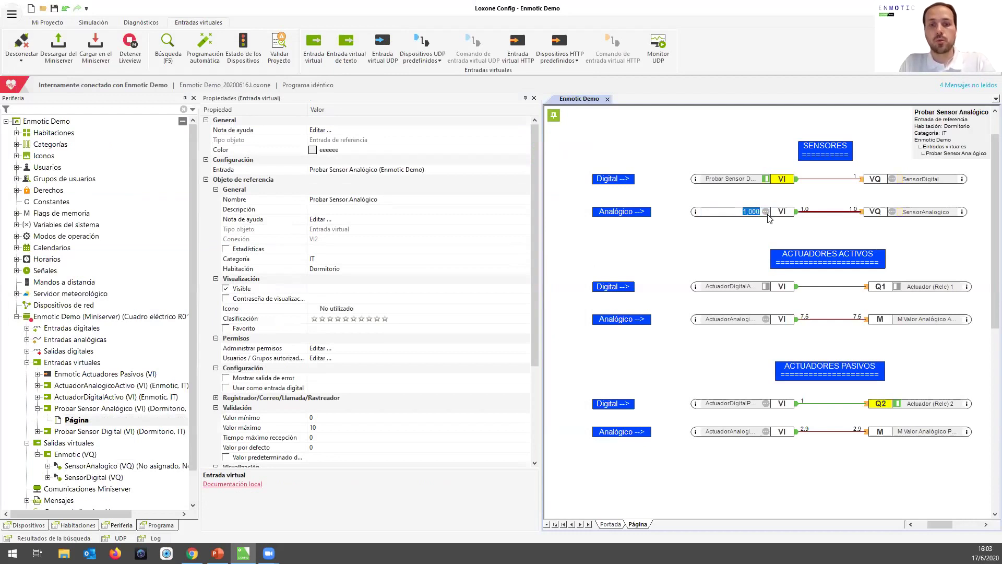
{"action": "key", "text": "Return"}
{"action": "left_click", "coordinate": [759, 243]}
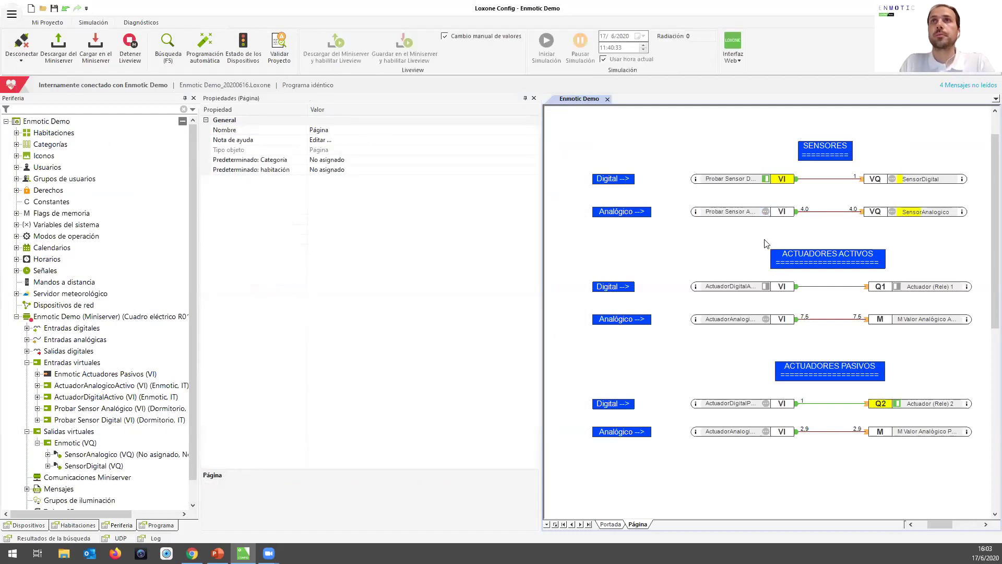
{"action": "left_click", "coordinate": [192, 553]}
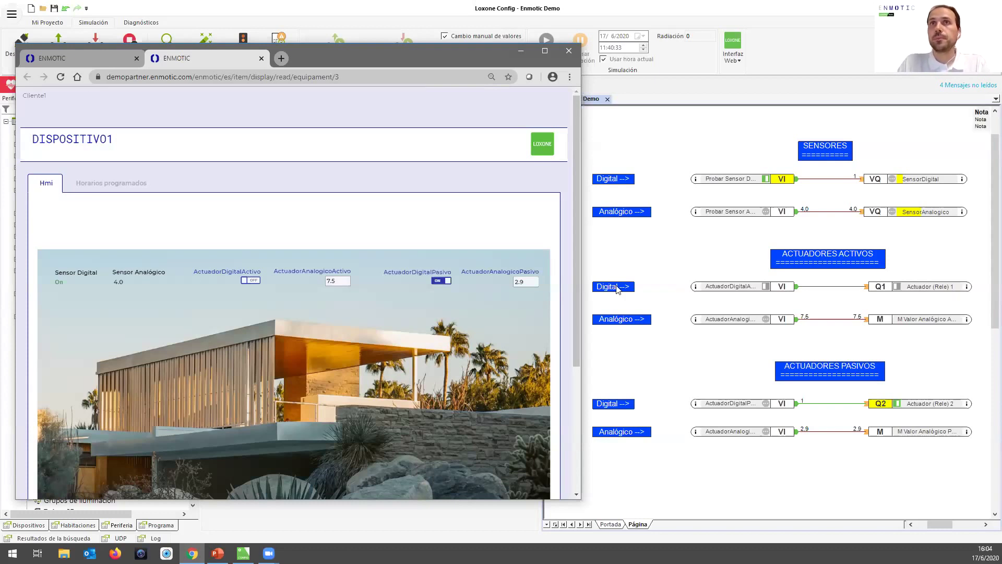
{"action": "left_click", "coordinate": [522, 53]}
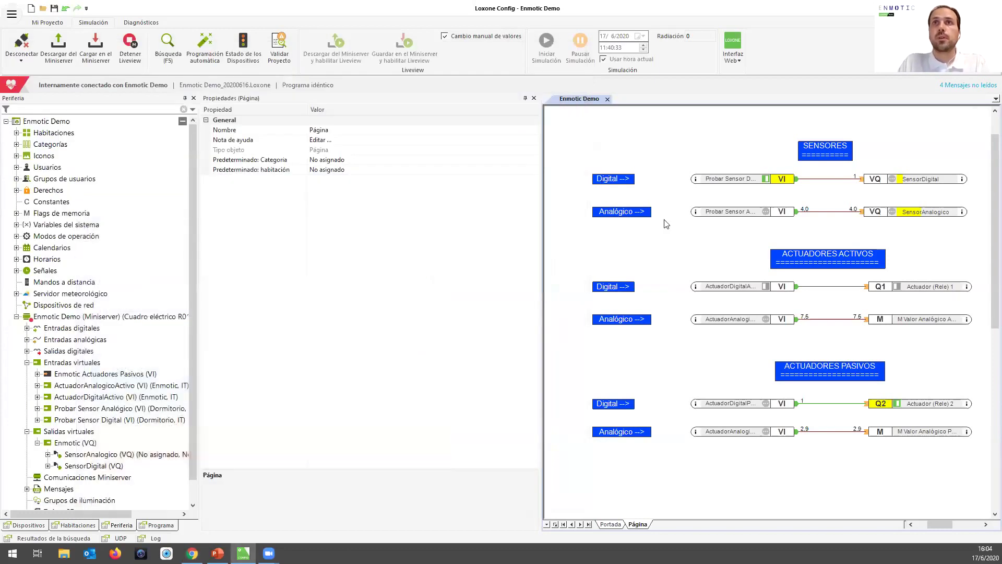
Select the ActuadorDigitalActivo input in Loxone Config, open its matching ENMOTIC component for editing in Chrome, and widen that window
{"action": "left_click", "coordinate": [730, 287]}
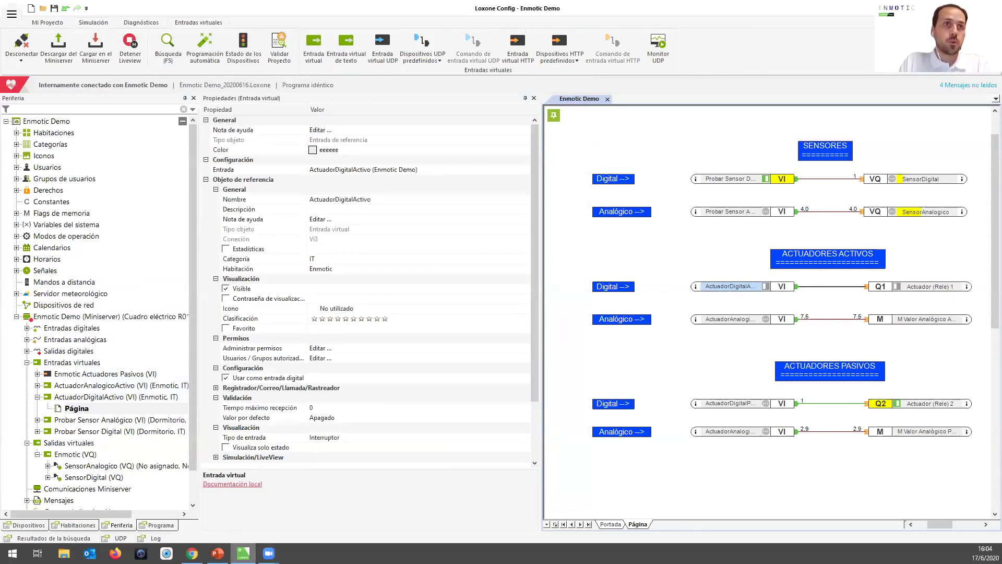
{"action": "left_click", "coordinate": [192, 552]}
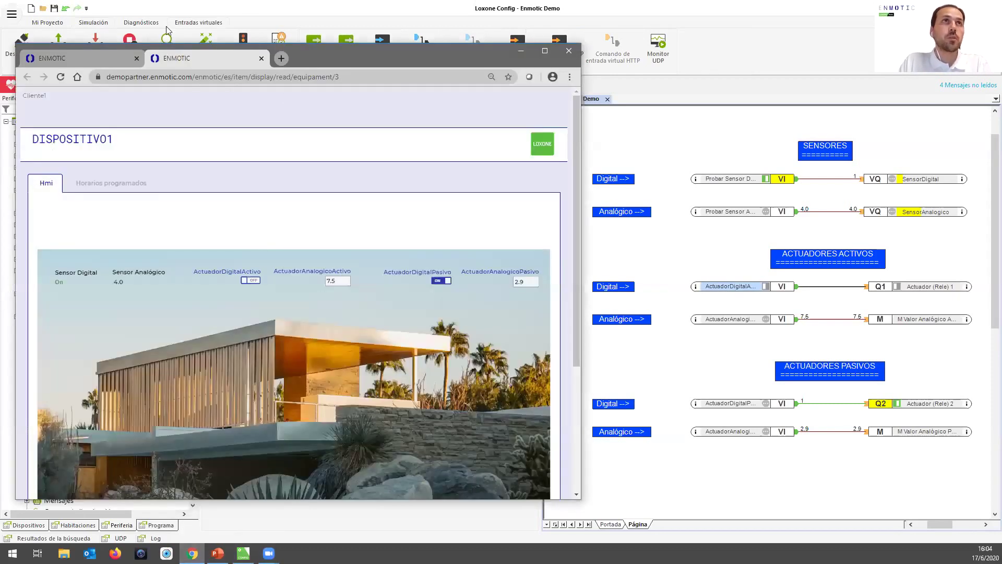
{"action": "left_click", "coordinate": [112, 57]}
{"action": "left_click_drag", "start_coordinate": [121, 366], "coordinate": [145, 369]}
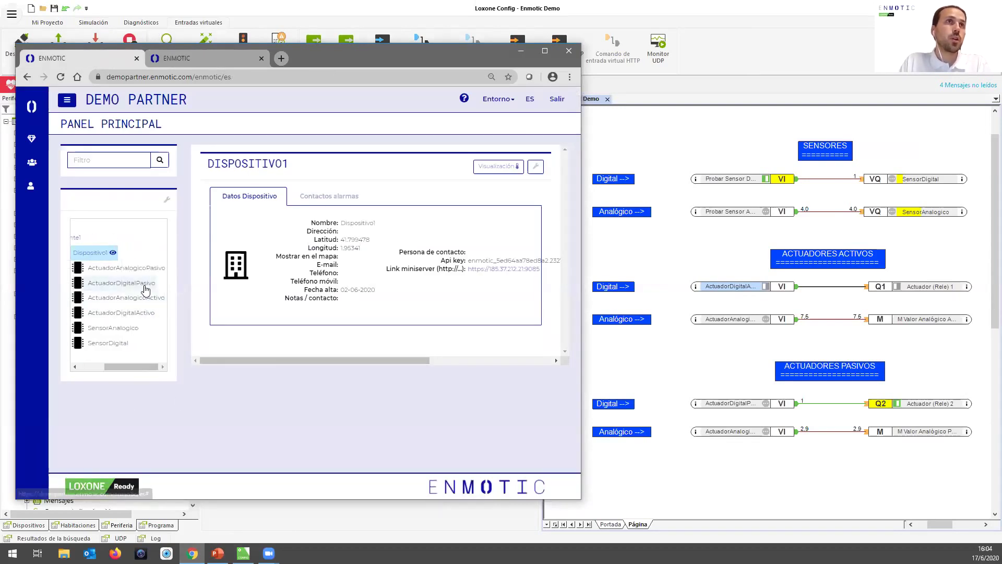
{"action": "left_click", "coordinate": [140, 316]}
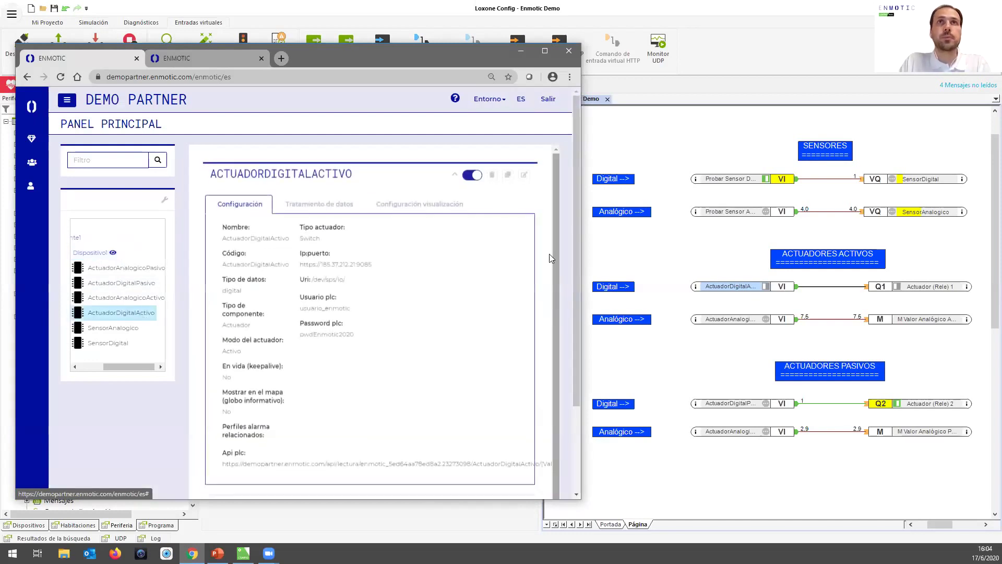
{"action": "left_click", "coordinate": [524, 174]}
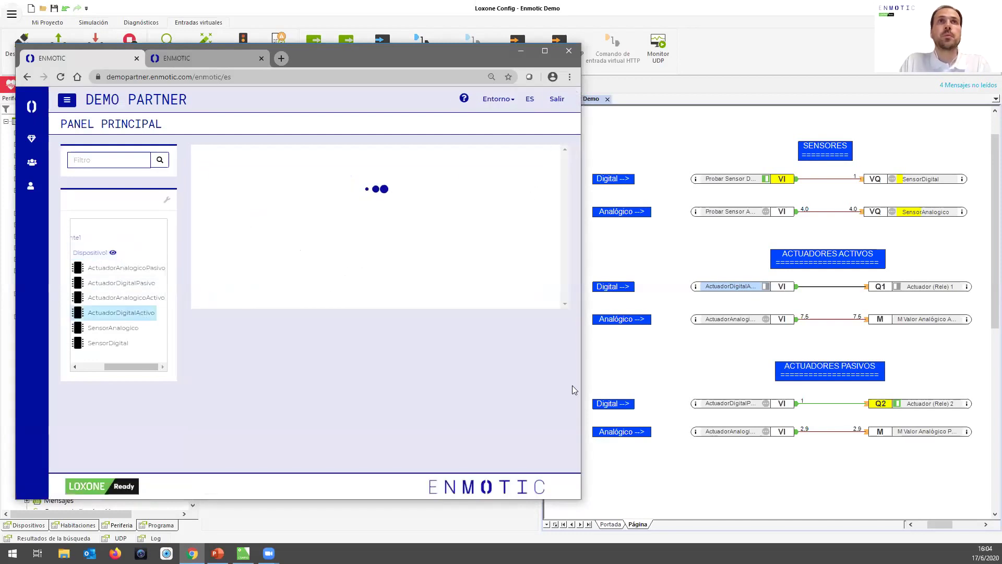
{"action": "left_click_drag", "start_coordinate": [582, 399], "coordinate": [738, 393]}
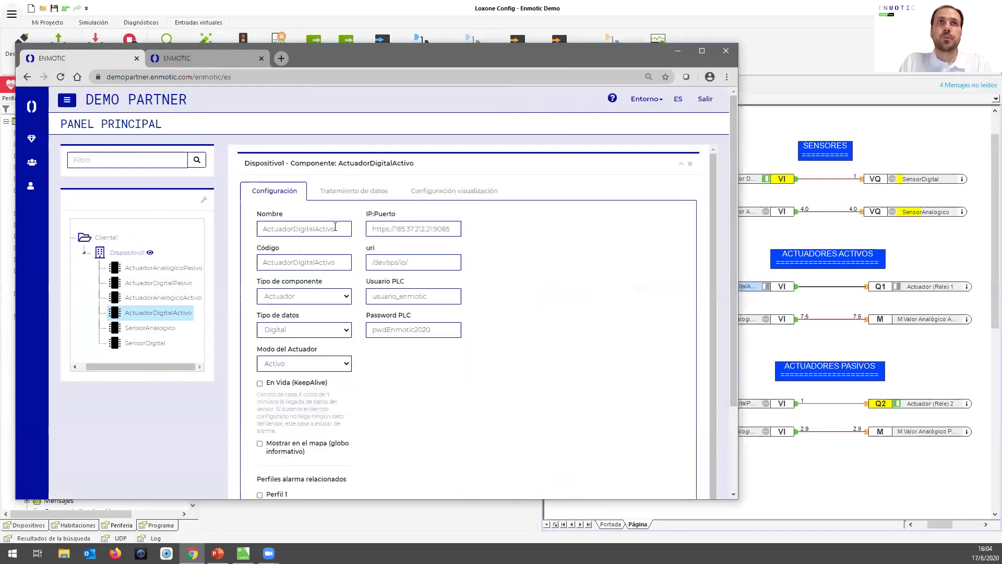
Examine the Código, IP:Puerto, uri and Usuario PLC fields of the ActuadorDigitalActivo component
{"action": "left_click_drag", "start_coordinate": [340, 261], "coordinate": [256, 271]}
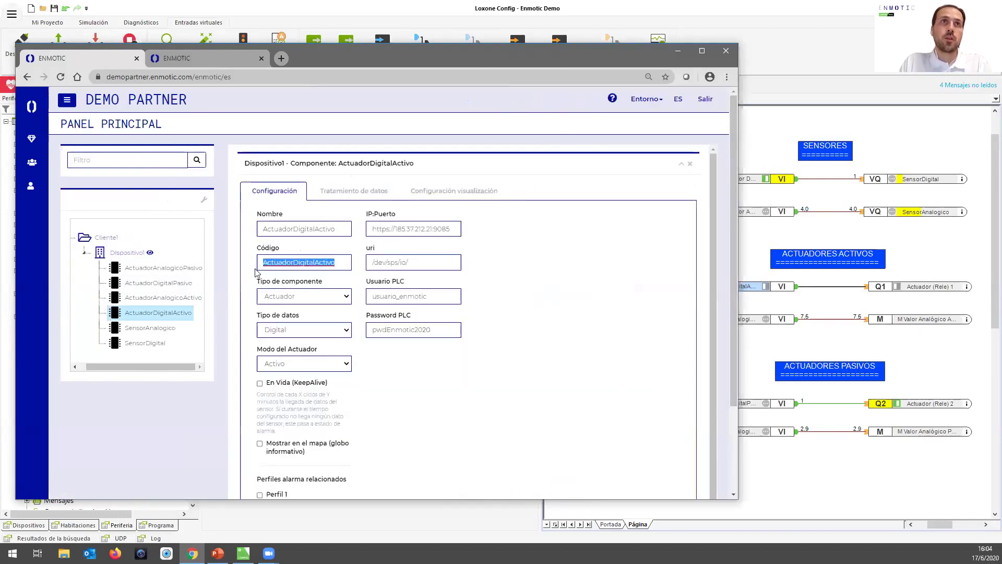
{"action": "left_click", "coordinate": [348, 311]}
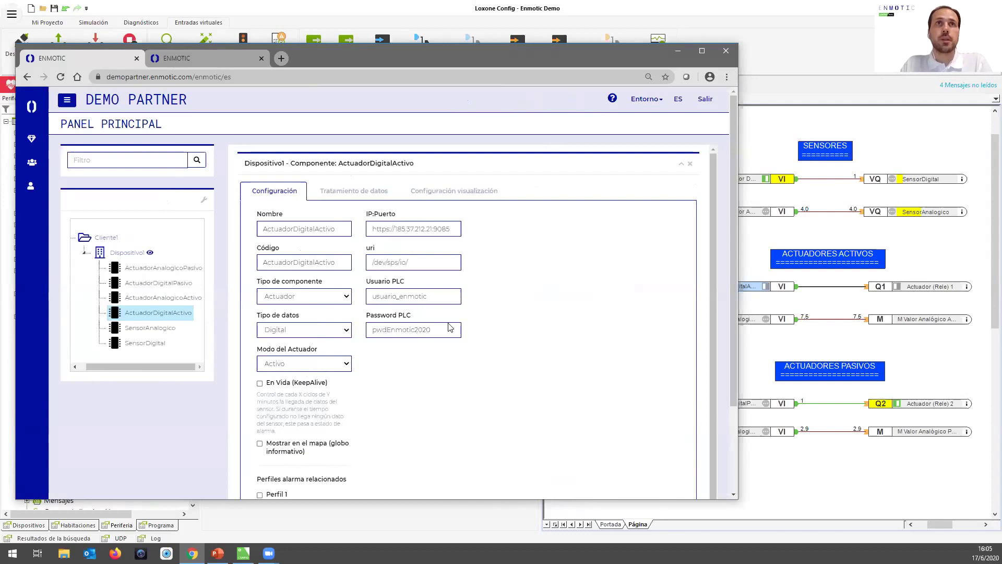
{"action": "left_click_drag", "start_coordinate": [456, 229], "coordinate": [369, 224]}
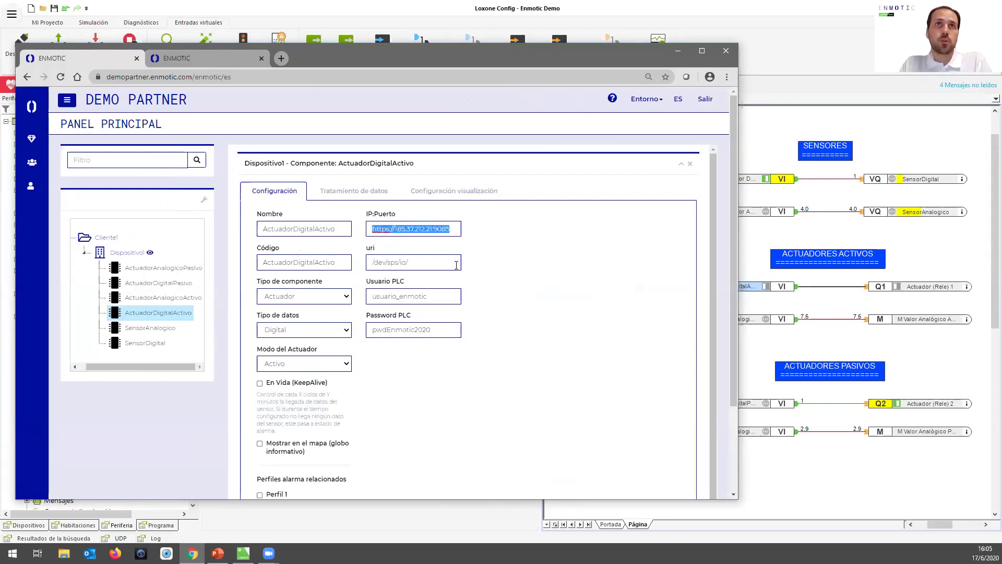
{"action": "left_click_drag", "start_coordinate": [368, 263], "coordinate": [412, 262]}
{"action": "left_click", "coordinate": [411, 262]}
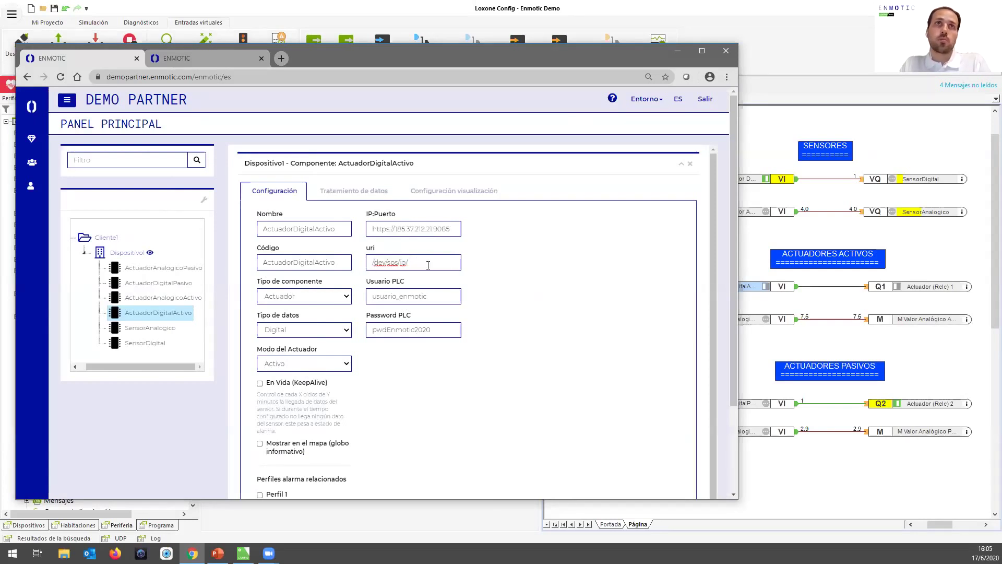
{"action": "left_click", "coordinate": [444, 296]}
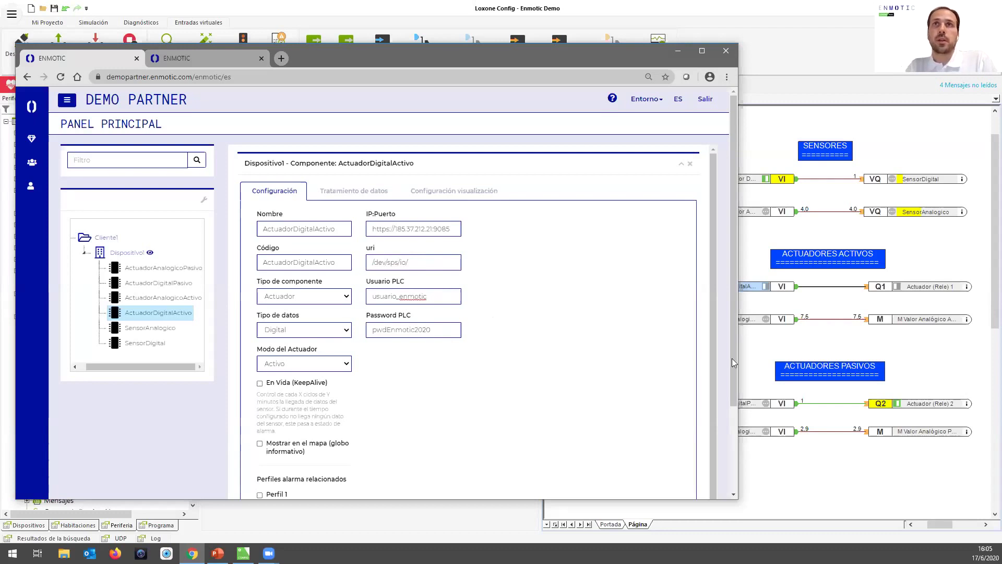
In Loxone Config, expand the users and open the permission management of usuario_enmotic
{"action": "left_click", "coordinate": [756, 268]}
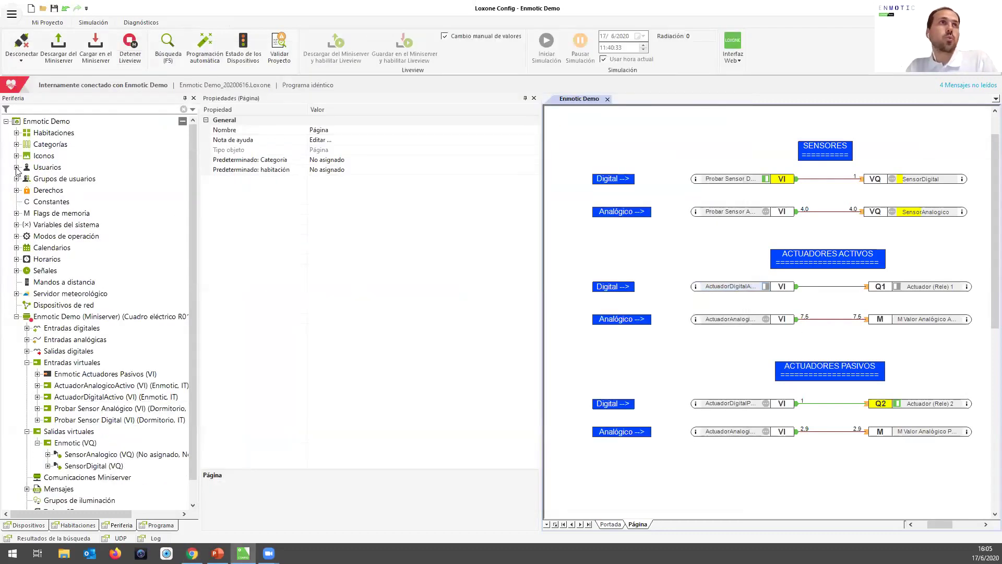
{"action": "left_click", "coordinate": [16, 167]}
{"action": "left_click", "coordinate": [64, 190]}
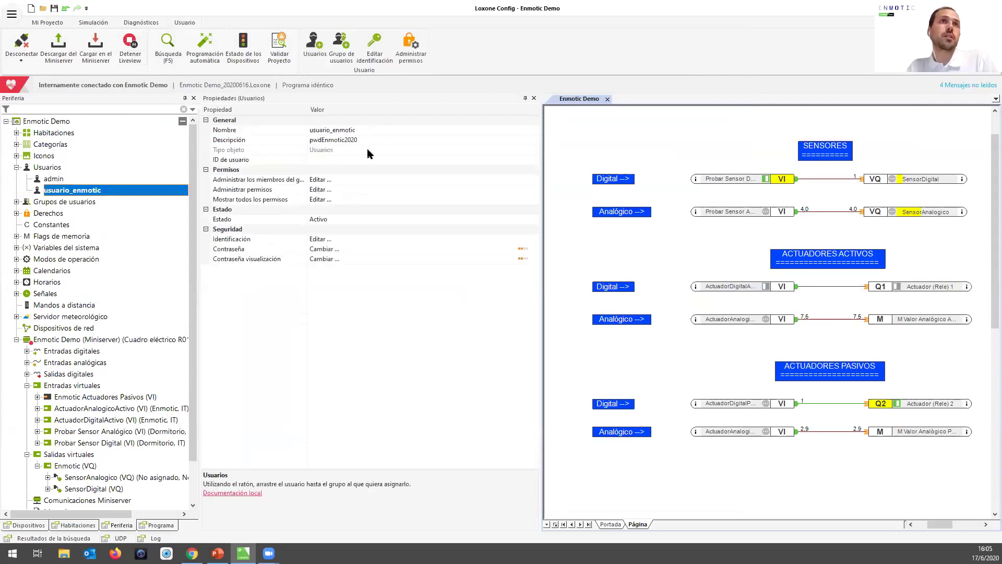
{"action": "left_click", "coordinate": [514, 190]}
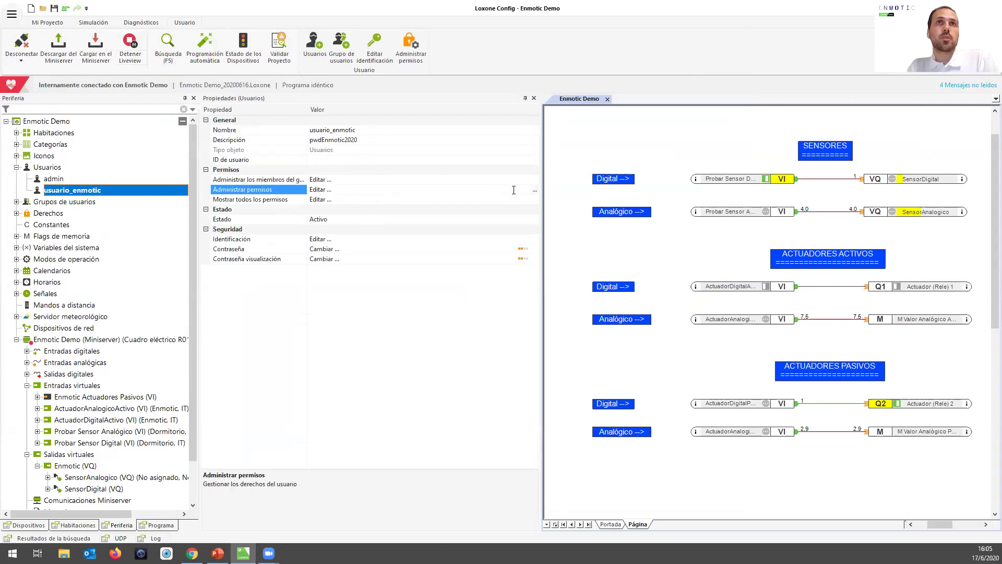
{"action": "left_click", "coordinate": [534, 193]}
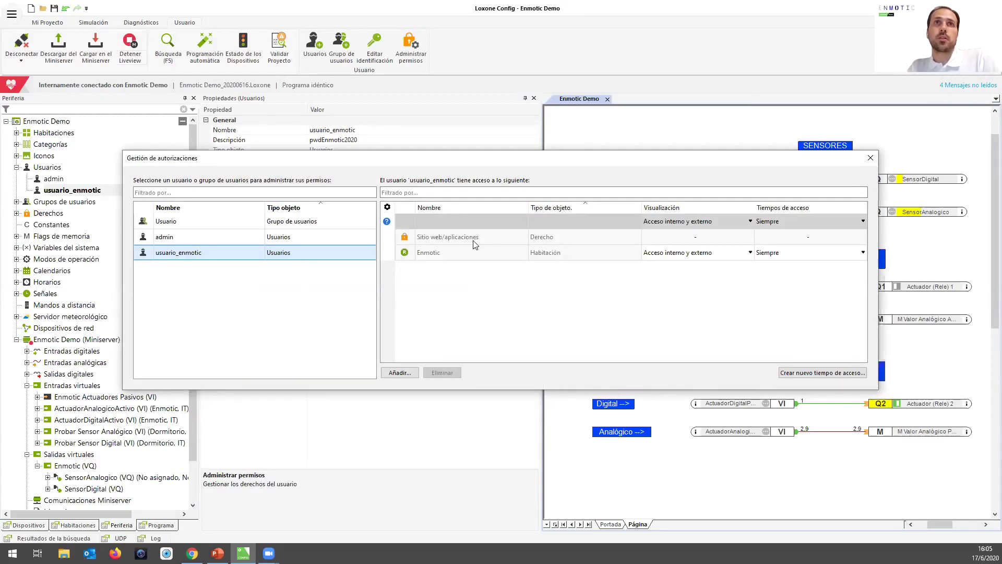
Examine usuario_enmotic's access to the Enmotic room, moving the authorization dialog around, and close the dialog
{"action": "left_click", "coordinate": [451, 255]}
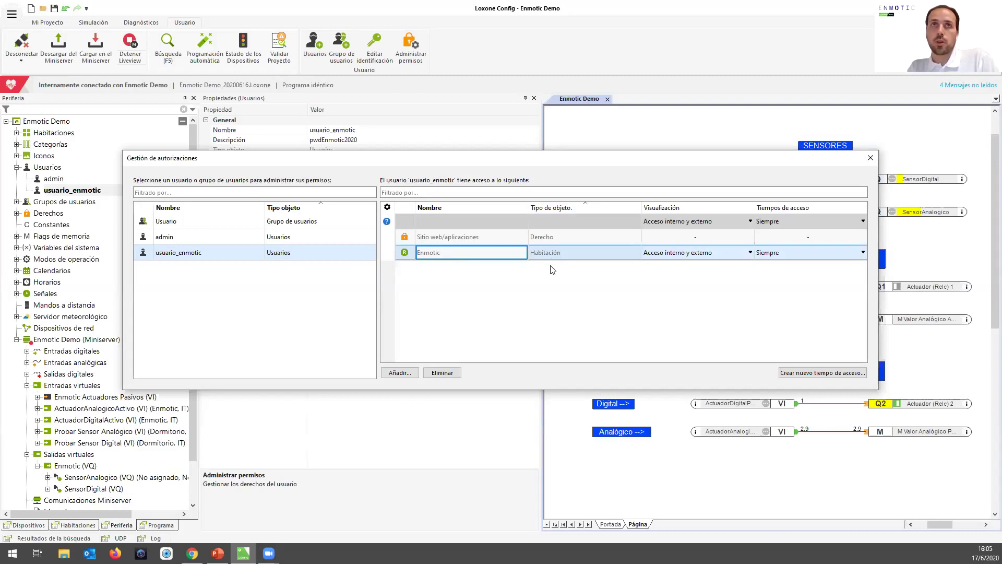
{"action": "left_click_drag", "start_coordinate": [783, 156], "coordinate": [759, 116]}
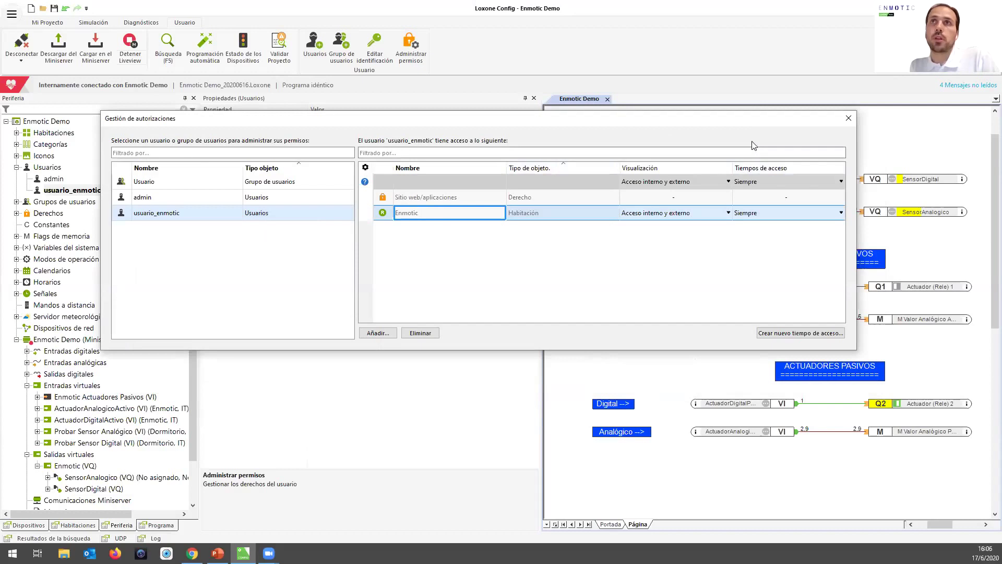
{"action": "left_click_drag", "start_coordinate": [731, 116], "coordinate": [550, 216]}
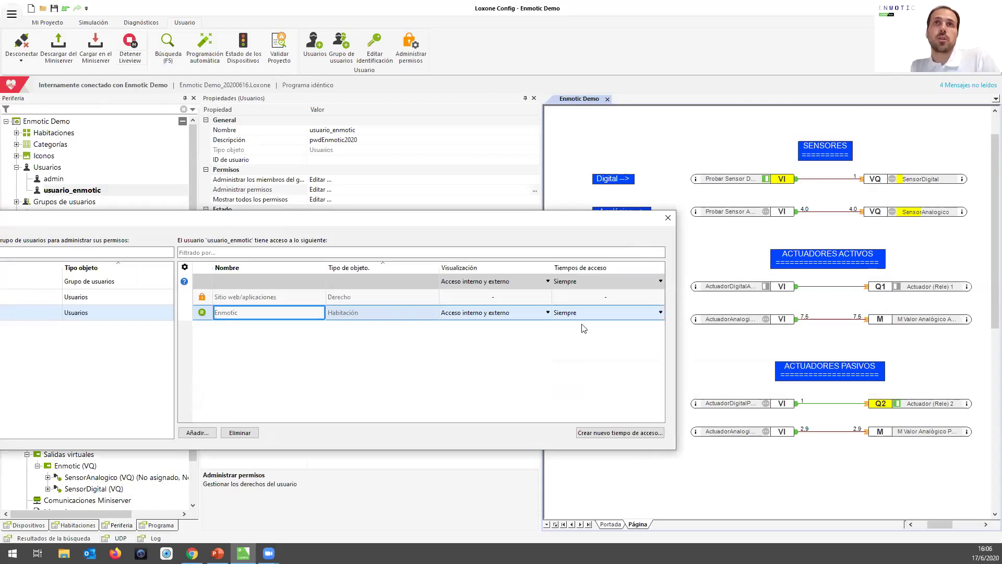
{"action": "left_click_drag", "start_coordinate": [454, 224], "coordinate": [582, 135]}
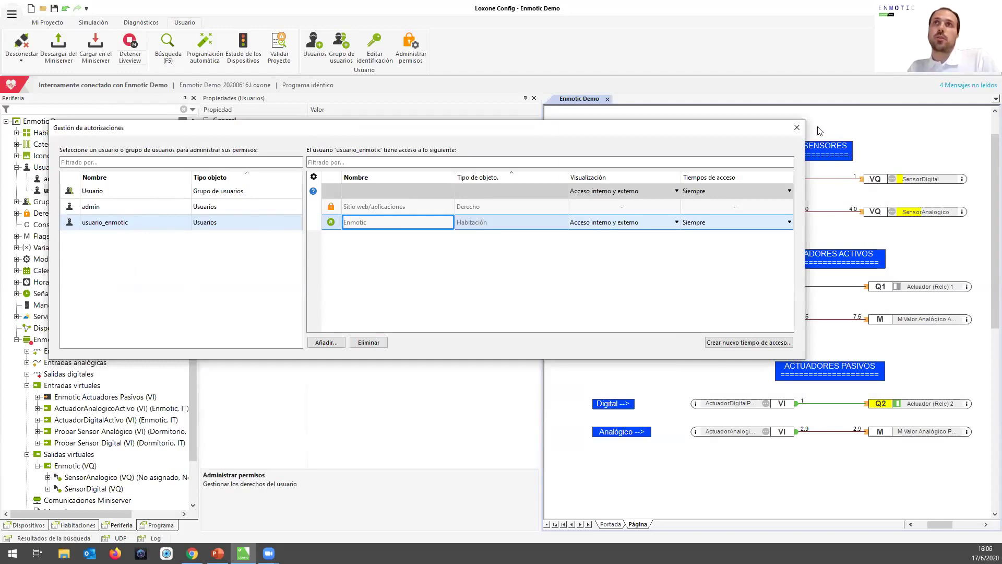
{"action": "left_click", "coordinate": [796, 128]}
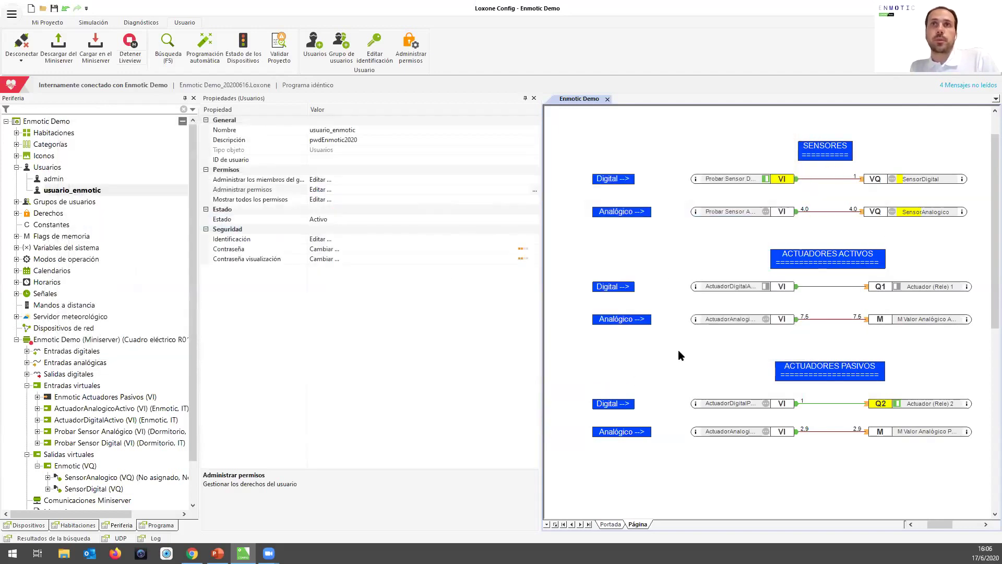
Review the properties of the ActuadorDigitalActivo and ActuadorAnalogicoActivo virtual inputs, including their assigned room
{"action": "left_click", "coordinate": [655, 364]}
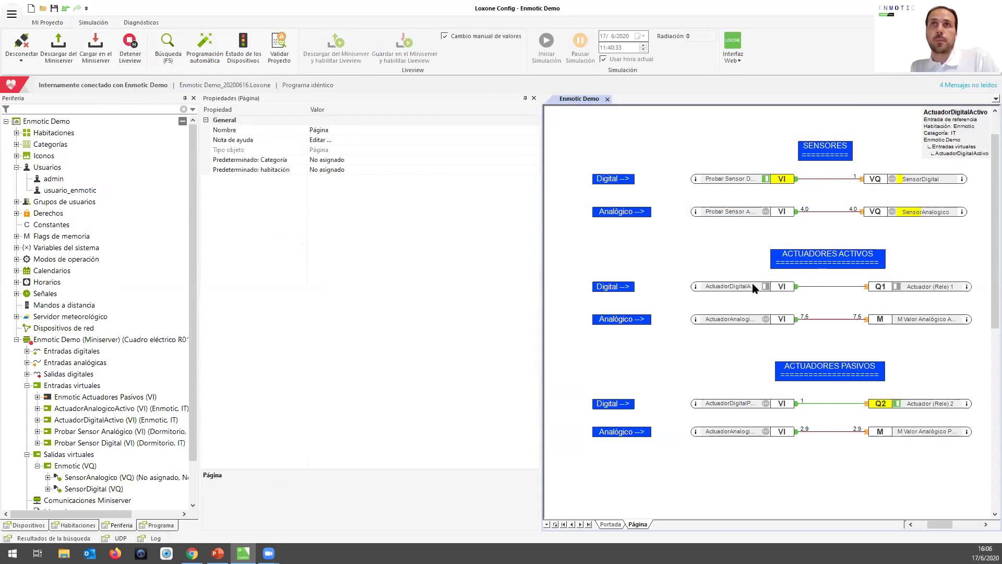
{"action": "left_click", "coordinate": [716, 288]}
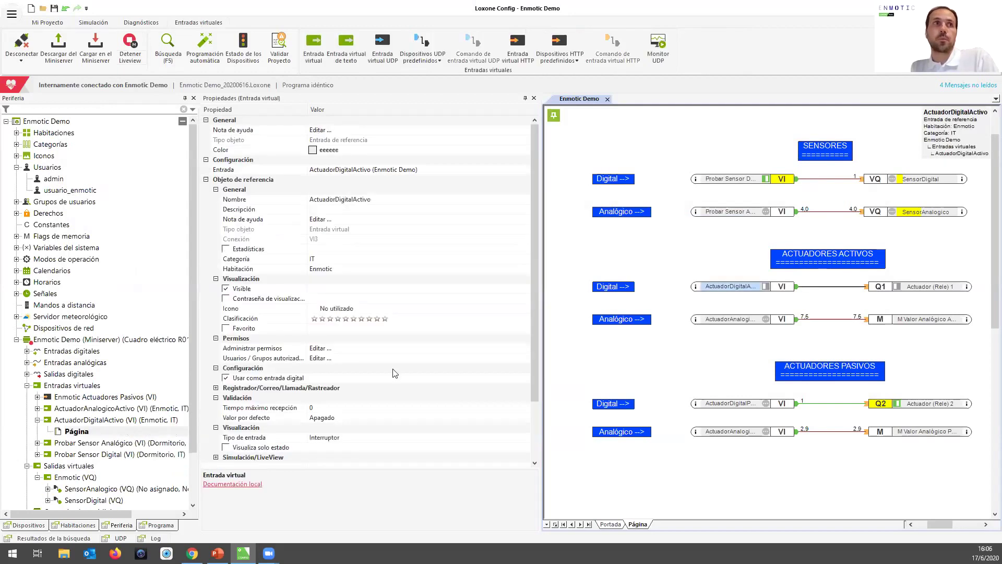
{"action": "left_click", "coordinate": [82, 388]}
{"action": "left_click", "coordinate": [87, 410]}
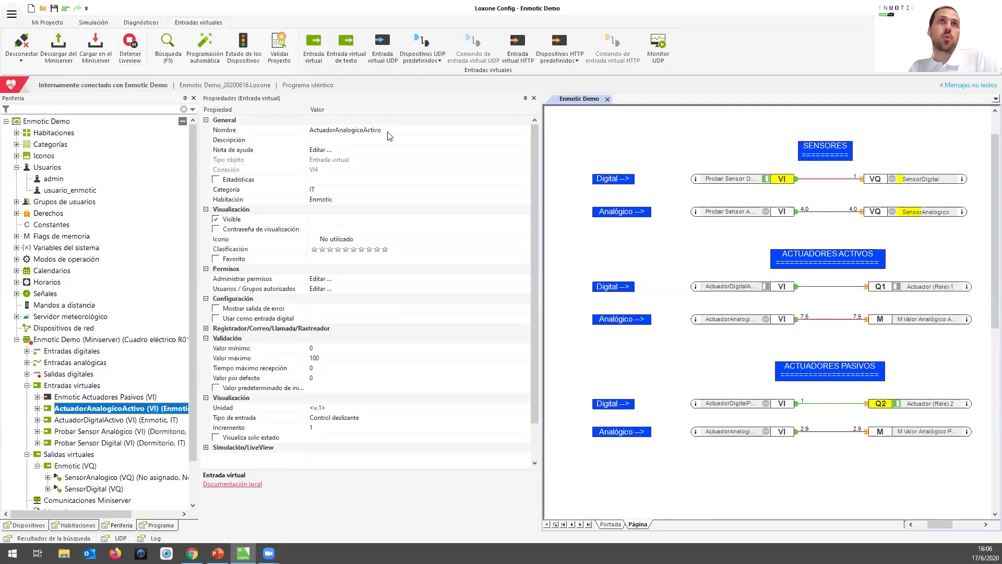
{"action": "left_click", "coordinate": [147, 420]}
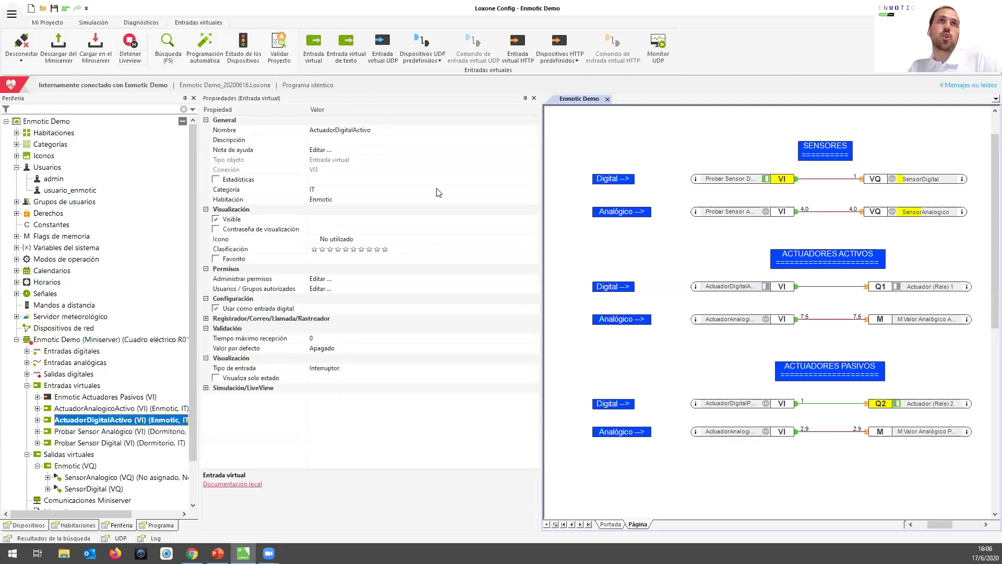
Move the ENMOTIC window beside the Loxone properties and compare ActuadorDigitalActivo's Código with the virtual input's Nombre, ending in ENMOTIC
{"action": "key", "text": "alt+Tab"}
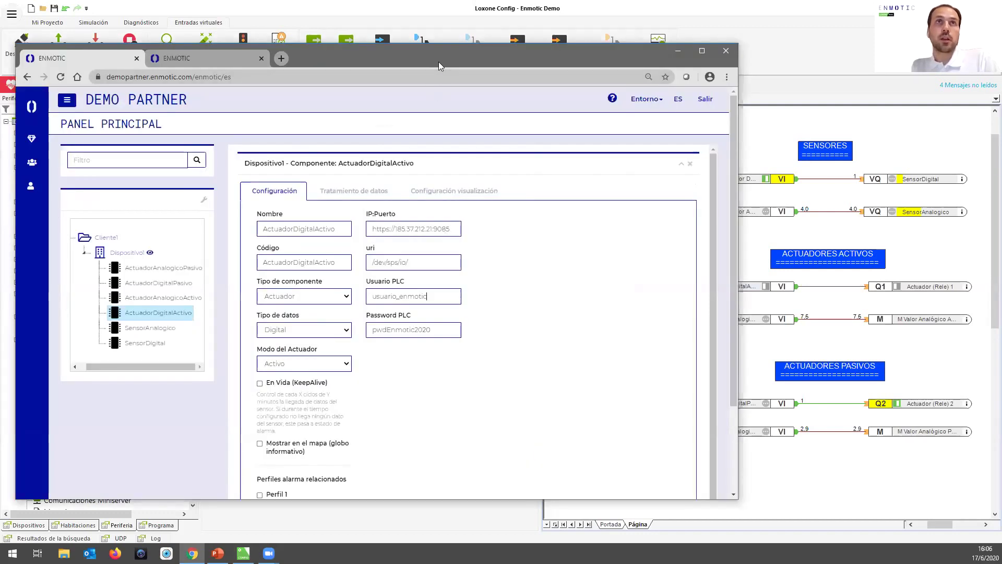
{"action": "left_click_drag", "start_coordinate": [439, 62], "coordinate": [662, 165]}
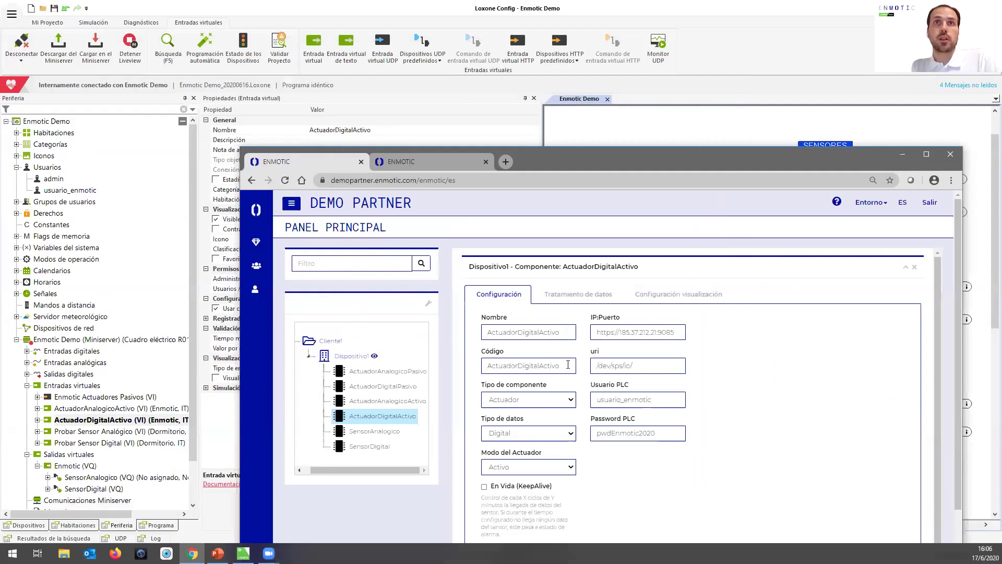
{"action": "double_click", "coordinate": [498, 365]}
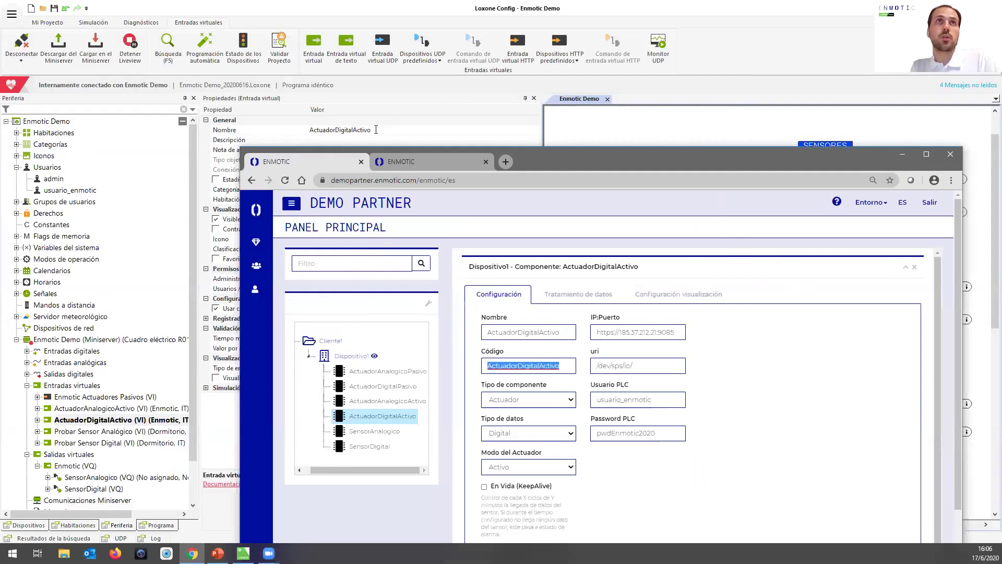
{"action": "left_click", "coordinate": [375, 130]}
{"action": "left_click", "coordinate": [269, 132]}
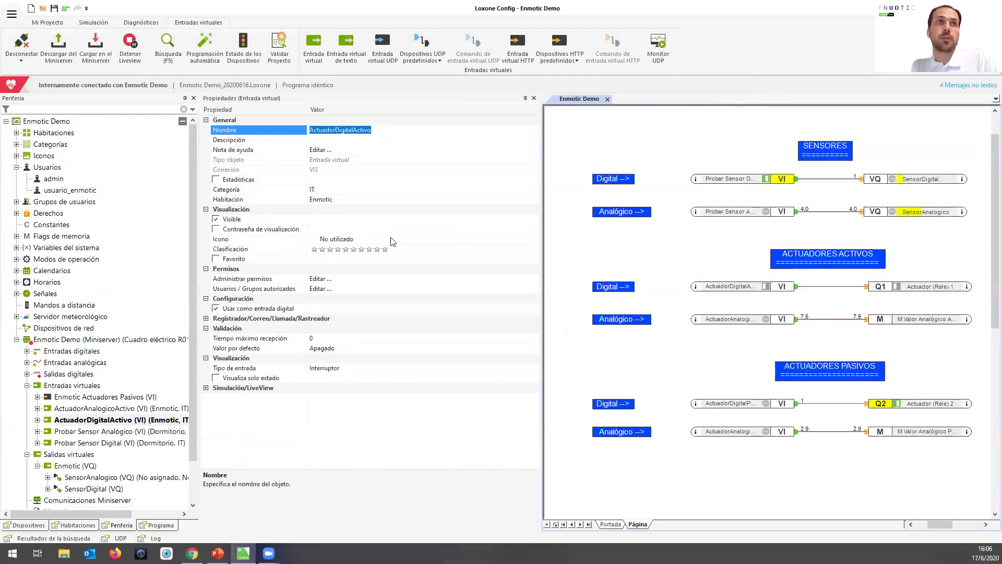
{"action": "left_click", "coordinate": [651, 244]}
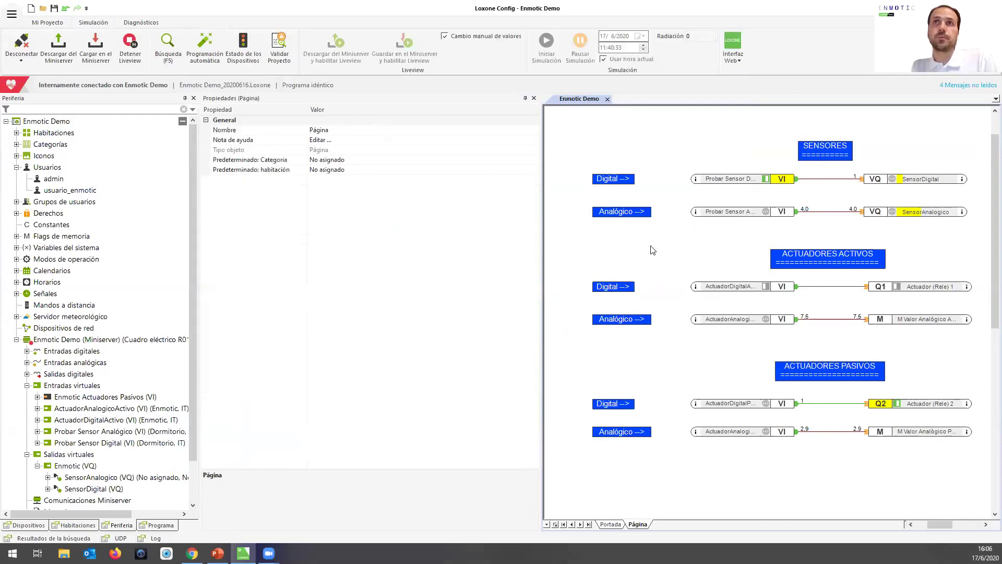
{"action": "key", "text": "alt+Tab"}
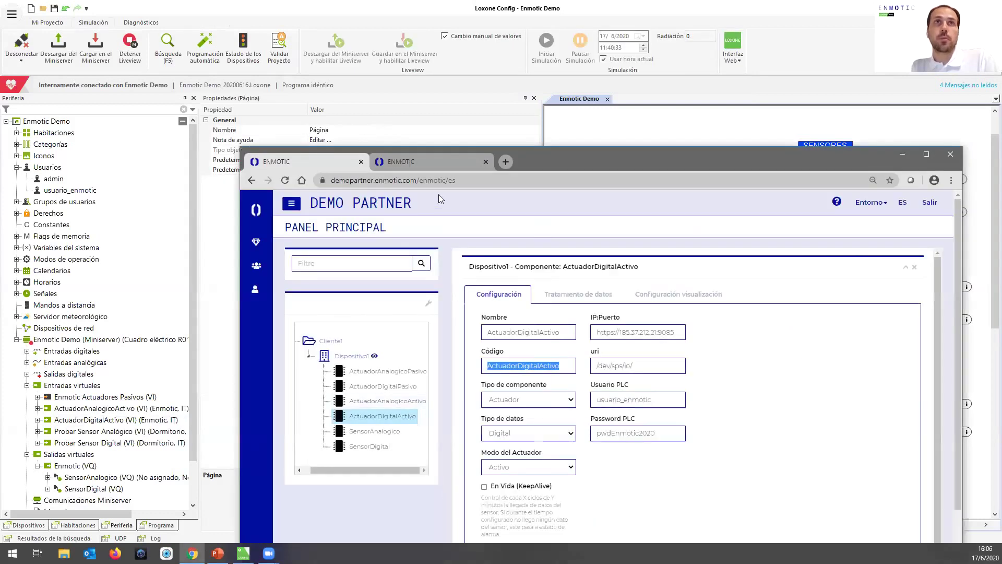
Show the Dispositivo1 display beside the Loxone program diagram and switch ActuadorDigitalActivo on and back off
{"action": "left_click", "coordinate": [424, 160]}
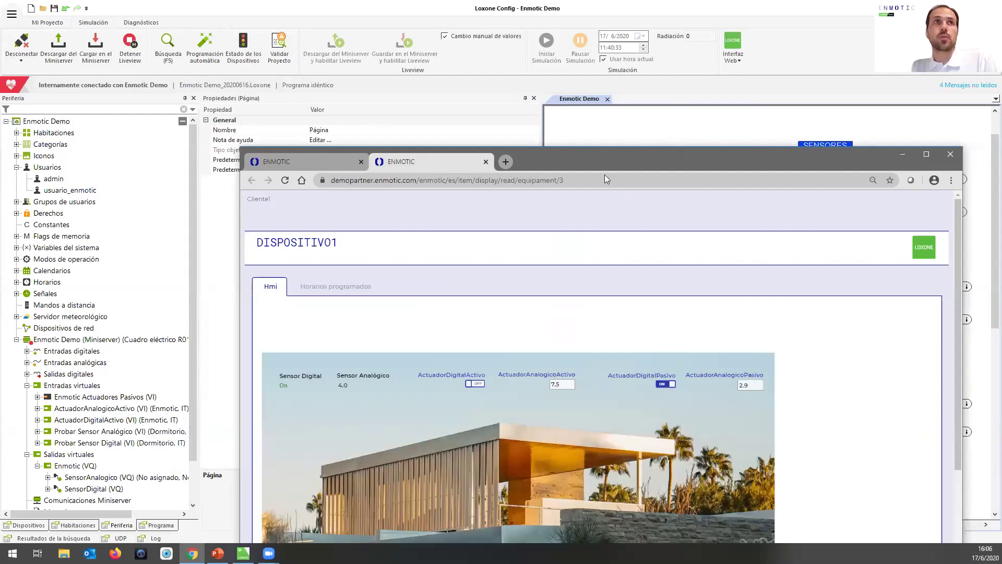
{"action": "left_click_drag", "start_coordinate": [604, 174], "coordinate": [352, 88]}
{"action": "left_click", "coordinate": [230, 297]}
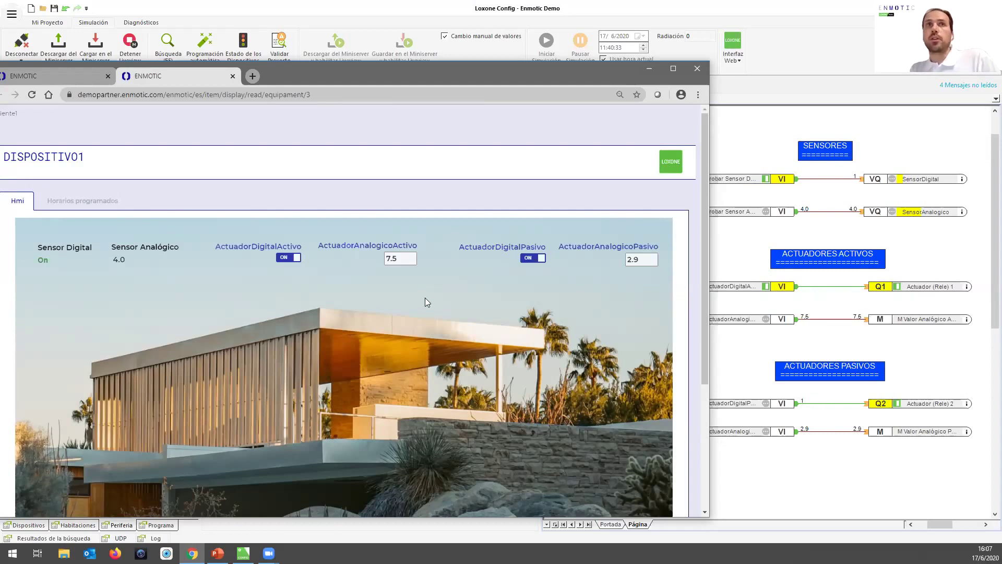
{"action": "left_click", "coordinate": [287, 255]}
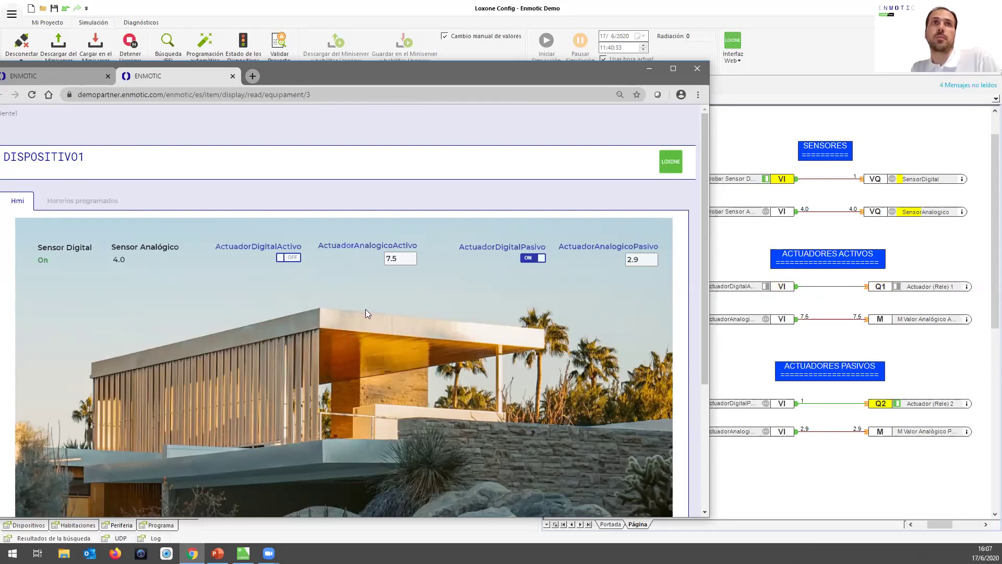
Test ActuadorAnalogicoActivo in Dispositivo1 by setting its value to 8.2 and after that to 3.9
{"action": "double_click", "coordinate": [404, 255]}
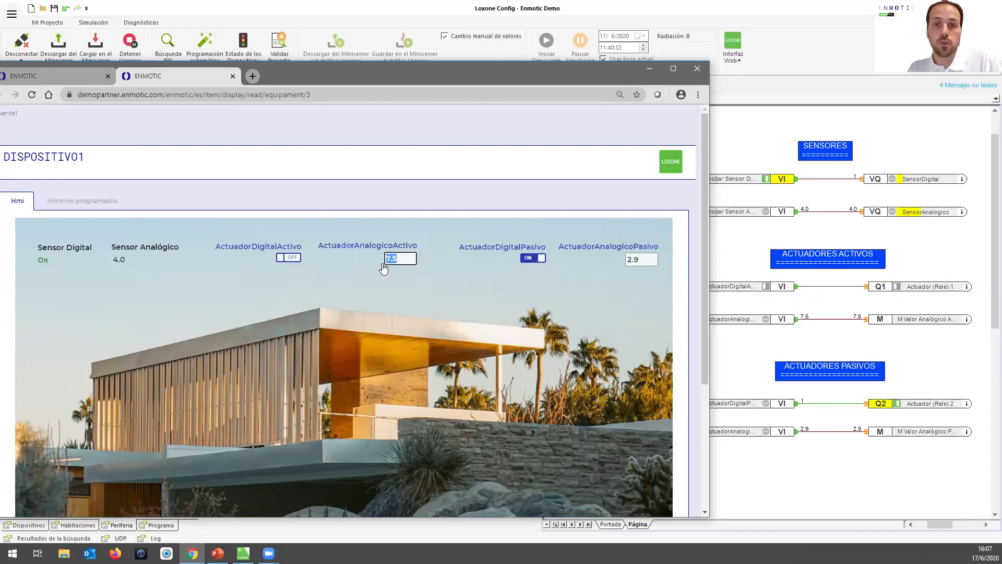
{"action": "type", "text": "8.2"}
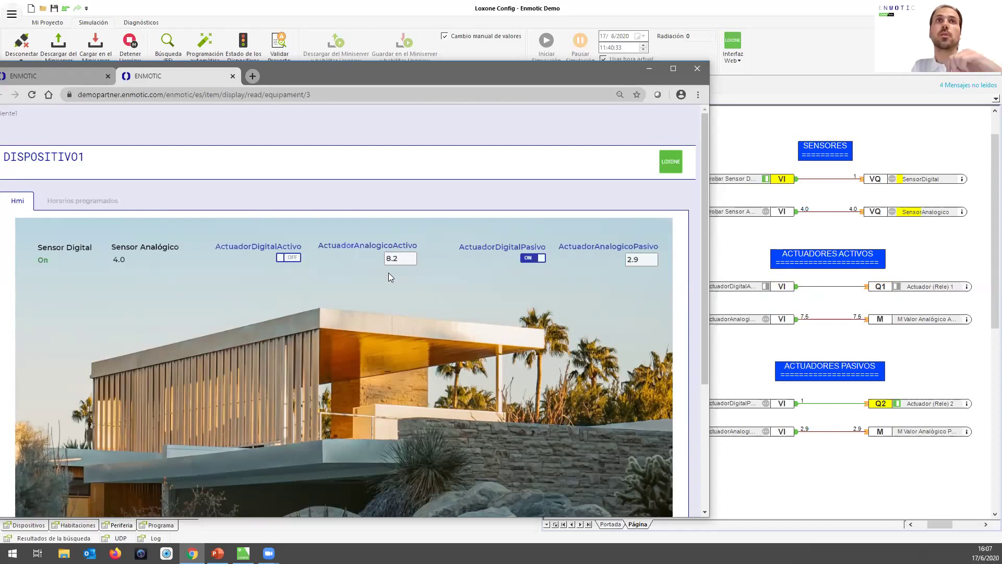
{"action": "left_click", "coordinate": [407, 316]}
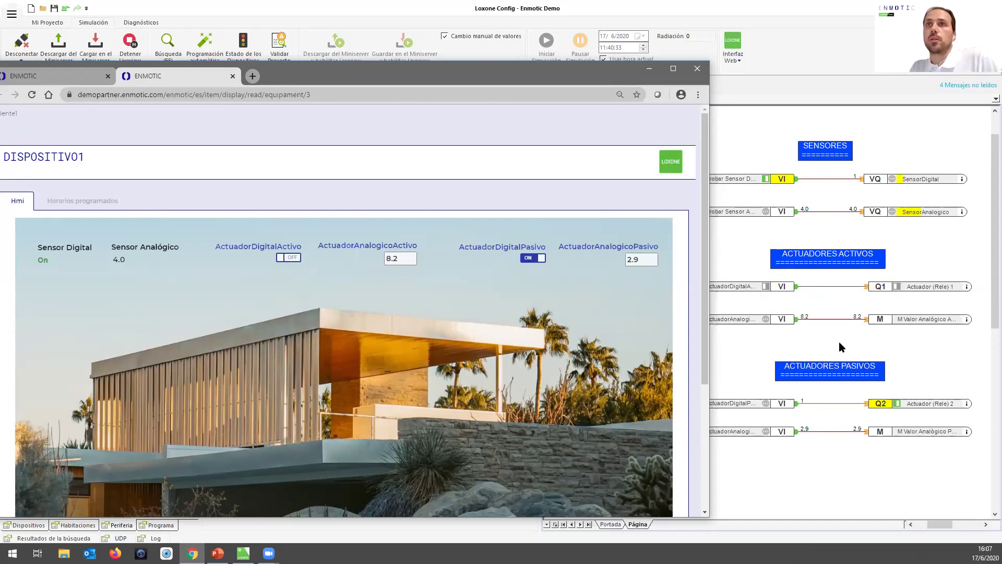
{"action": "left_click_drag", "start_coordinate": [413, 258], "coordinate": [386, 258]}
{"action": "type", "text": "3.9"}
{"action": "left_click", "coordinate": [415, 312]}
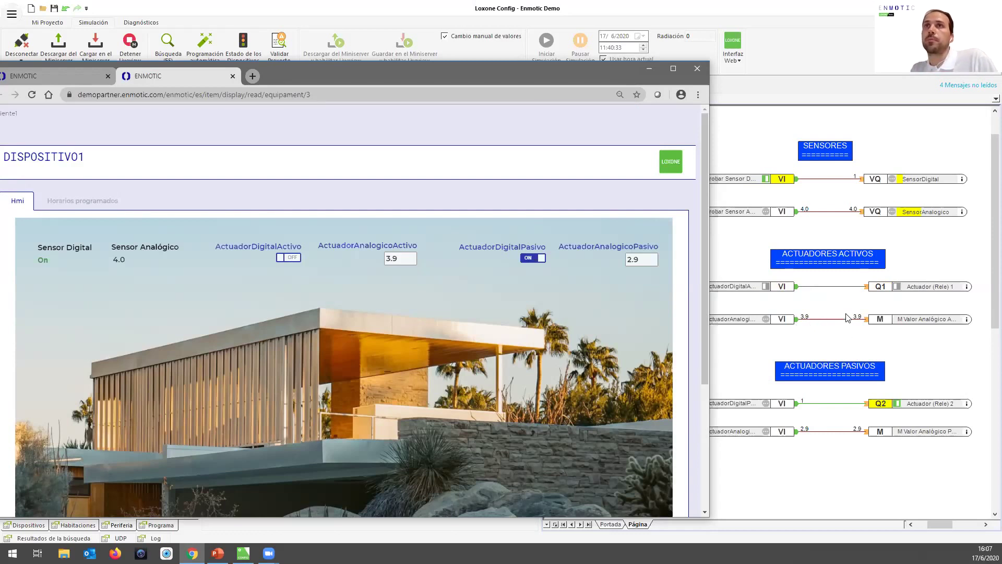
Minimize the ENMOTIC window and widen the Loxone Config program diagram around the ACTUADORES PASIVOS section
{"action": "left_click_drag", "start_coordinate": [334, 74], "coordinate": [525, 61]}
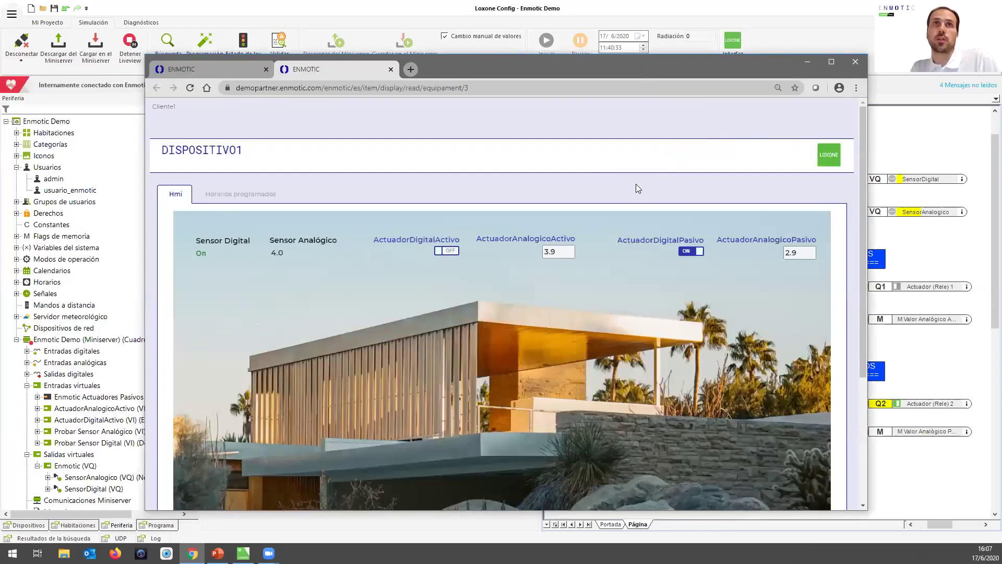
{"action": "left_click", "coordinate": [807, 63]}
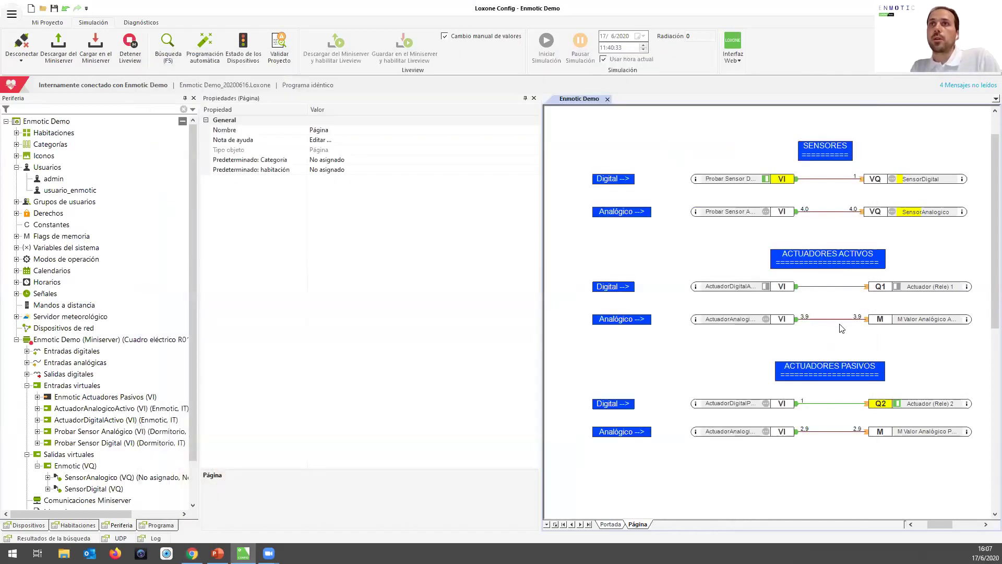
{"action": "scroll", "coordinate": [812, 273], "scroll_direction": "down", "scroll_amount": 1}
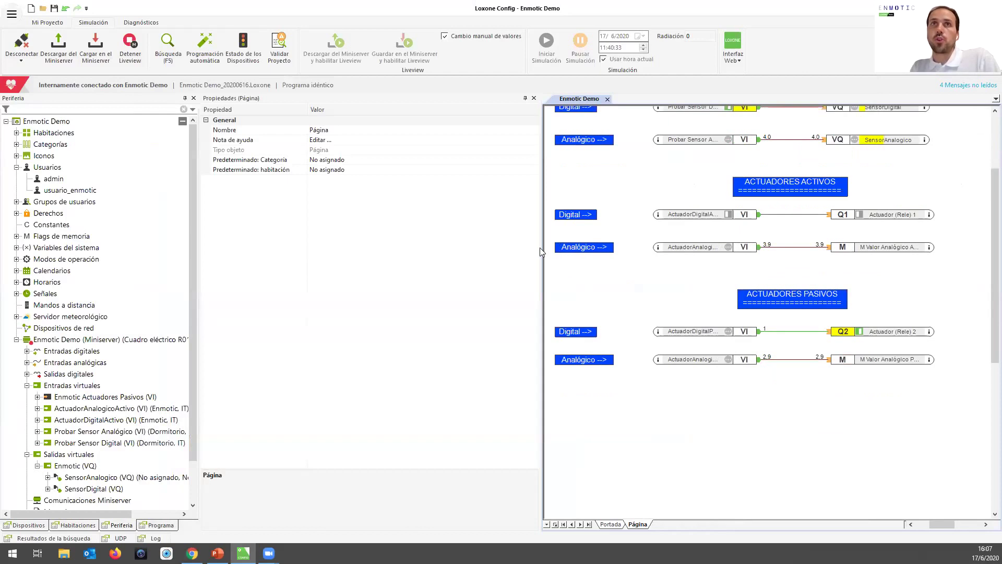
{"action": "left_click_drag", "start_coordinate": [542, 249], "coordinate": [477, 256]}
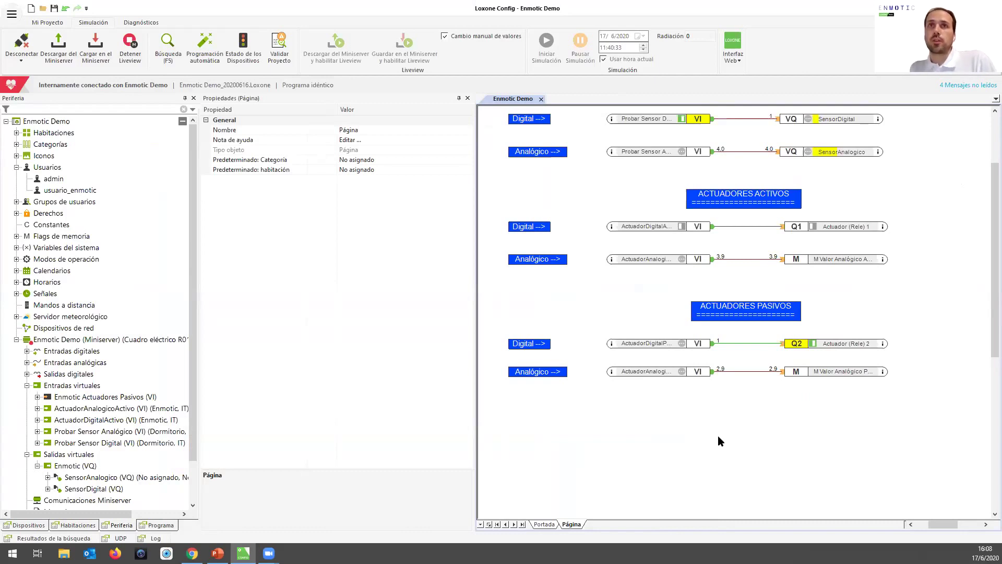
In ENMOTIC, open the configuration of ActuadorDigitalPasivo and examine its Código and passive actuator mode
{"action": "key", "text": "alt+Tab"}
{"action": "left_click", "coordinate": [259, 66]}
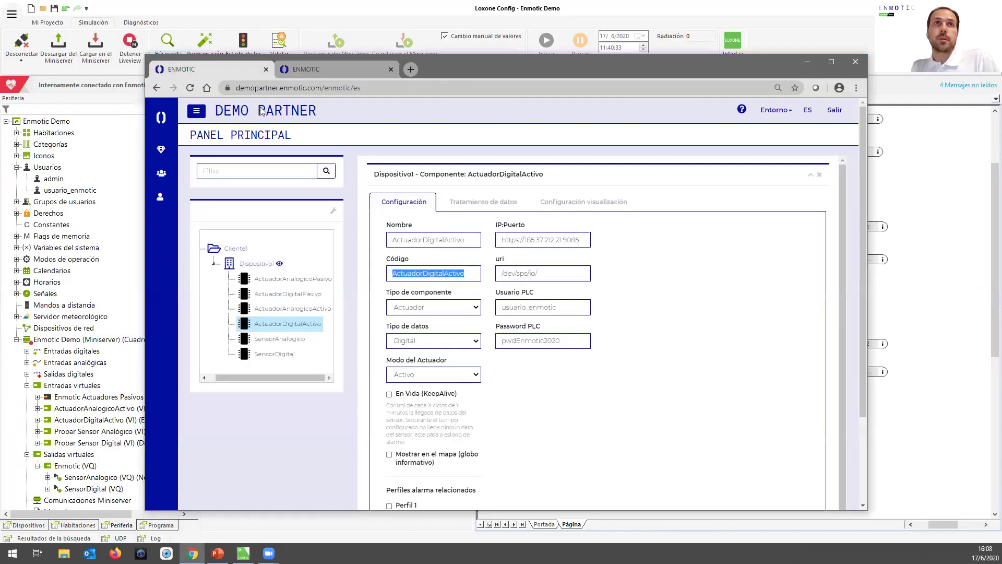
{"action": "left_click", "coordinate": [306, 299]}
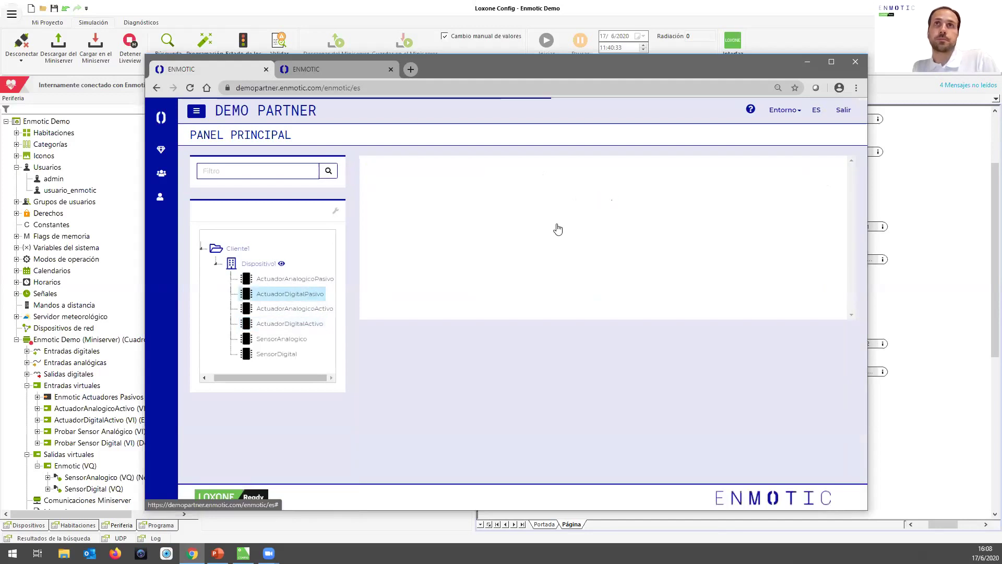
{"action": "left_click", "coordinate": [810, 186]}
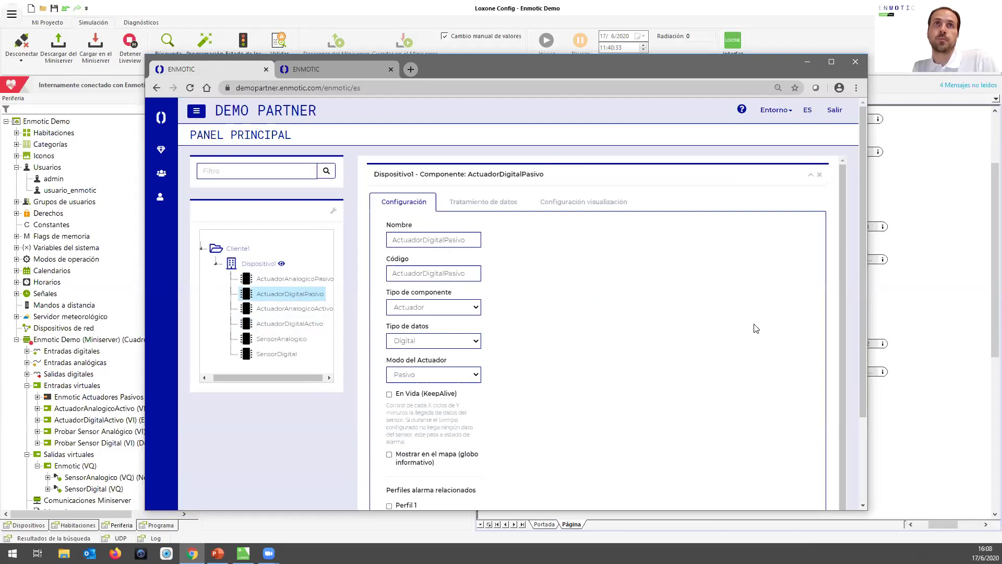
{"action": "left_click", "coordinate": [473, 275]}
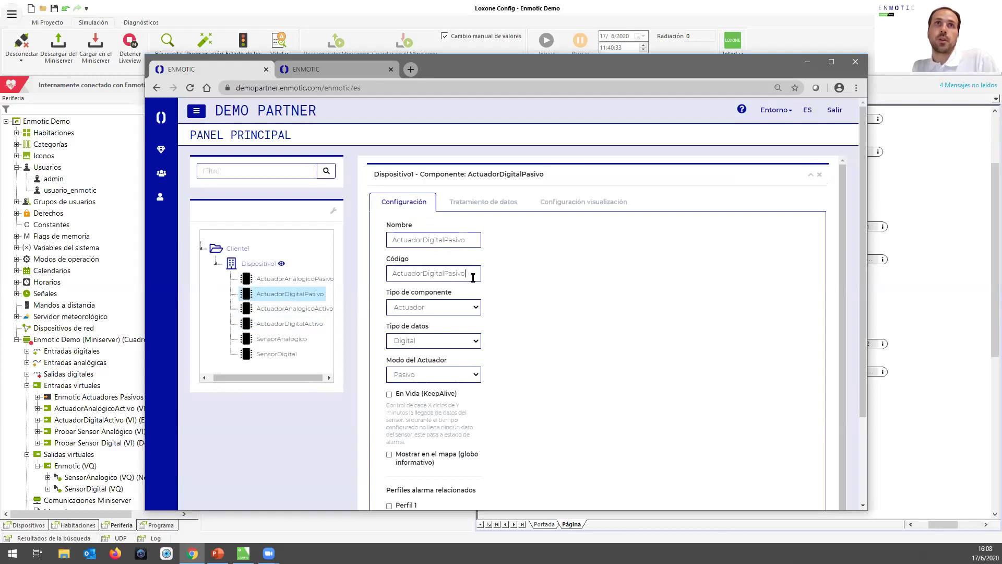
{"action": "left_click_drag", "start_coordinate": [463, 270], "coordinate": [387, 270]}
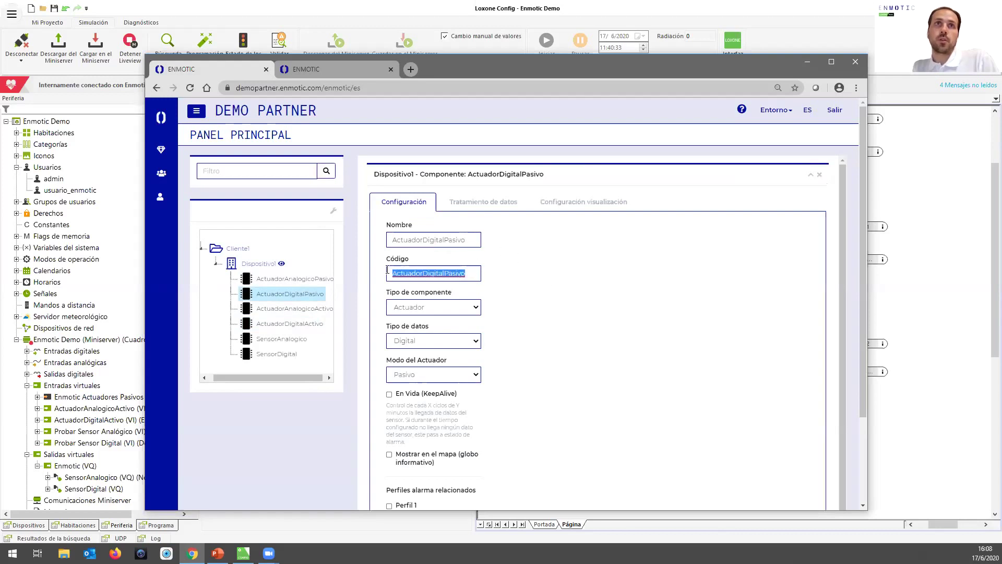
{"action": "left_click", "coordinate": [542, 282]}
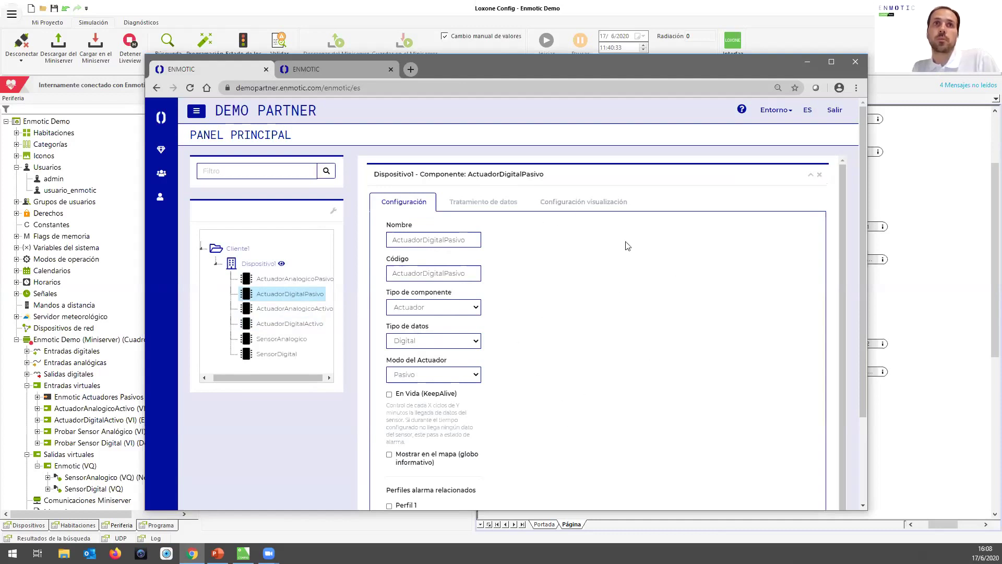
{"action": "left_click_drag", "start_coordinate": [649, 64], "coordinate": [606, 64]}
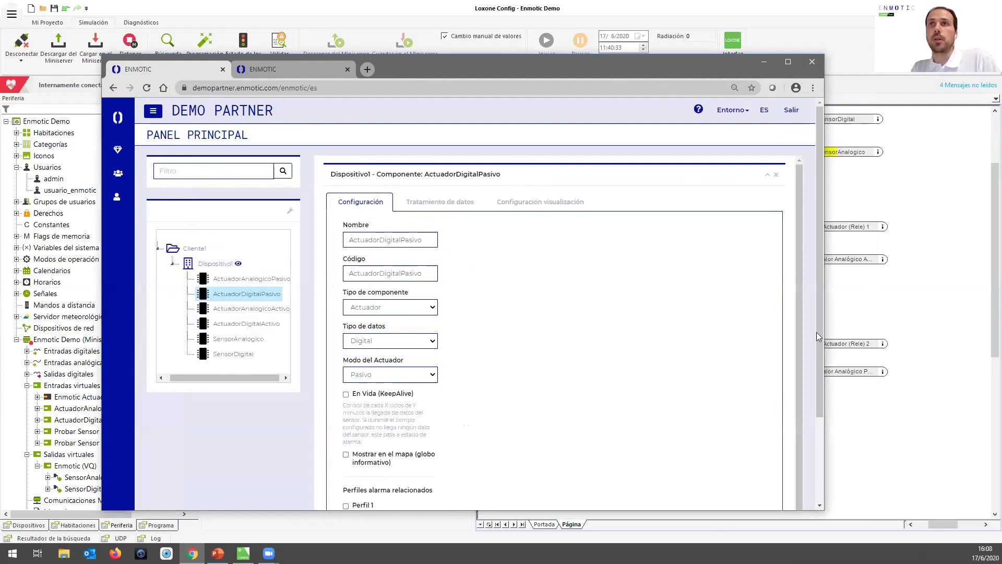
Back in Loxone Config, locate the ActuadorDigitalPasivo input, open its parent Enmotic Actuadores Pasivos, and widen the property values
{"action": "key", "text": "alt+Tab"}
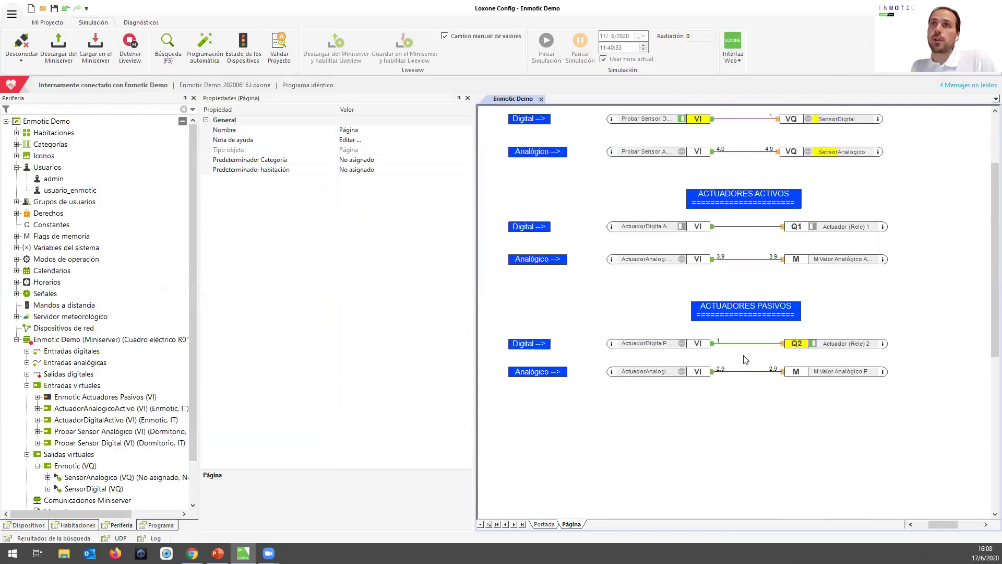
{"action": "left_click", "coordinate": [658, 345]}
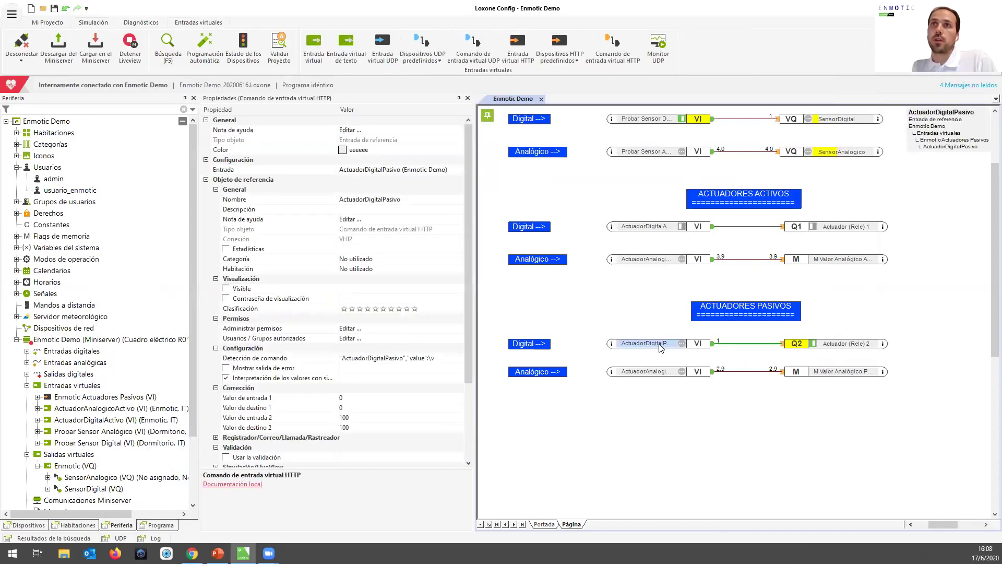
{"action": "left_click", "coordinate": [86, 398]}
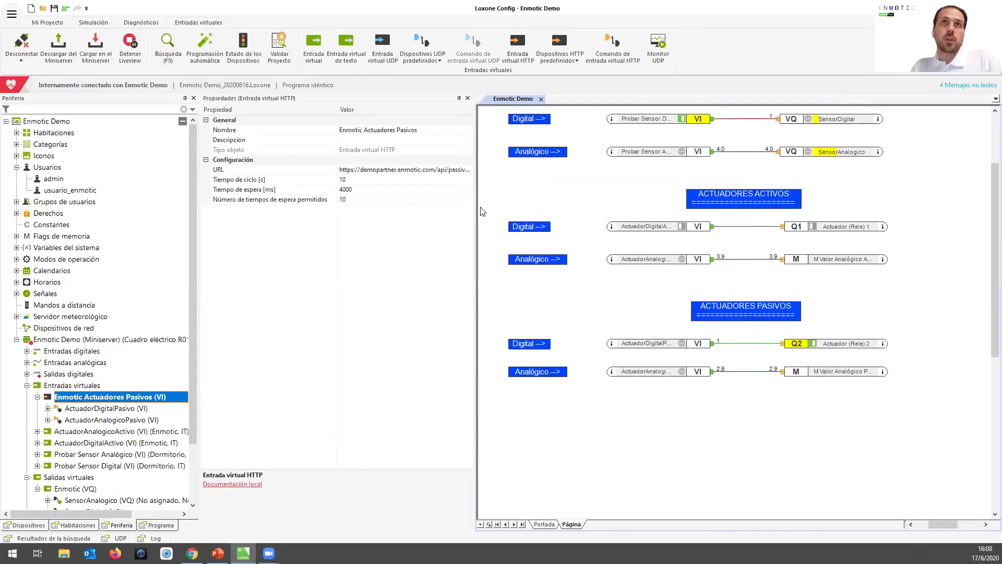
{"action": "left_click_drag", "start_coordinate": [476, 207], "coordinate": [617, 208]}
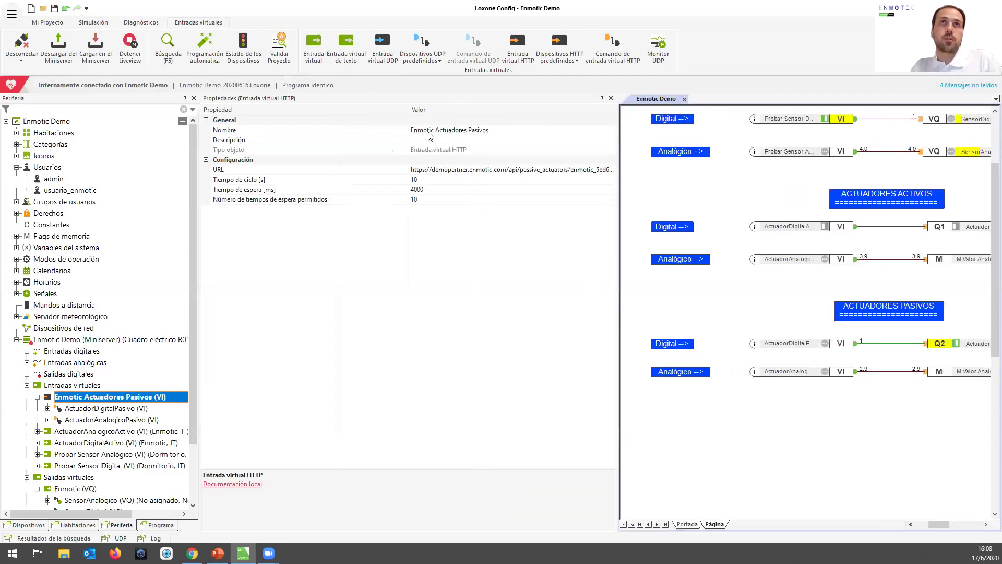
{"action": "left_click_drag", "start_coordinate": [411, 109], "coordinate": [327, 111]}
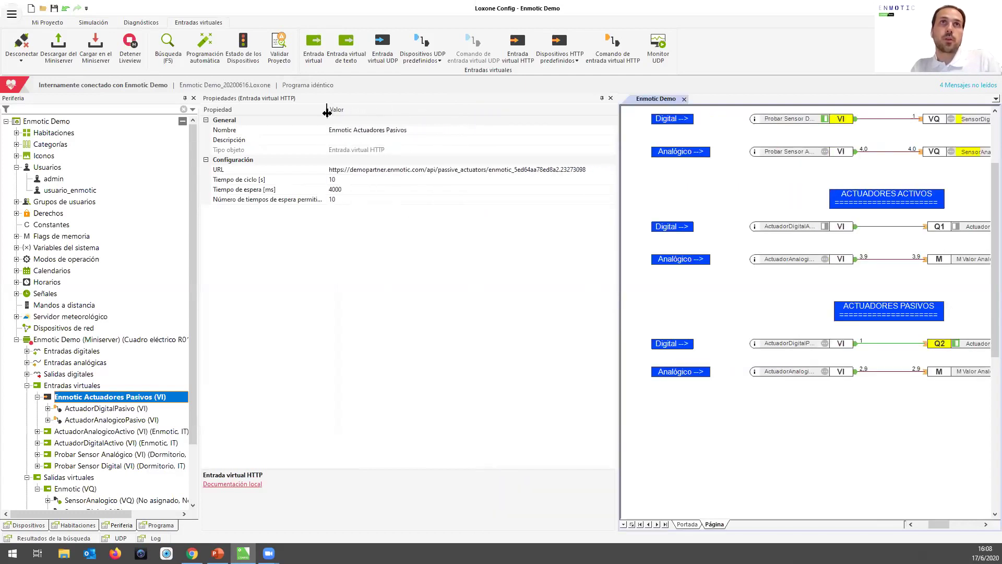
Examine the URL of the Enmotic Actuadores Pasivos virtual HTTP input, including its final identifier, and the Tiempo de ciclo setting
{"action": "left_click", "coordinate": [360, 169]}
{"action": "left_click_drag", "start_coordinate": [331, 170], "coordinate": [591, 167]}
{"action": "left_click", "coordinate": [369, 169]}
{"action": "left_click", "coordinate": [488, 171]}
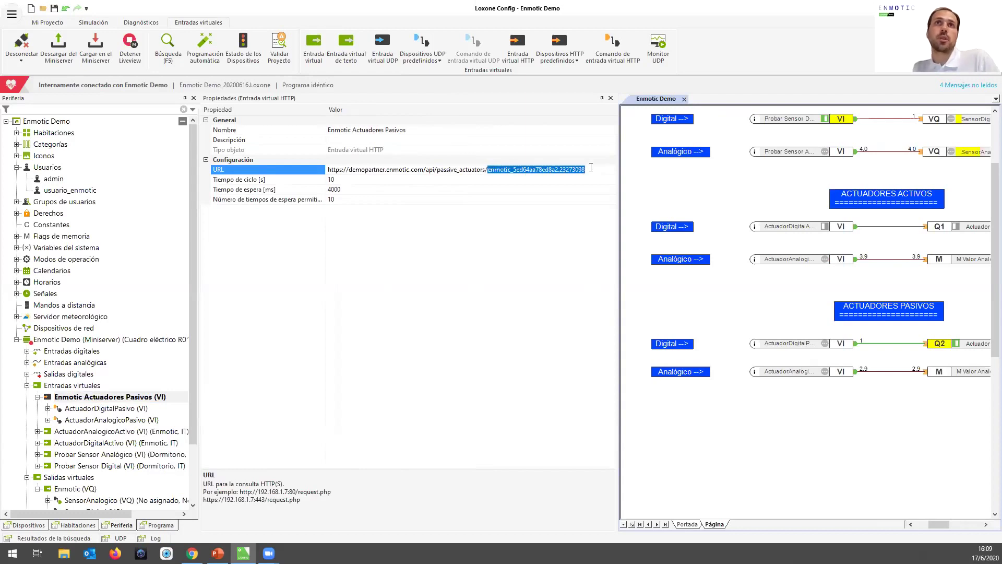
{"action": "left_click", "coordinate": [263, 285]}
{"action": "left_click", "coordinate": [359, 180]}
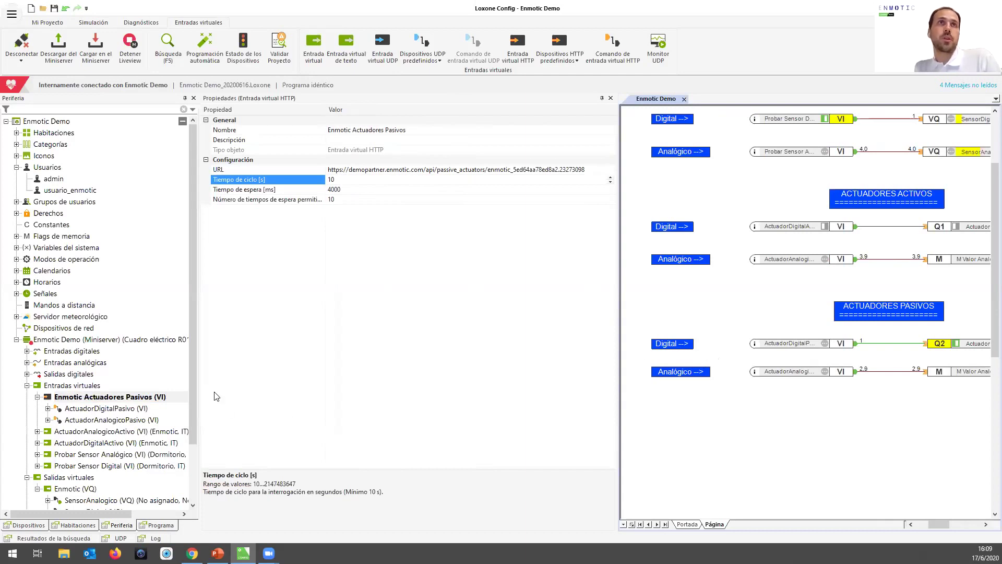
{"action": "left_click", "coordinate": [126, 401]}
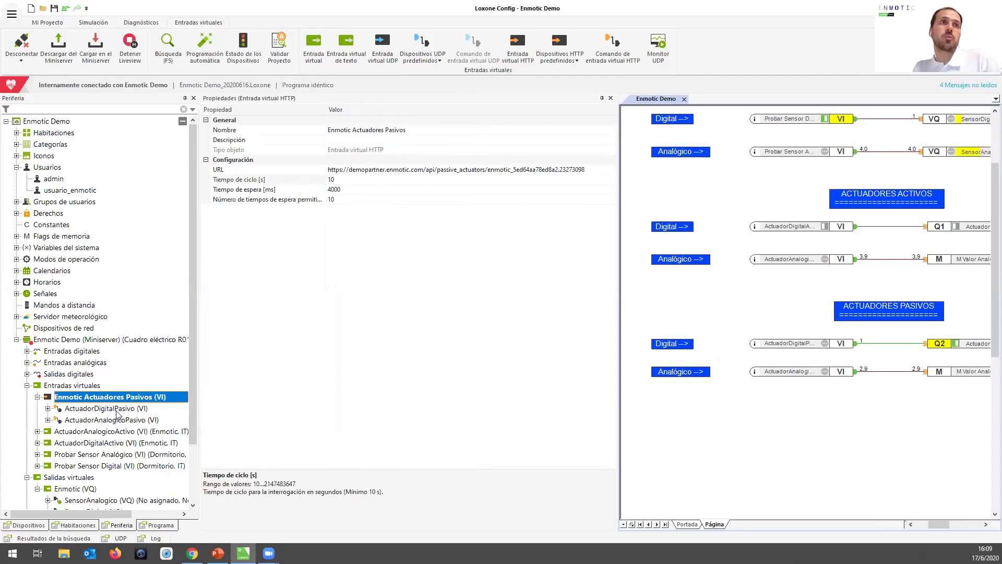
Examine the Detección de comando of ActuadorDigitalPasivo, highlighting the actuator code, and open the properties of ActuadorAnalogicoPasivo
{"action": "left_click", "coordinate": [116, 411]}
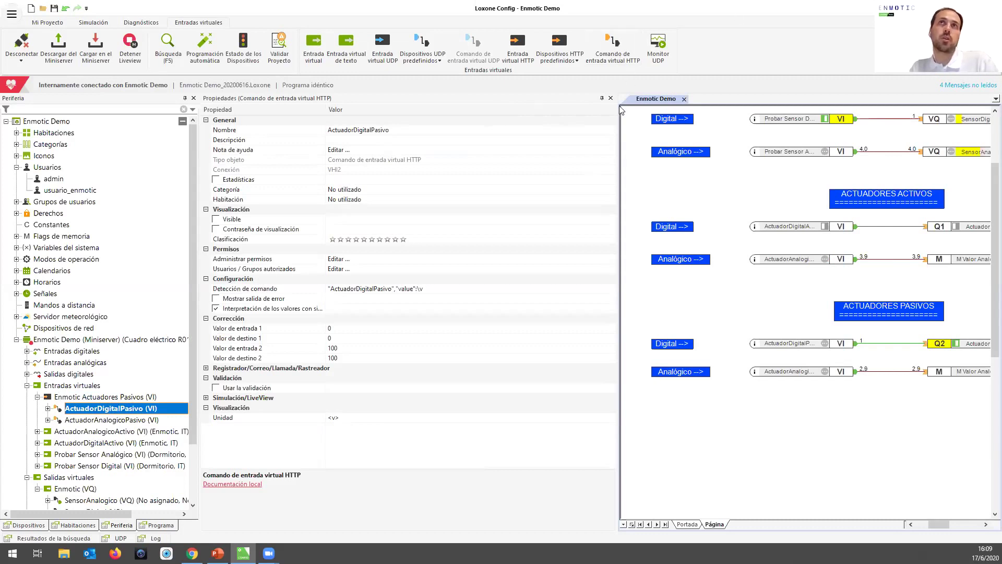
{"action": "left_click", "coordinate": [343, 289]}
{"action": "left_click_drag", "start_coordinate": [327, 287], "coordinate": [447, 286]}
{"action": "left_click", "coordinate": [447, 286]}
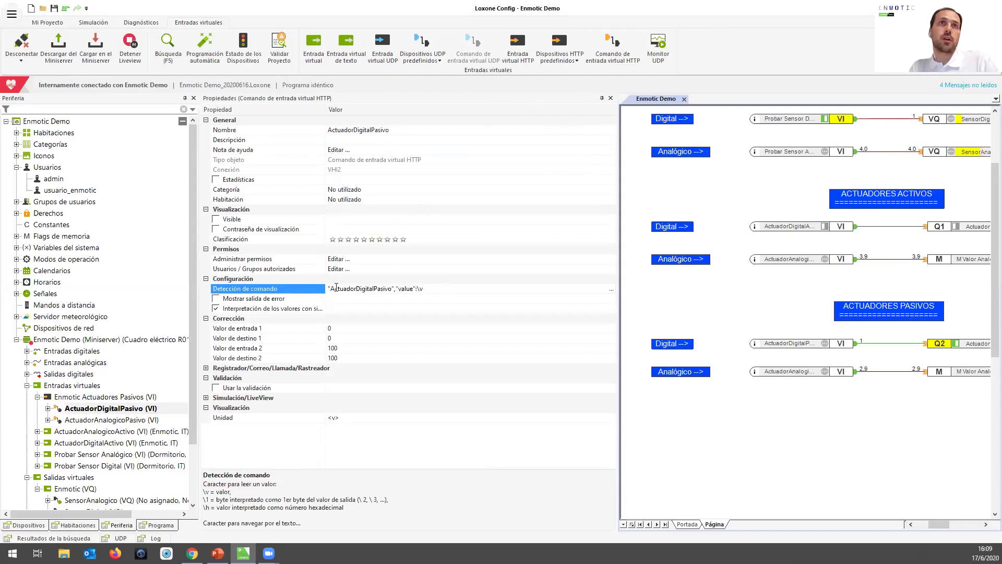
{"action": "left_click_drag", "start_coordinate": [329, 289], "coordinate": [400, 289]}
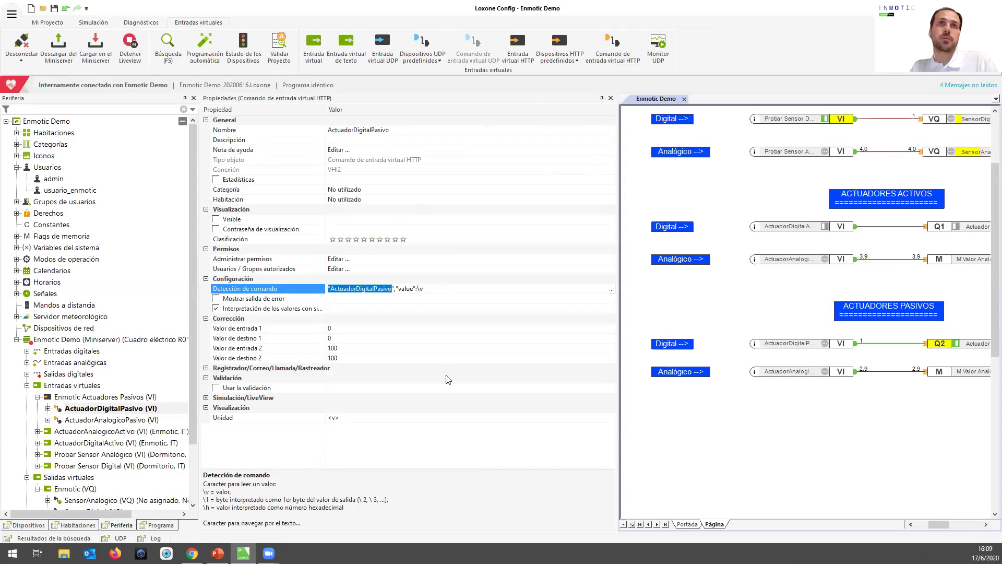
{"action": "left_click", "coordinate": [451, 458]}
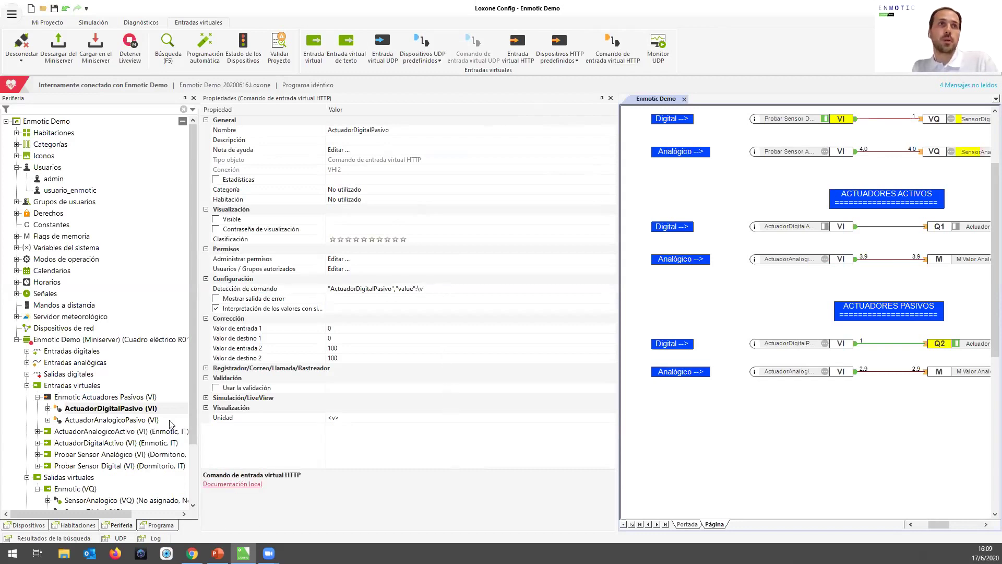
{"action": "left_click", "coordinate": [126, 420]}
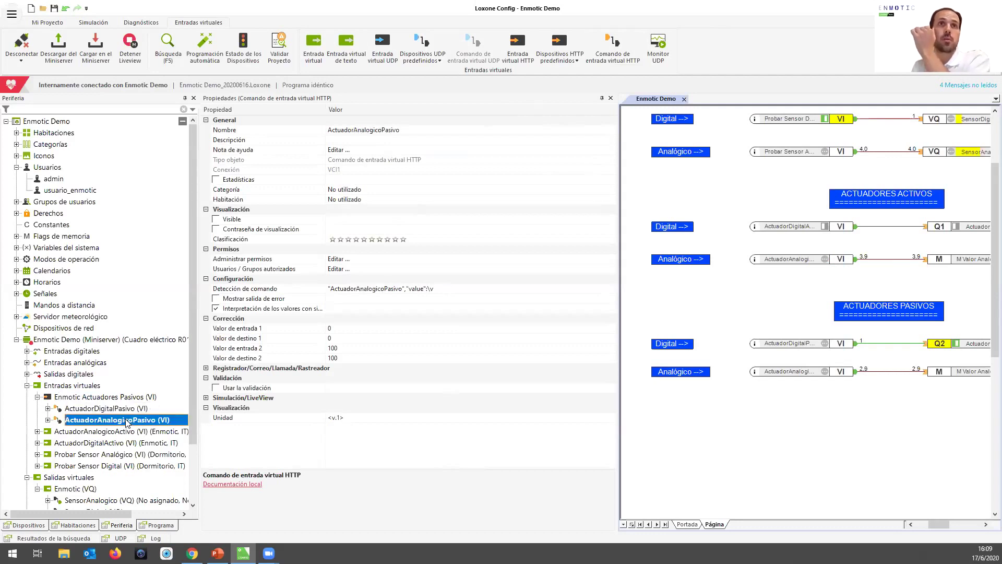